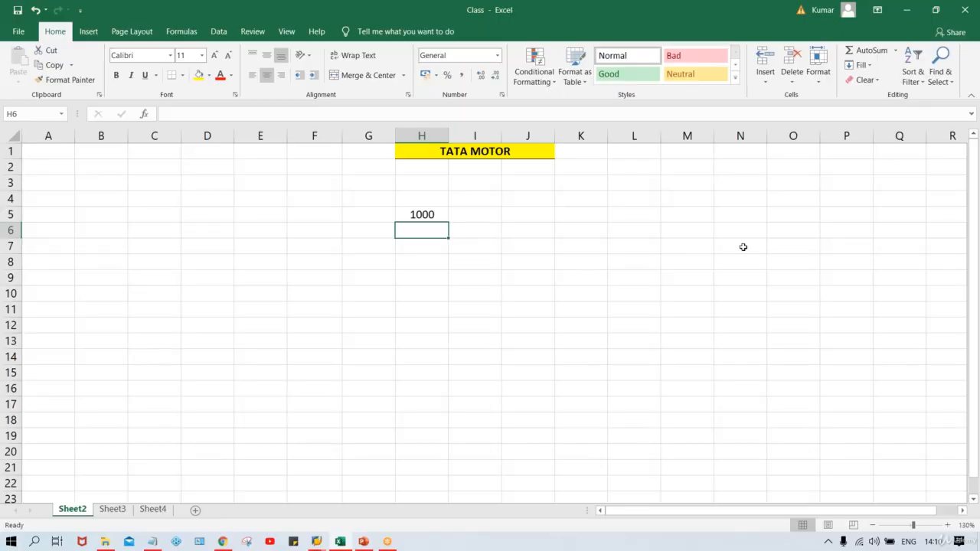
Enter 300 in cell H6 and 700 in cell H7, below the 1000.
text(300)
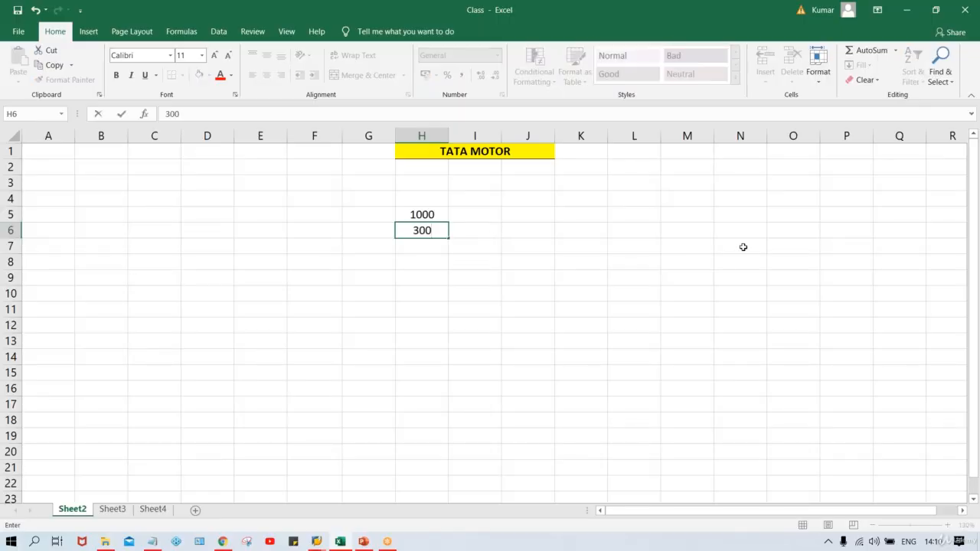
key(Return)
text(700)
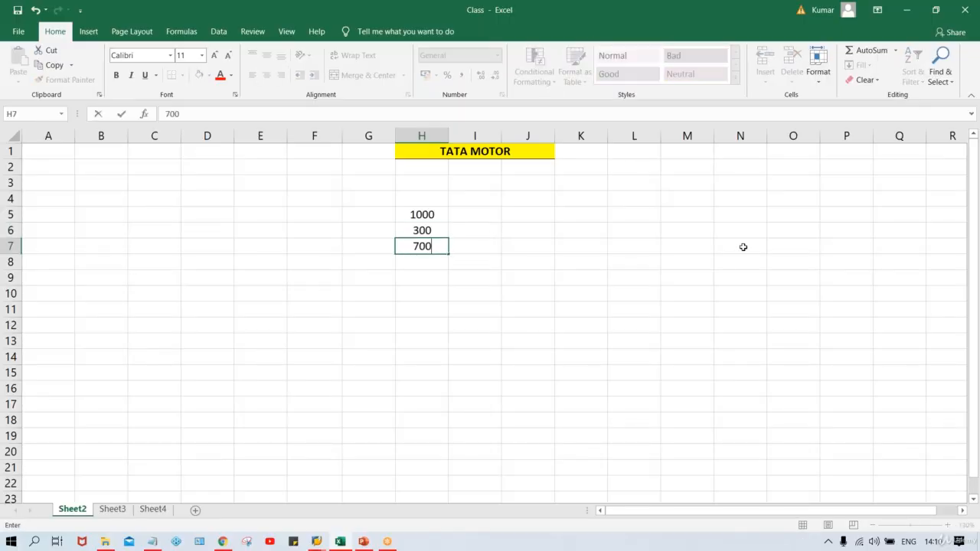
key(Return)
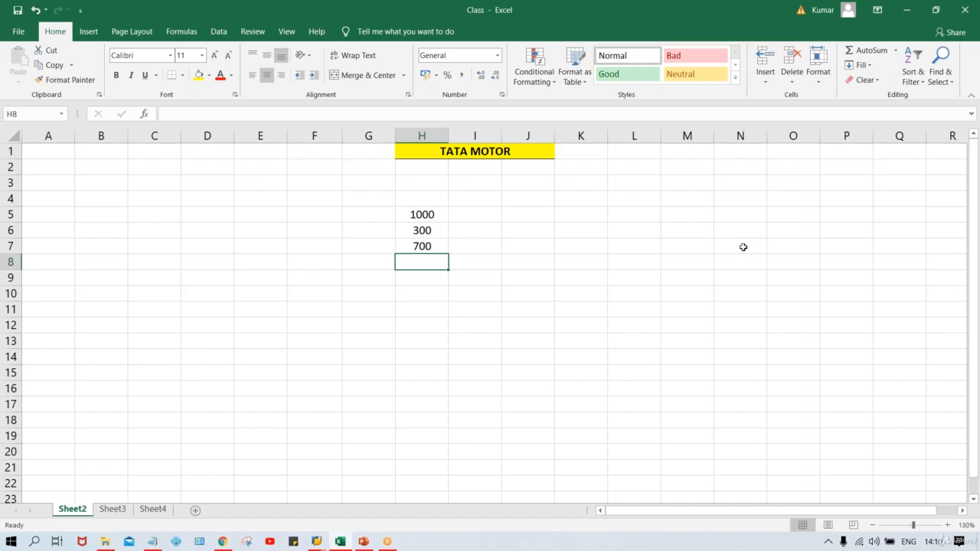
key(Up)
key(Up)
key(Up)
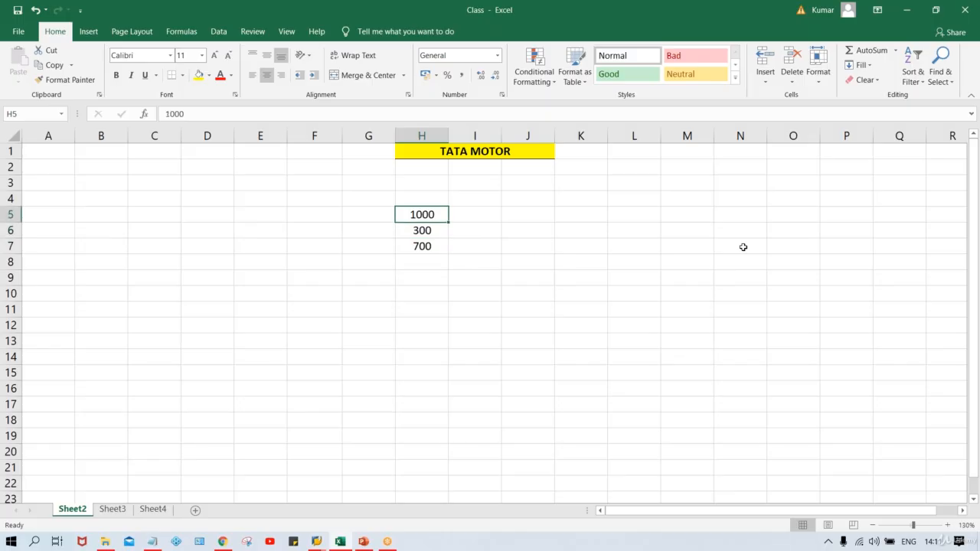
key(Down)
key(Down)
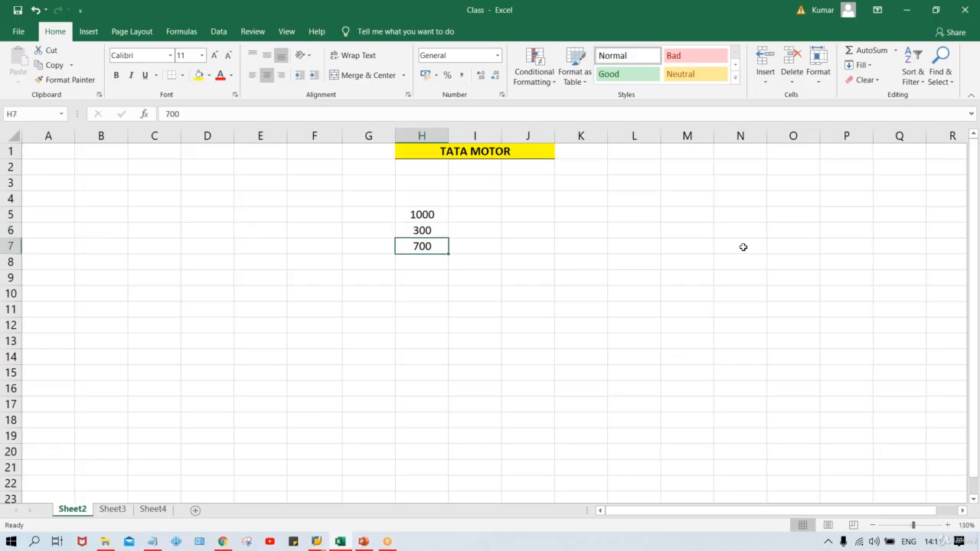
Label the amounts in H5:H7 by entering KR, KG and KZ in capitals in cells G5, G6 and G7.
key(Left)
key(Up)
key(Up)
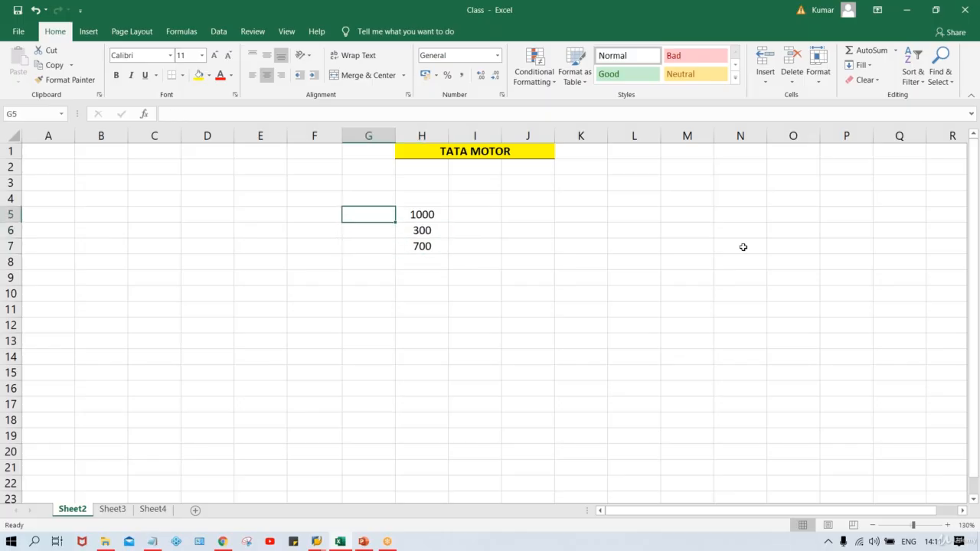
text(kr)
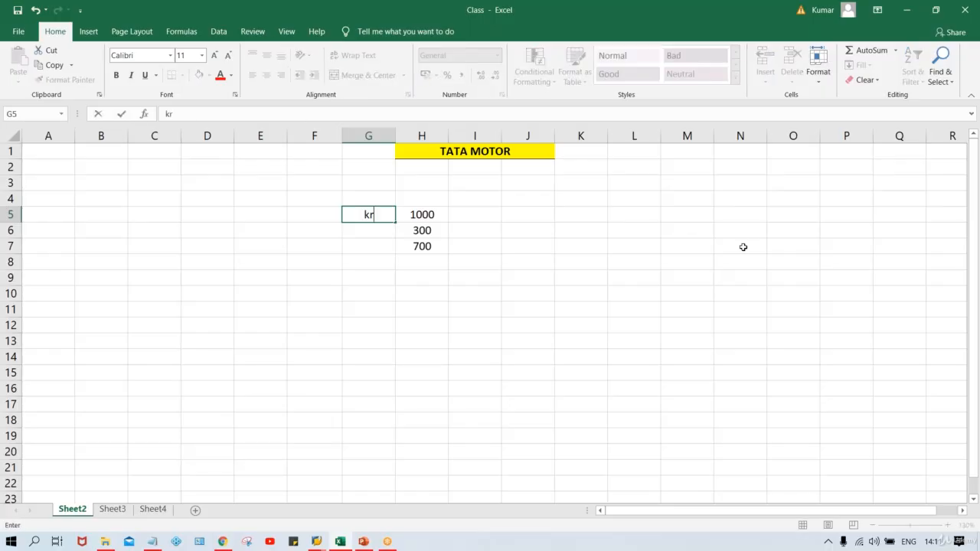
key(Return)
key(Up)
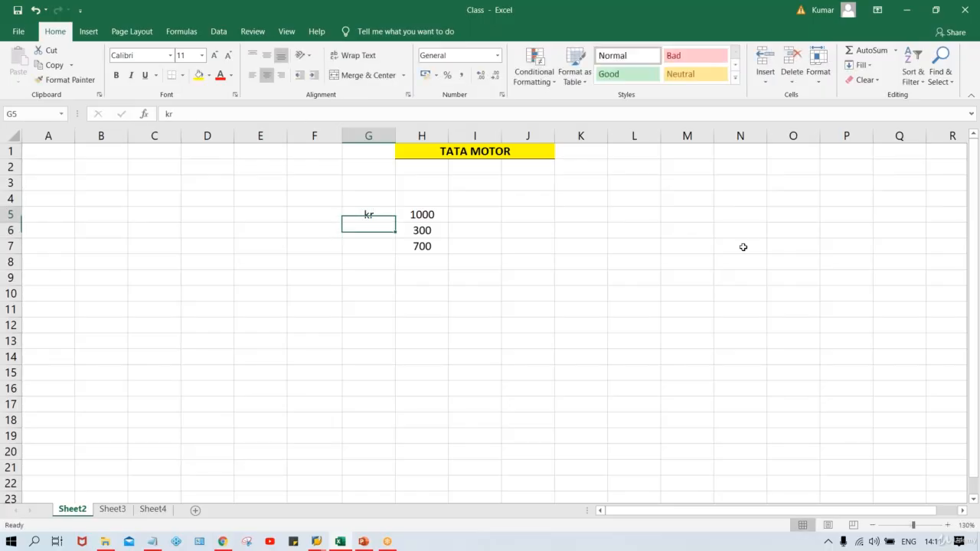
key(Caps_Lock)
text(KR)
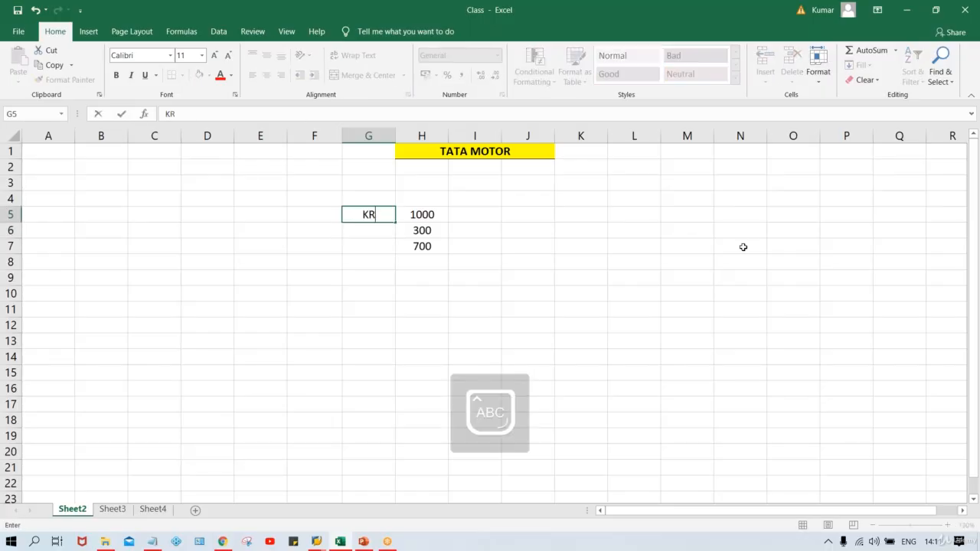
key(Return)
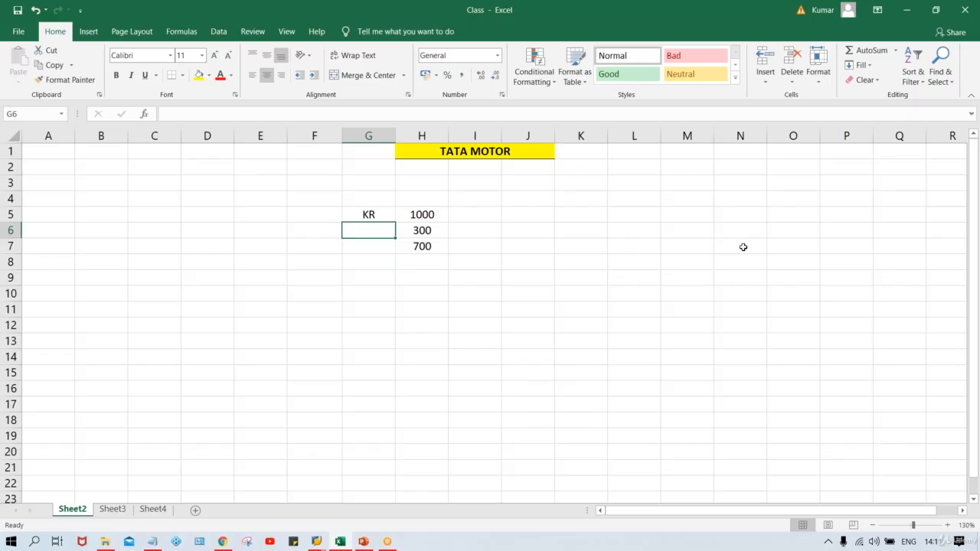
text(KG)
key(Return)
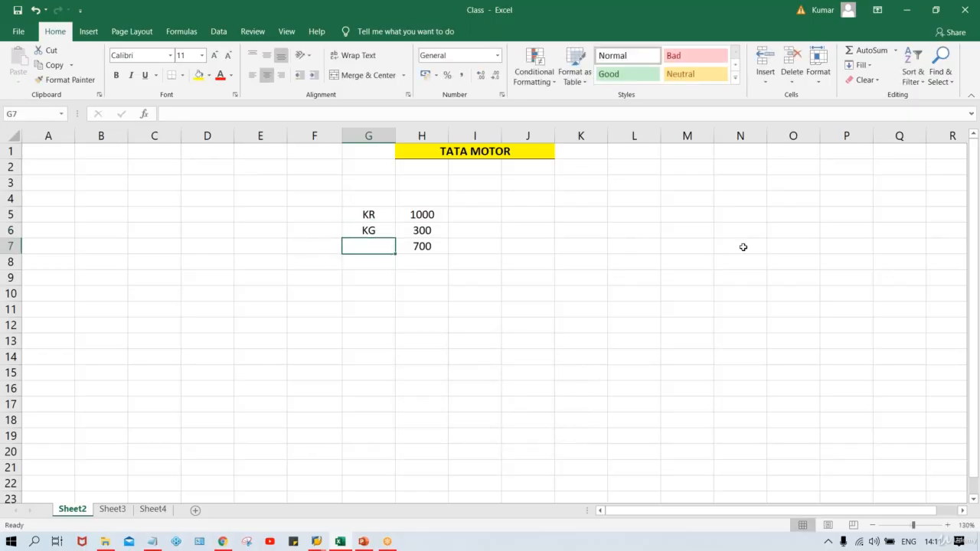
text(KZ)
key(Return)
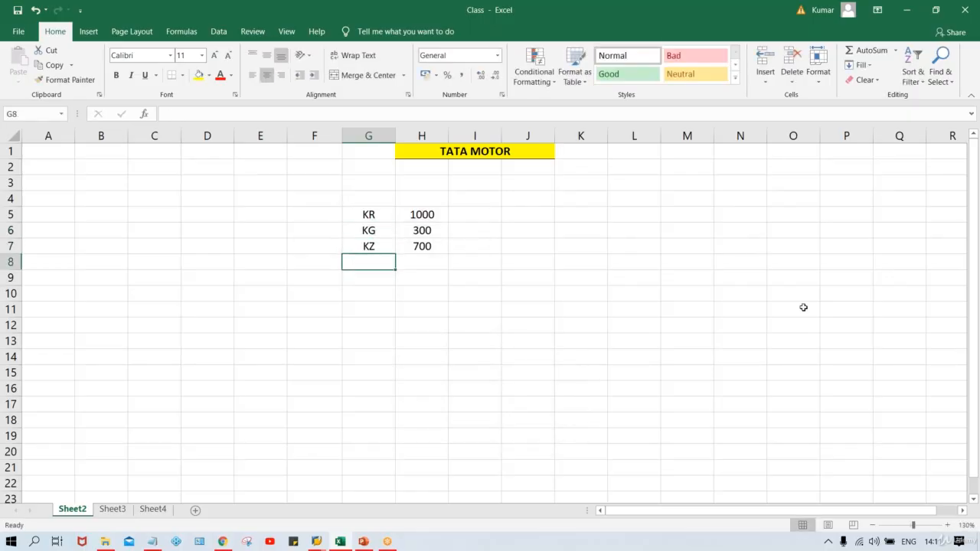
Examine the labels in G5:G7 together with their matching amounts in H5:H7.
click(380, 214)
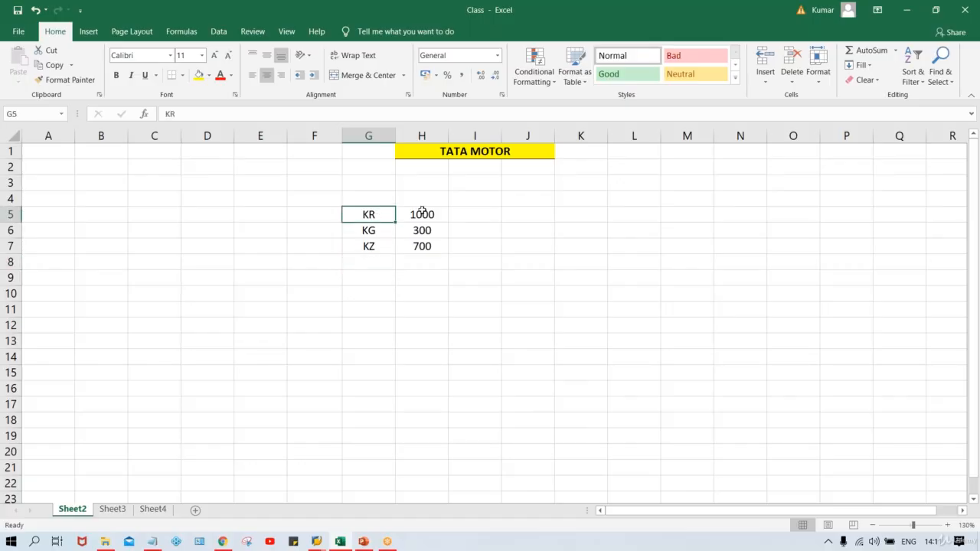
click(422, 213)
click(367, 215)
shift+click(422, 230)
click(422, 230)
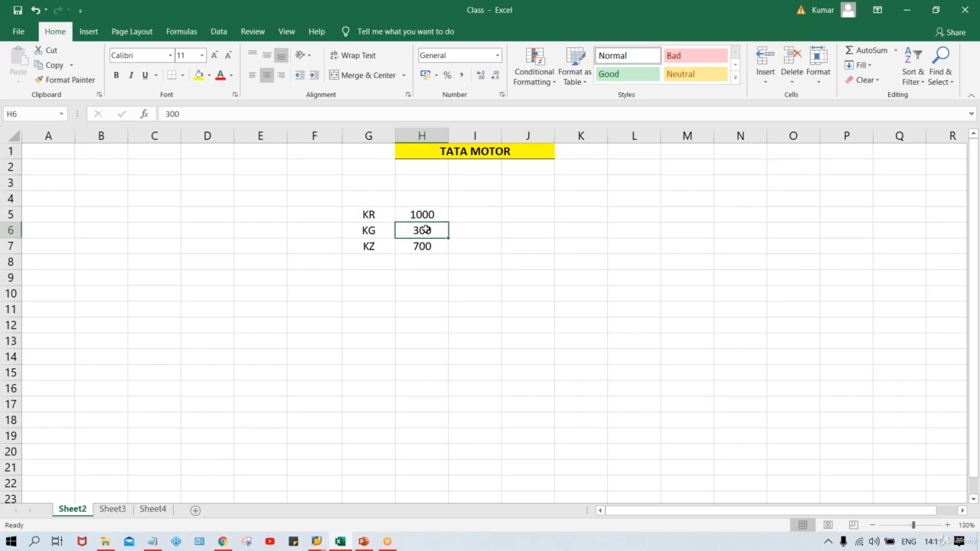
click(361, 230)
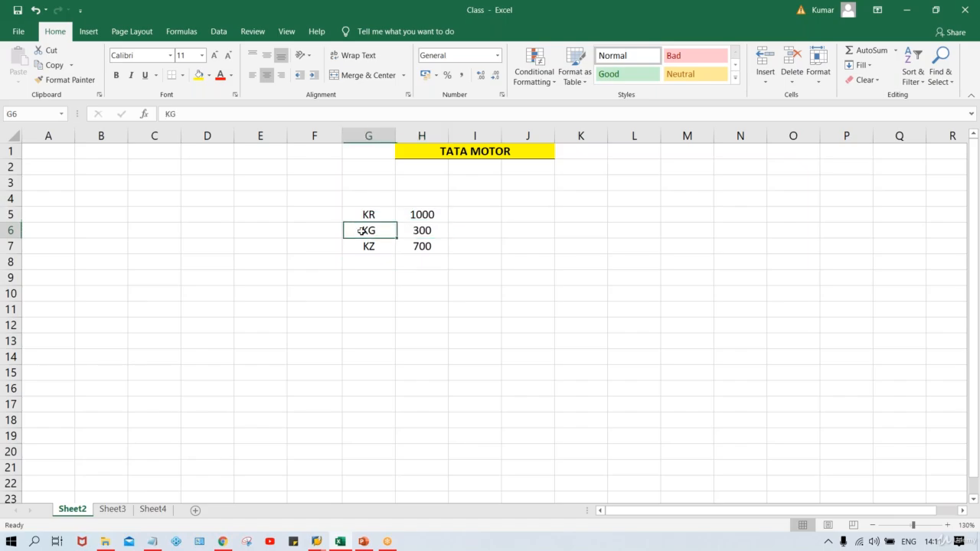
shift+click(423, 247)
click(423, 246)
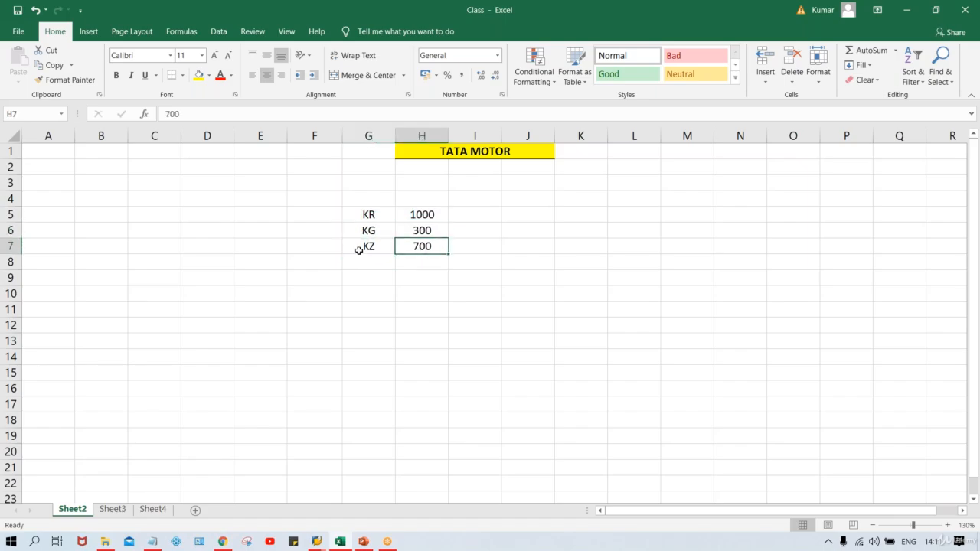
click(359, 250)
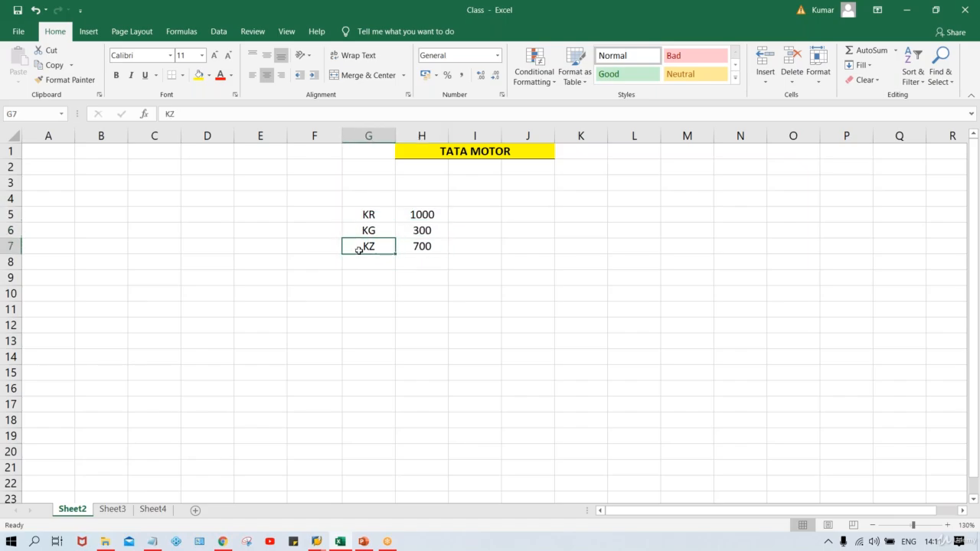
click(459, 247)
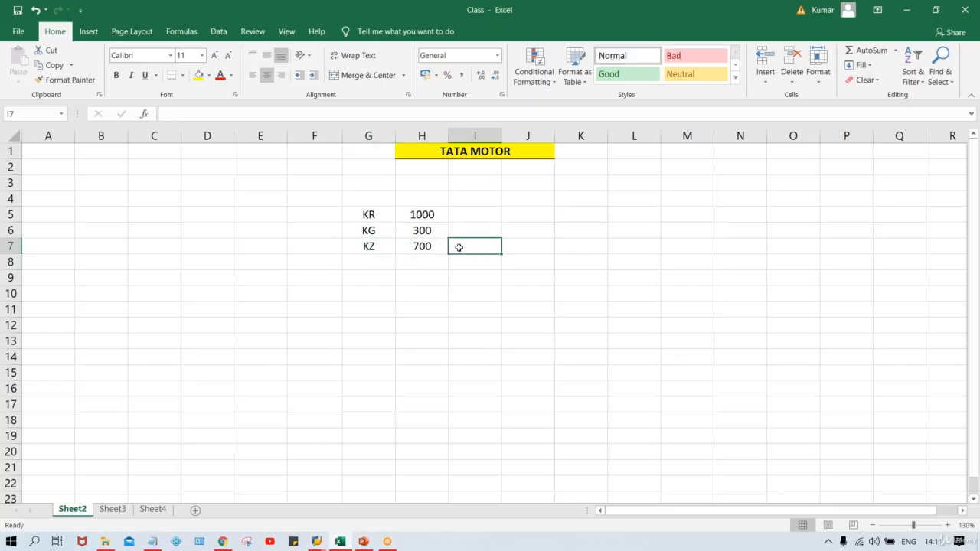
Enter 250 in cell H4 above the amounts and the label DP beside it in I4.
click(366, 198)
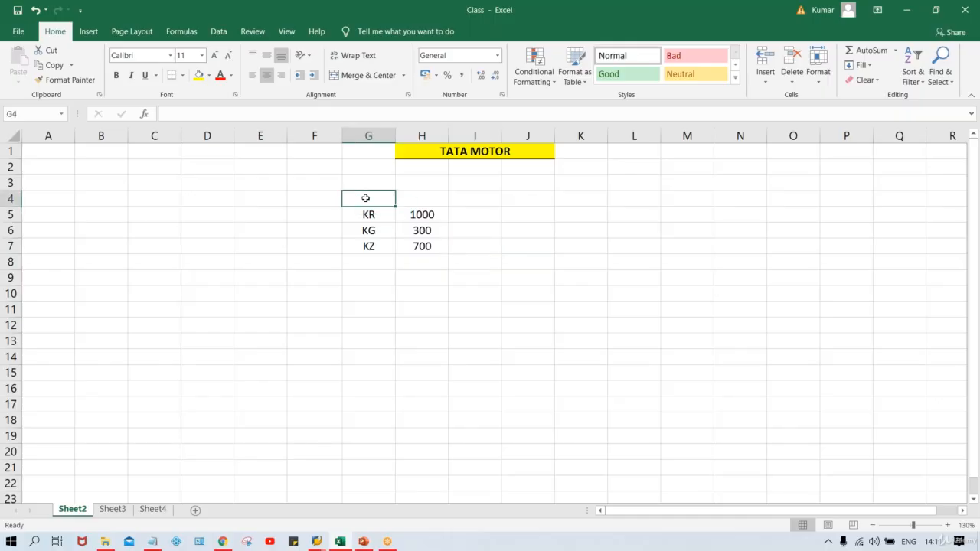
click(418, 201)
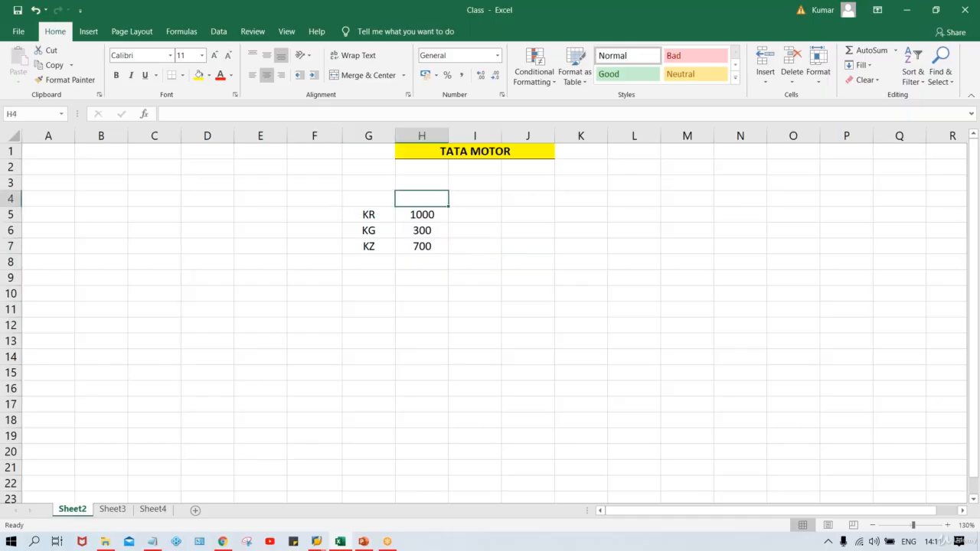
text(250)
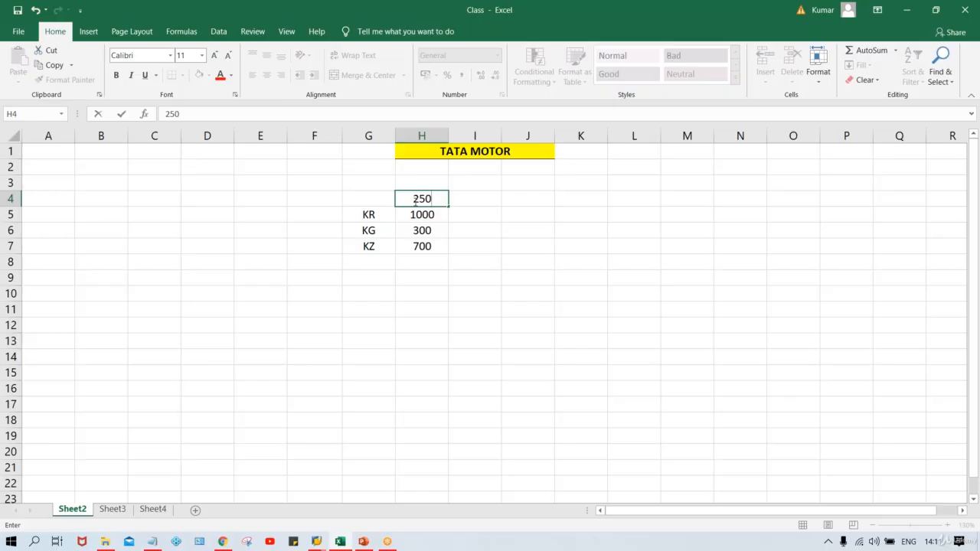
click(374, 195)
click(479, 197)
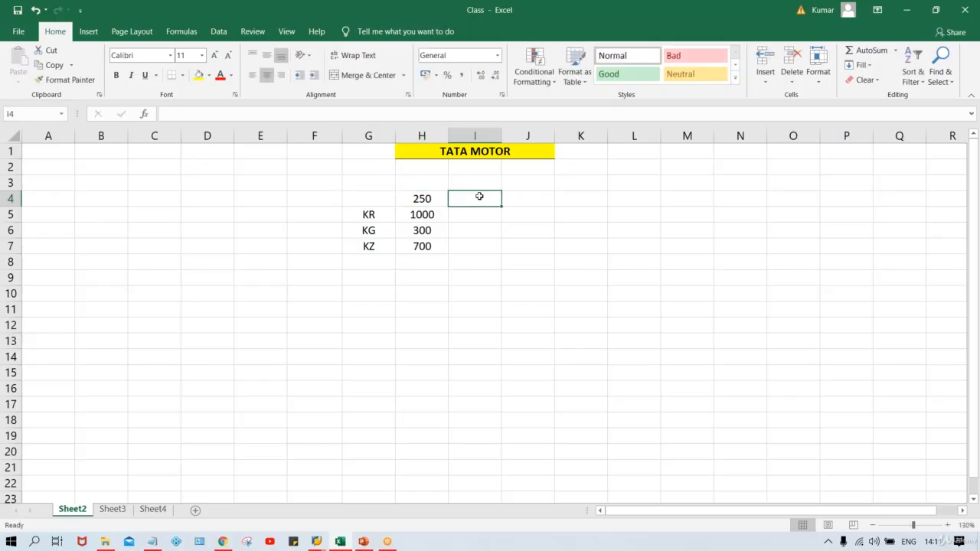
text(DP)
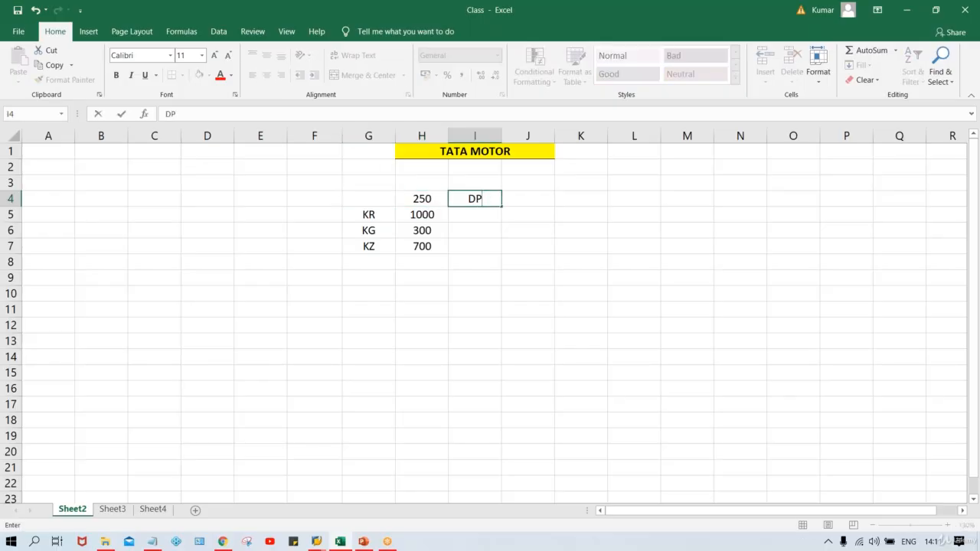
key(Return)
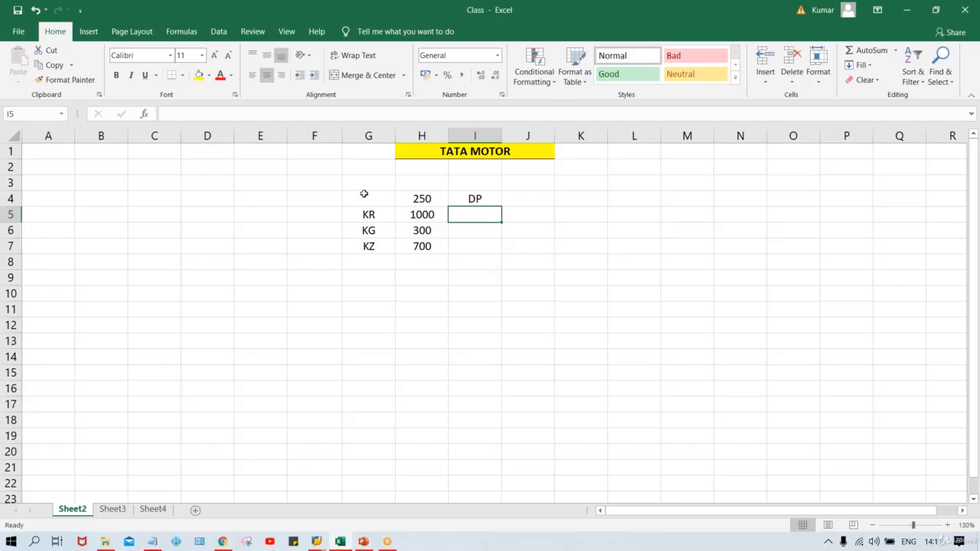
Change the DP amount in H4 to 200 and the KZ amount in H7 to 500.
click(421, 246)
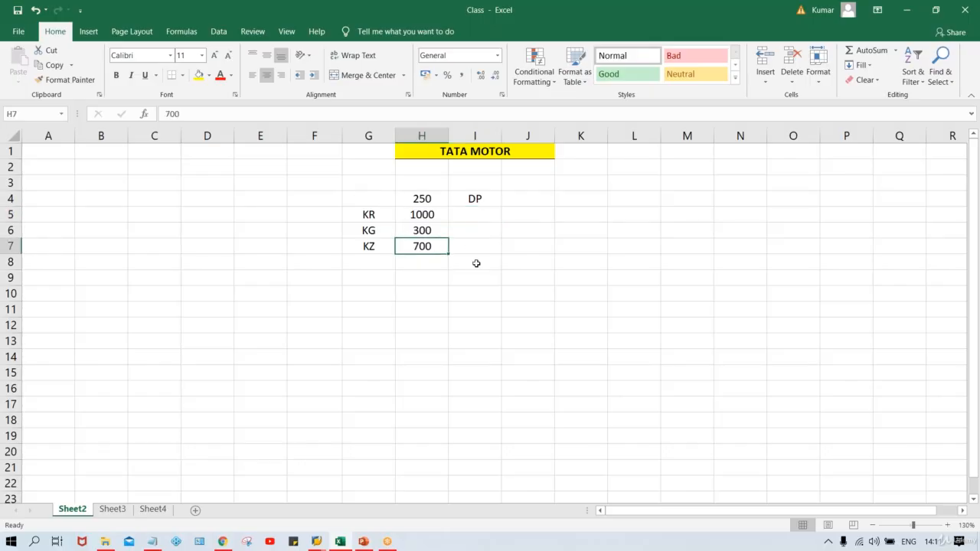
click(430, 199)
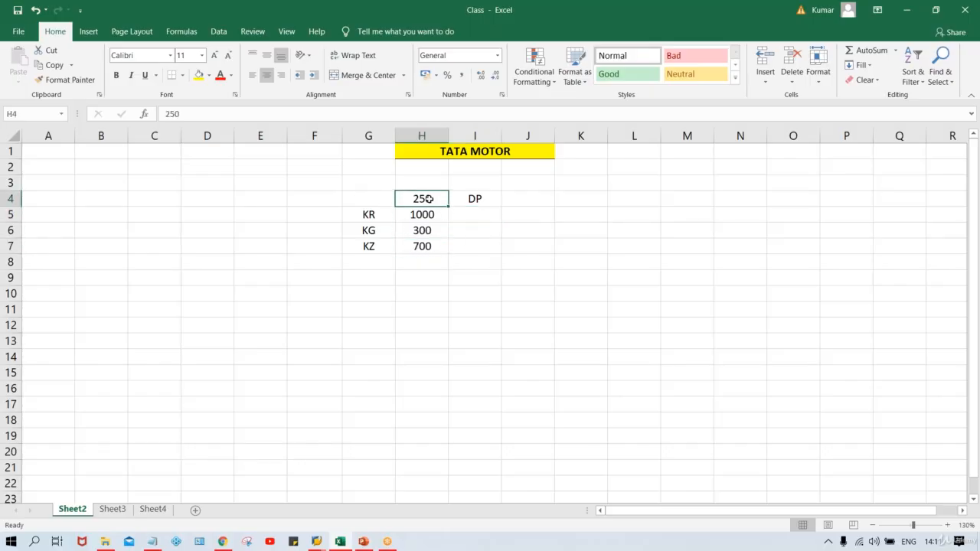
text(200)
key(Return)
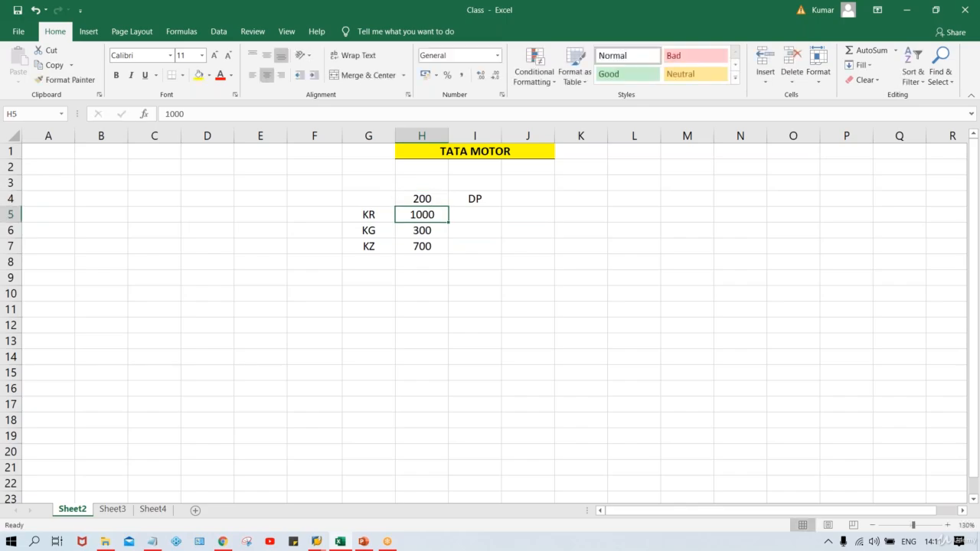
click(424, 245)
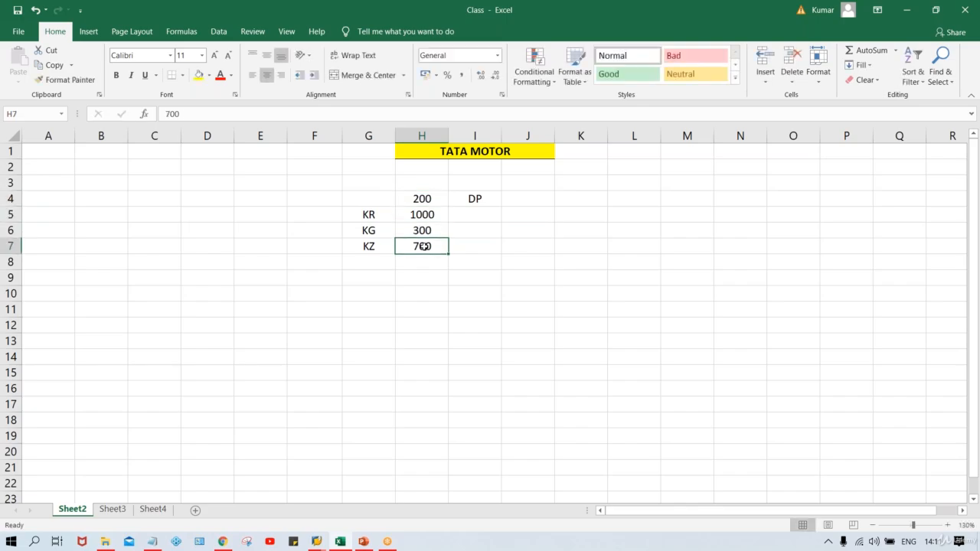
text(500)
key(Return)
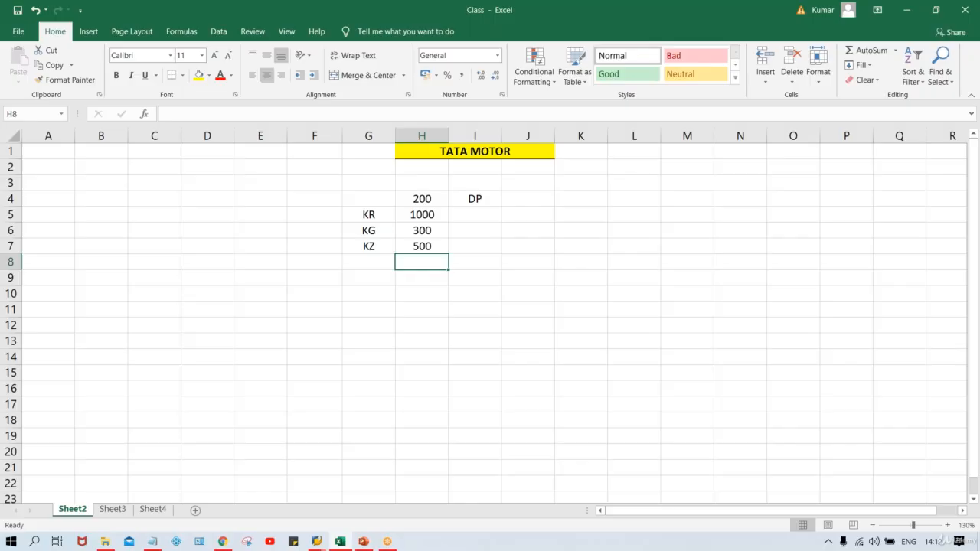
click(424, 200)
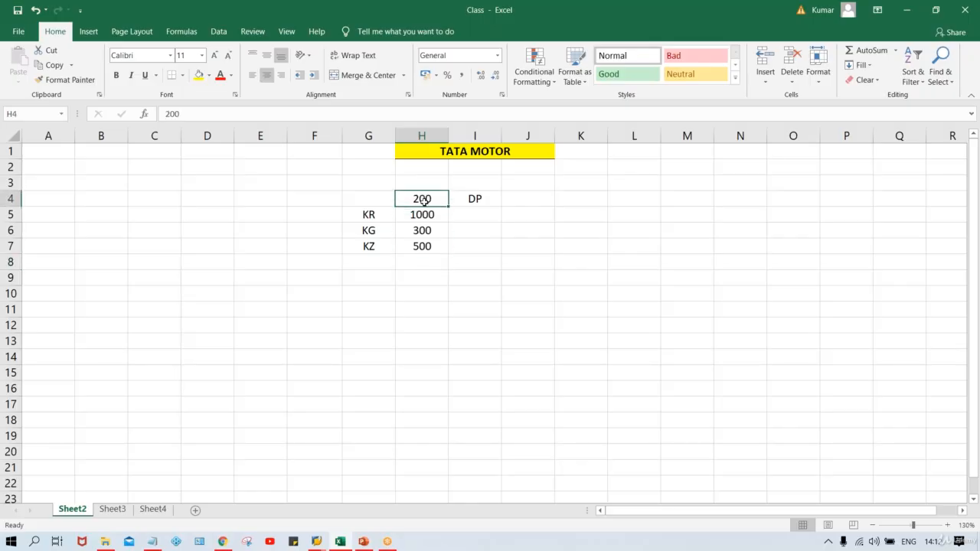
click(431, 216)
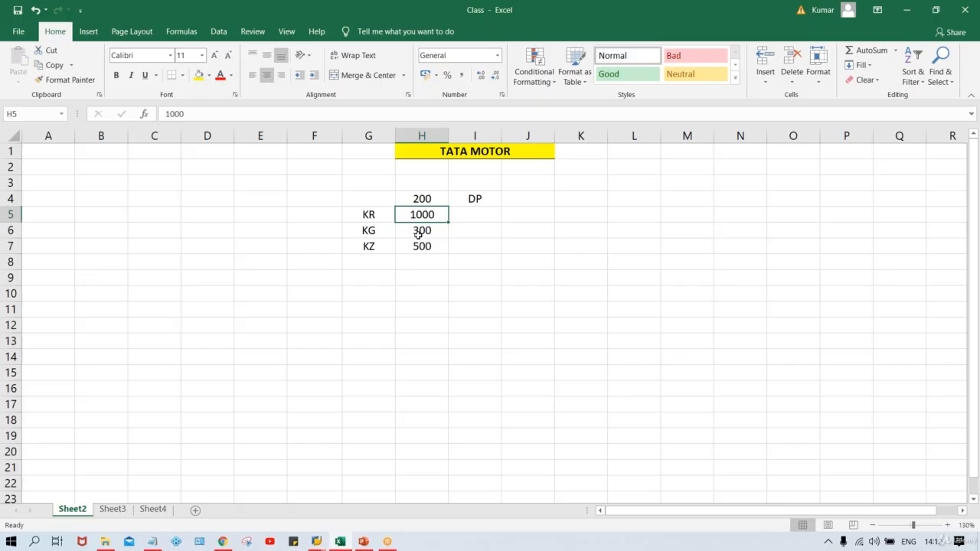
click(418, 234)
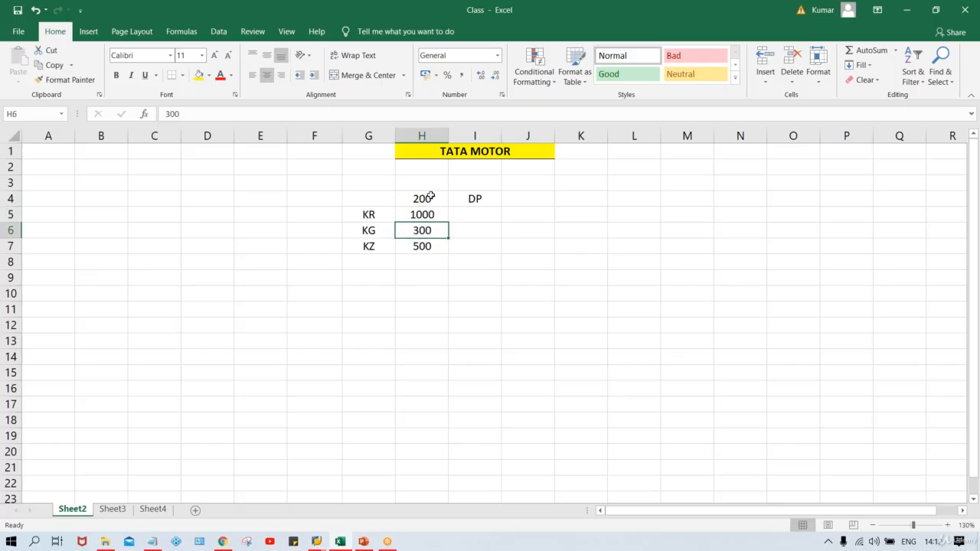
click(431, 198)
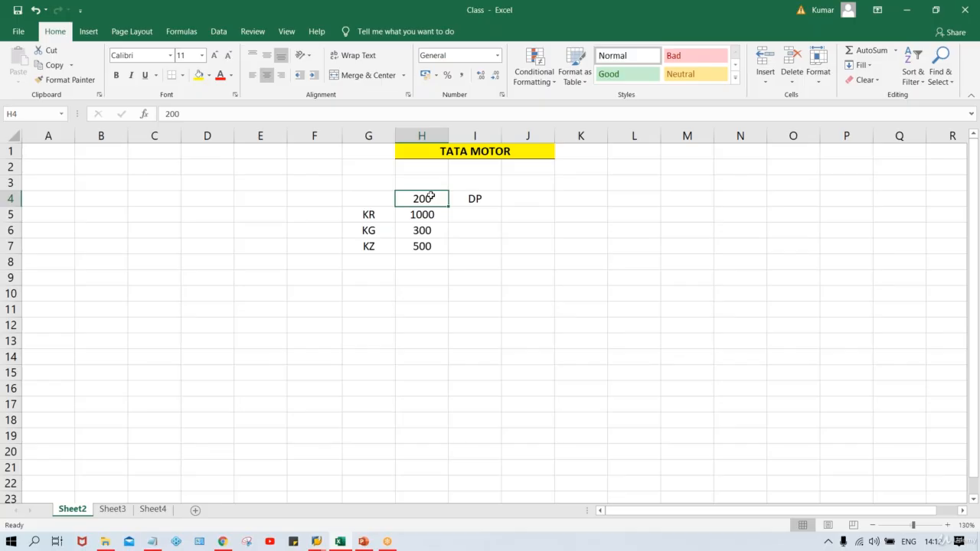
click(422, 249)
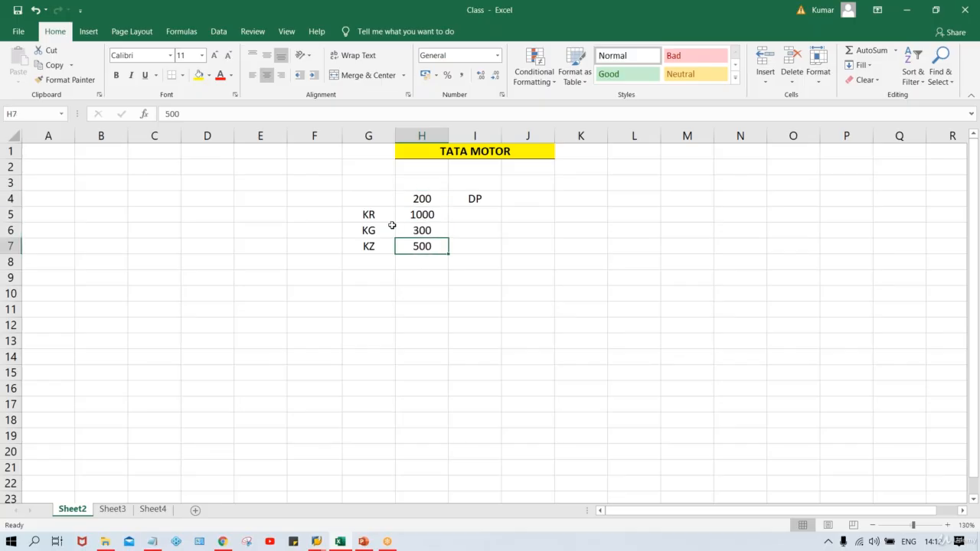
click(373, 197)
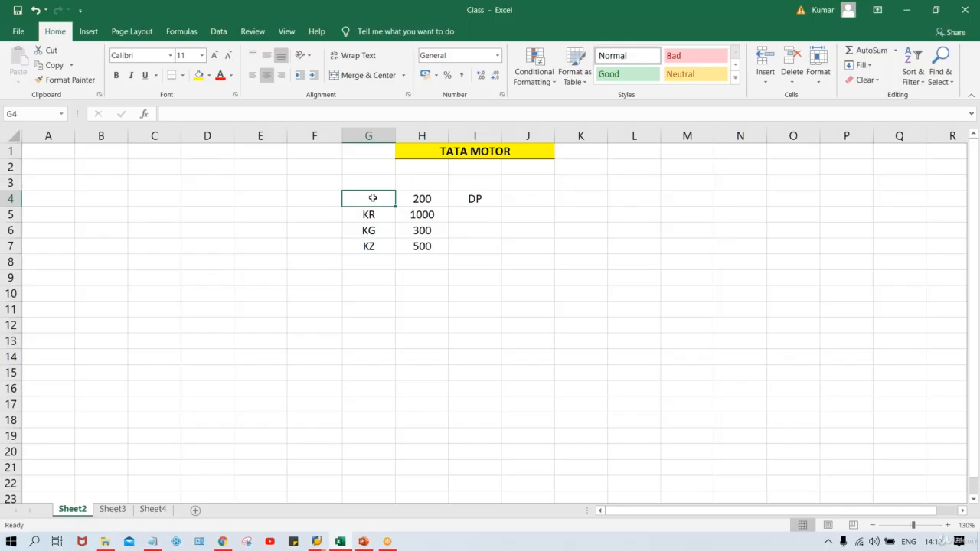
Label the DP amount by entering KZ in G4, and compare that row with the KZ entry in row 7.
text(KZ)
key(Return)
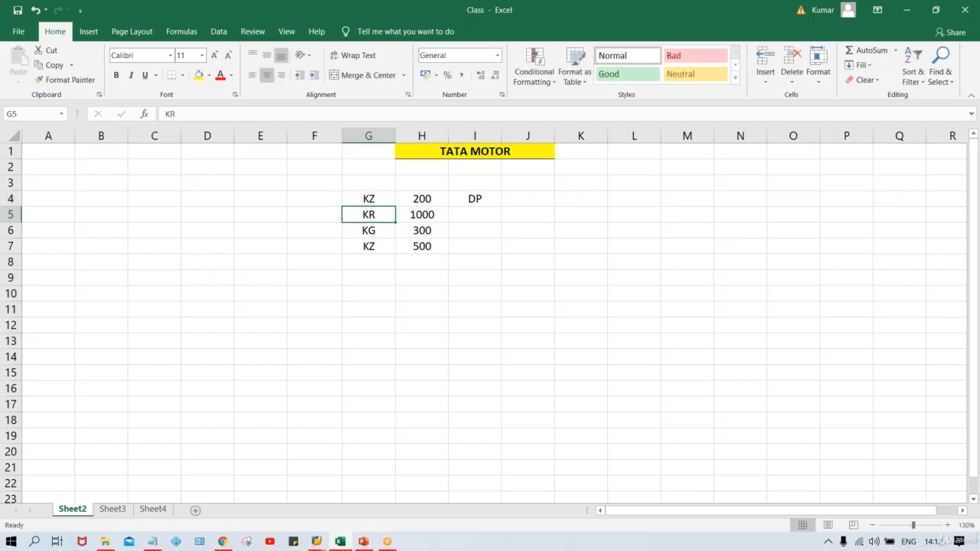
drag(380, 192, 447, 196)
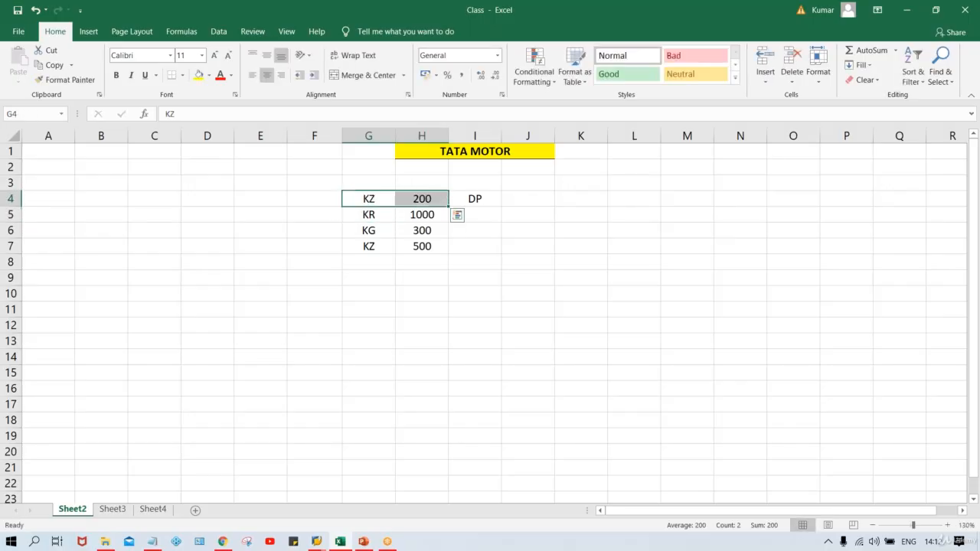
drag(369, 246, 416, 247)
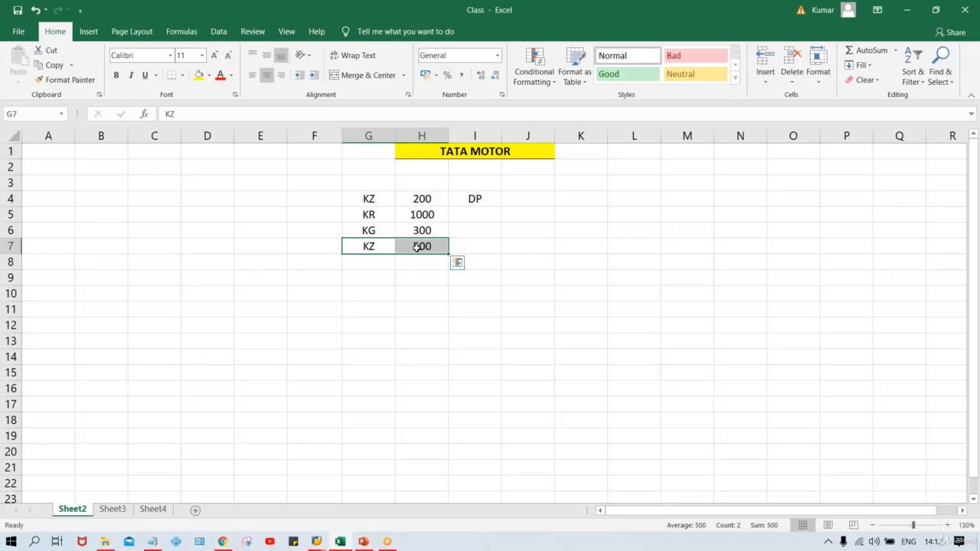
click(530, 230)
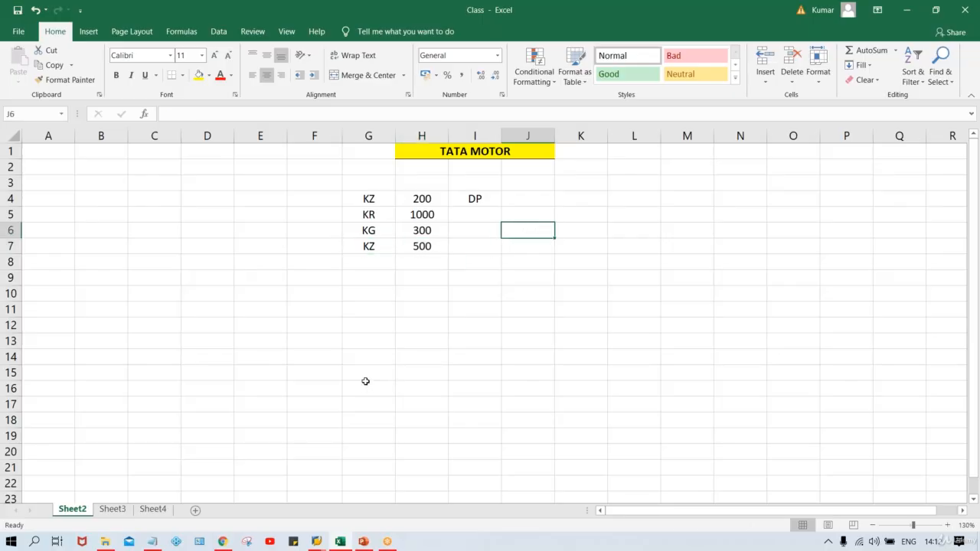
Switch to the Vendor Down Payment presentation in PowerPoint, review the configuration and end user steps on slide 3, and return to Excel.
click(364, 542)
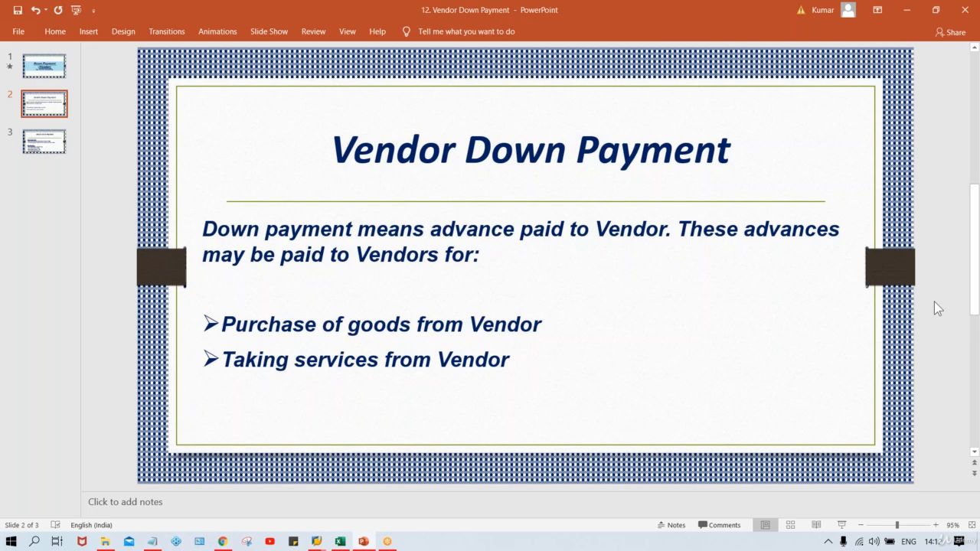
scroll(934, 301, down, 1)
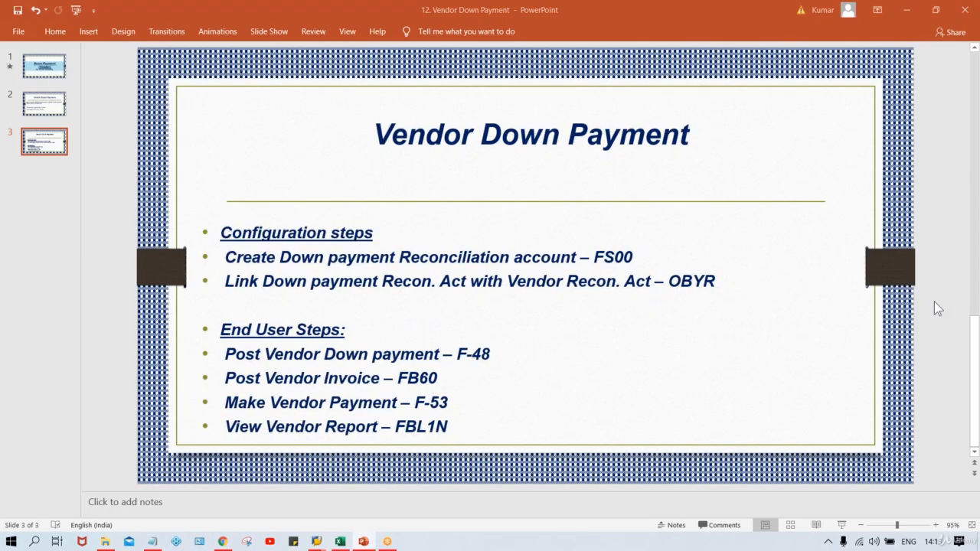
key(alt+Tab)
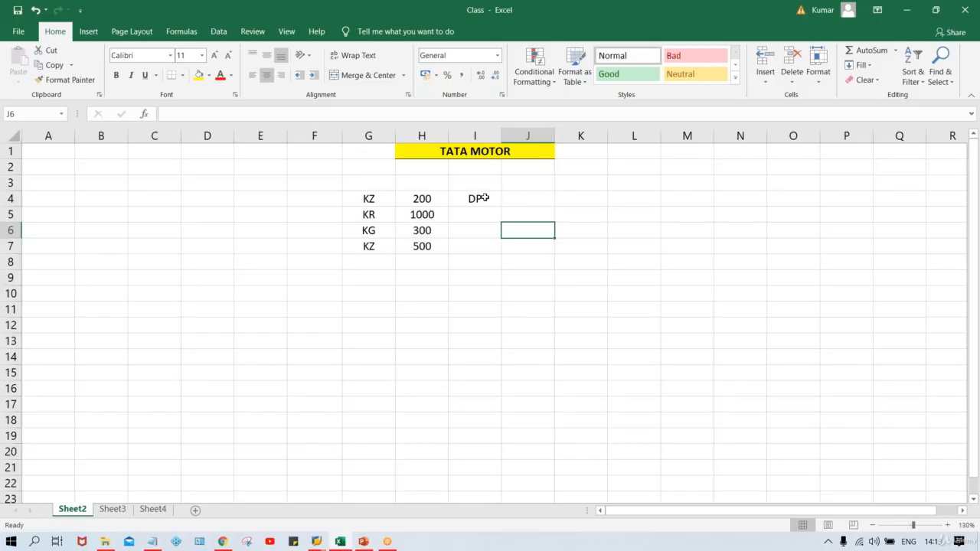
drag(365, 199, 478, 251)
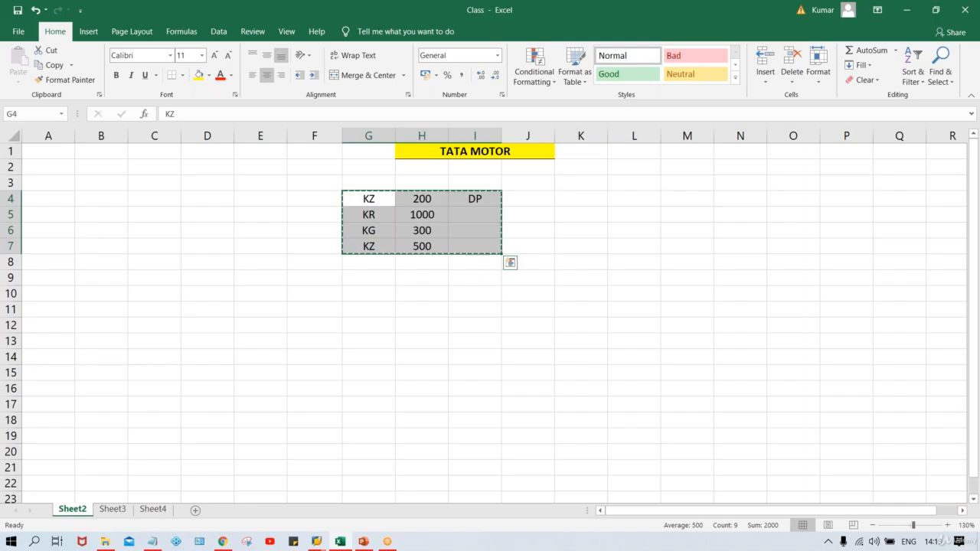
key(ctrl+c)
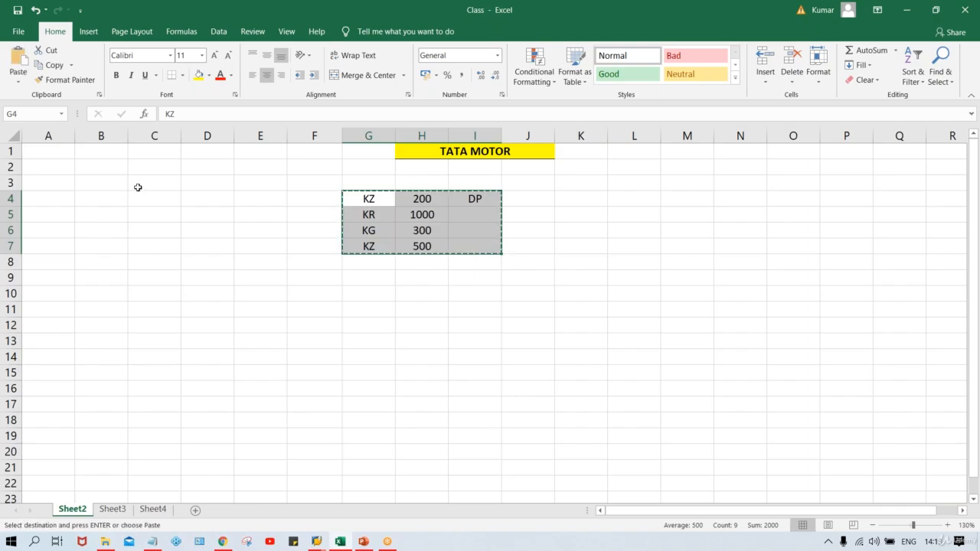
click(138, 188)
key(ctrl+c)
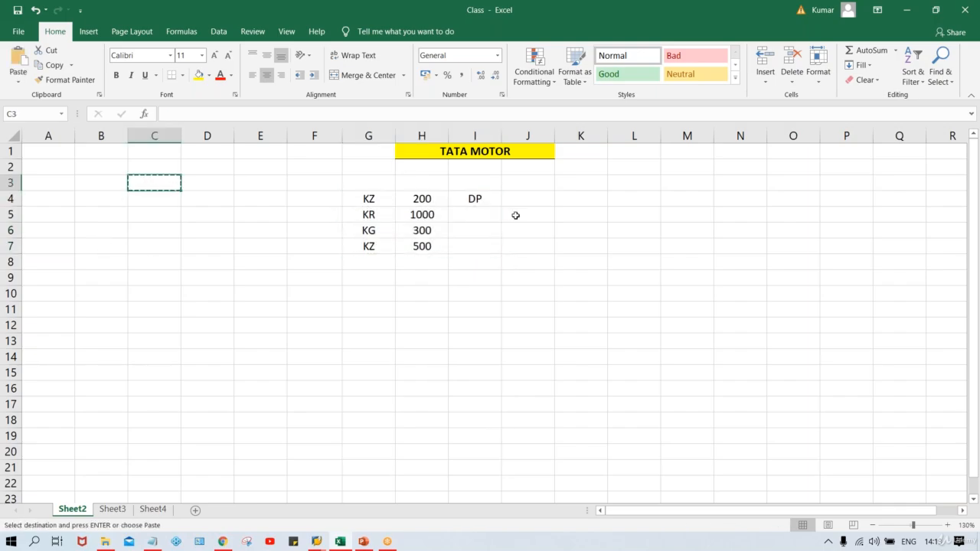
Move the block of labels and amounts in G4:I7 so that it starts at cell C4.
drag(376, 201, 462, 247)
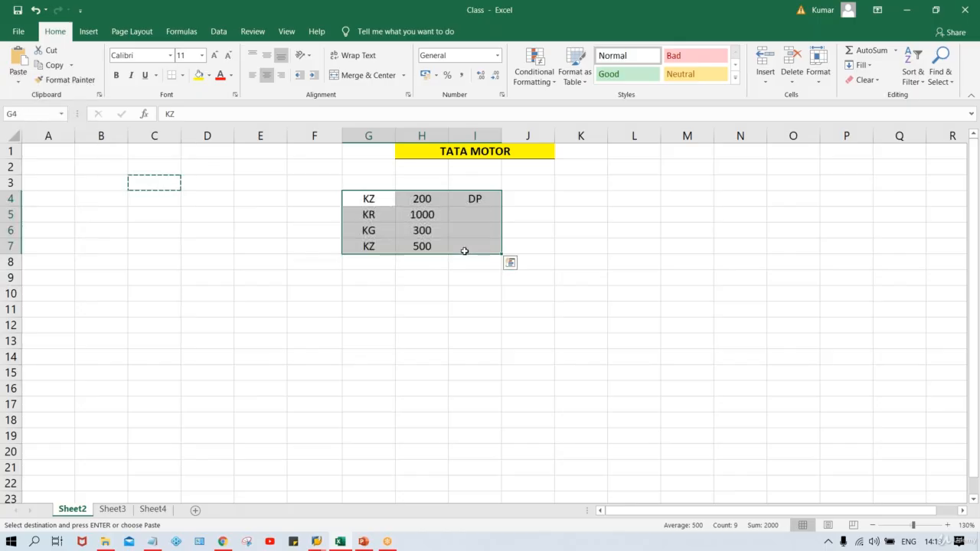
key(ctrl+c)
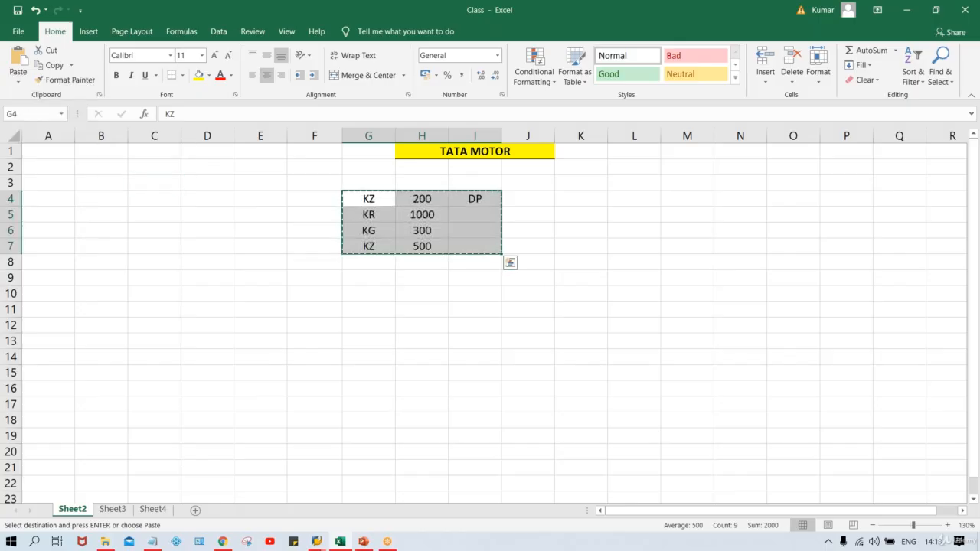
click(143, 196)
key(ctrl+v)
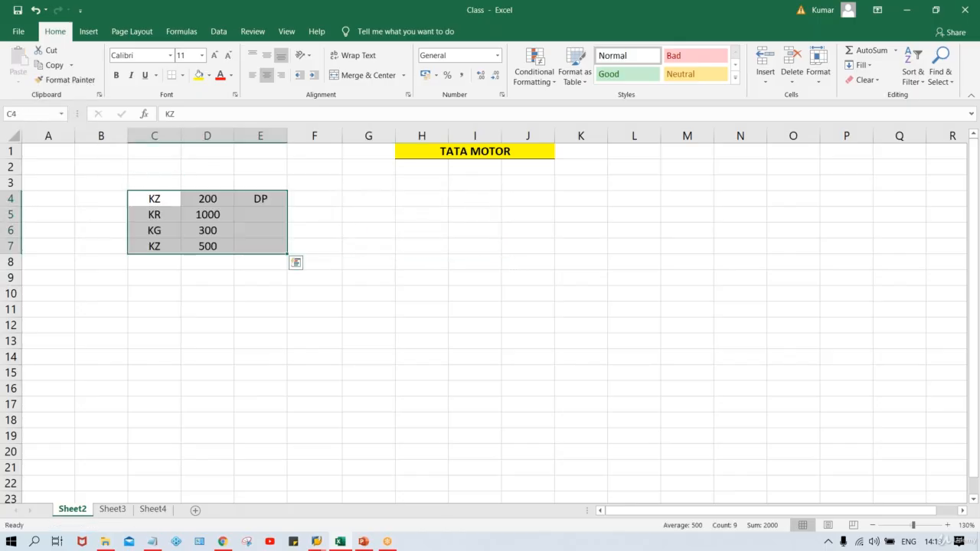
Enter the headings VENDORS in H3 and INV. in I3 under TATA MOTOR and make them bold.
click(431, 181)
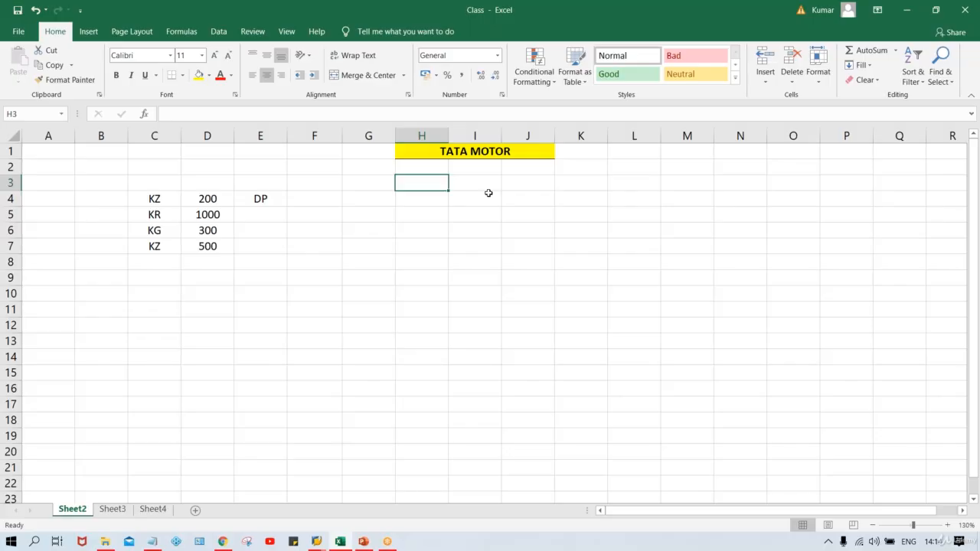
text(VEND)
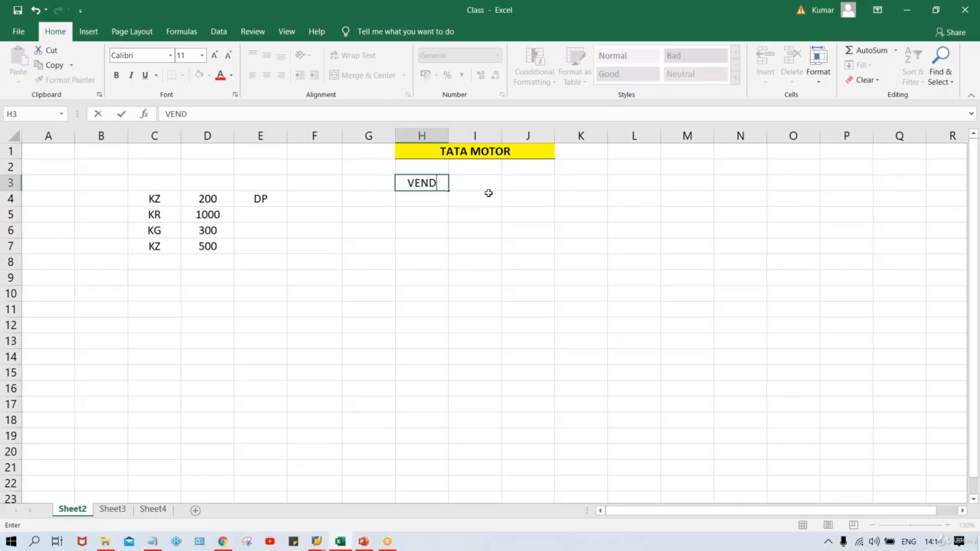
text(ORS)
key(Tab)
text(INV.)
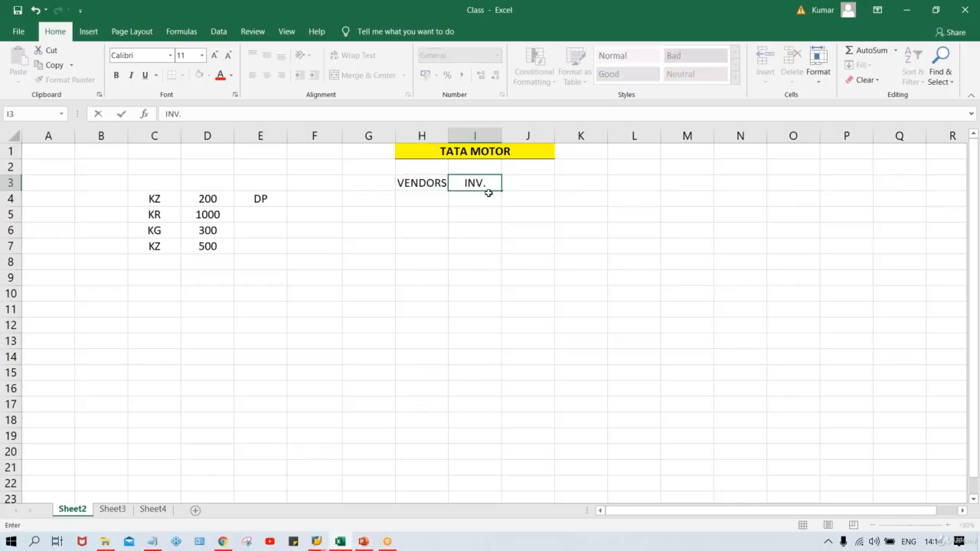
key(Return)
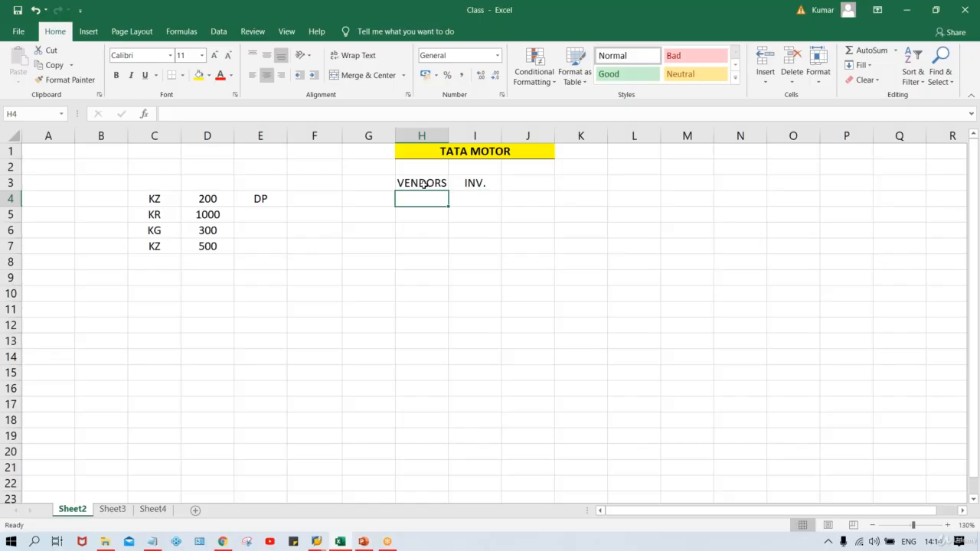
drag(424, 184, 465, 183)
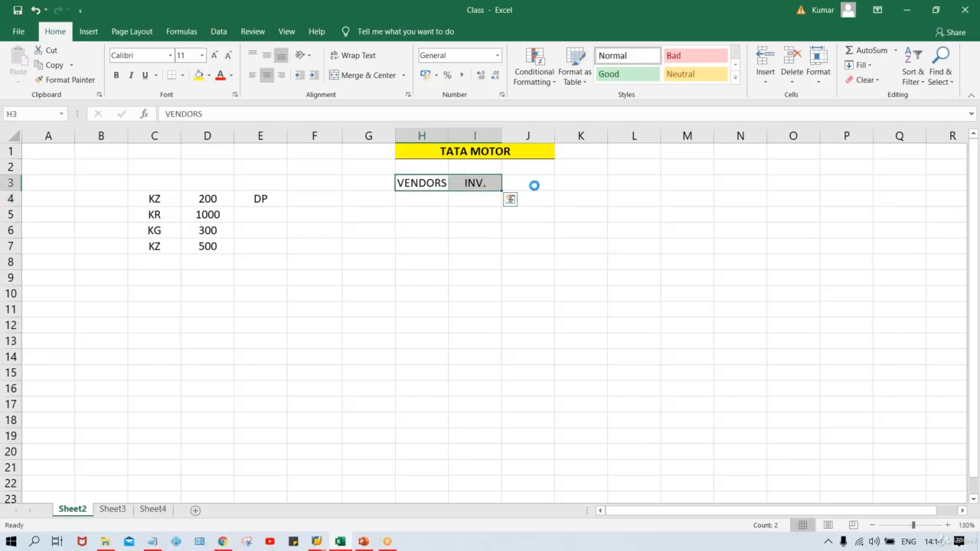
key(ctrl+b)
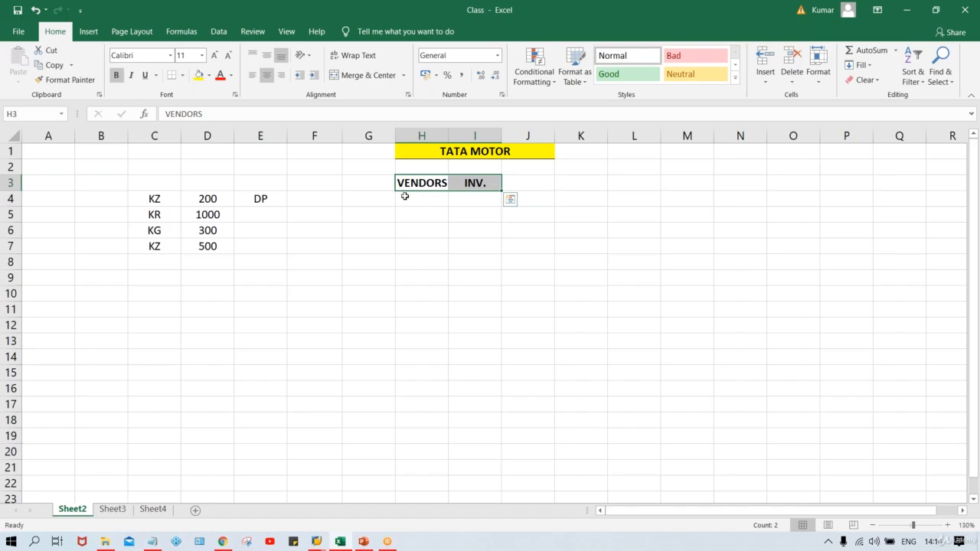
click(366, 182)
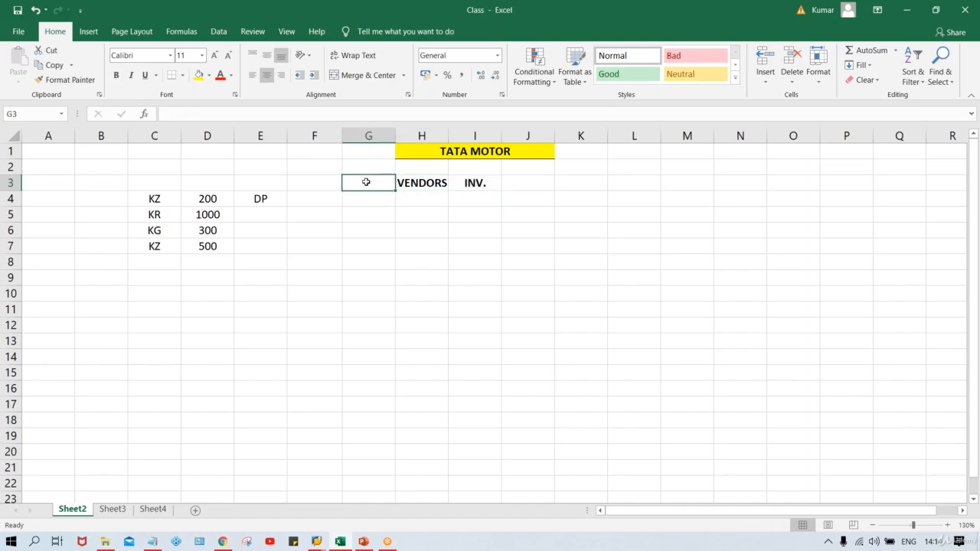
List the vendors A through J, one per cell, in H4:H13 under the VENDORS heading.
click(444, 196)
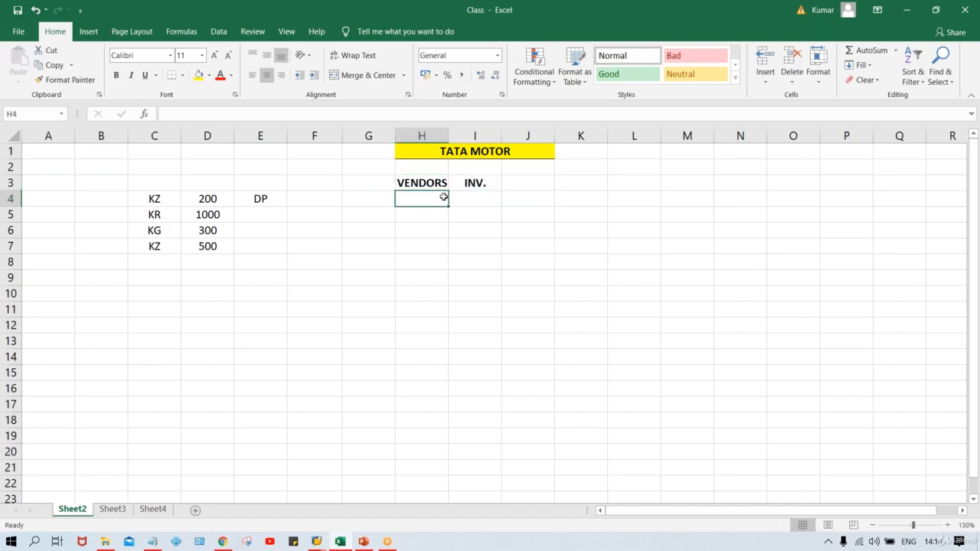
text(A)
key(Return)
text(B)
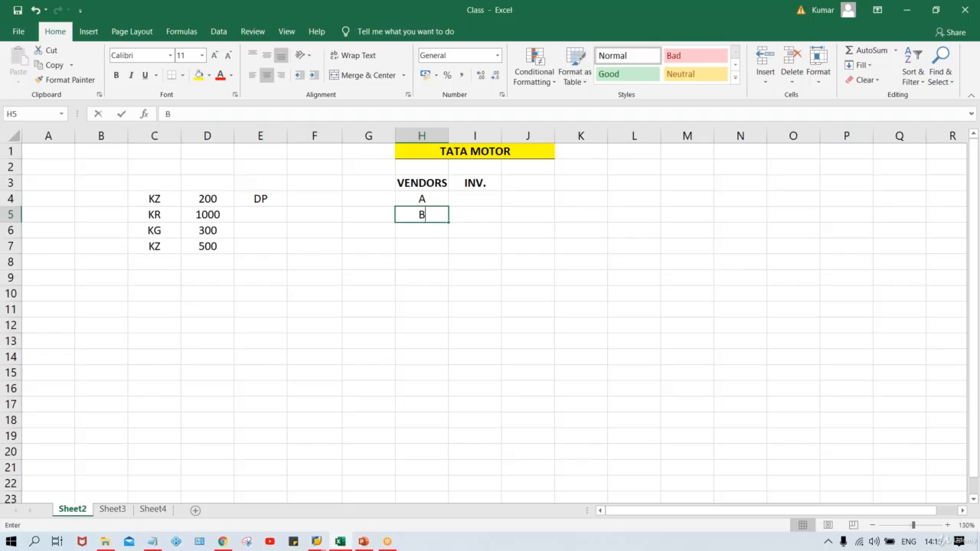
key(Return)
text(C D E F G)
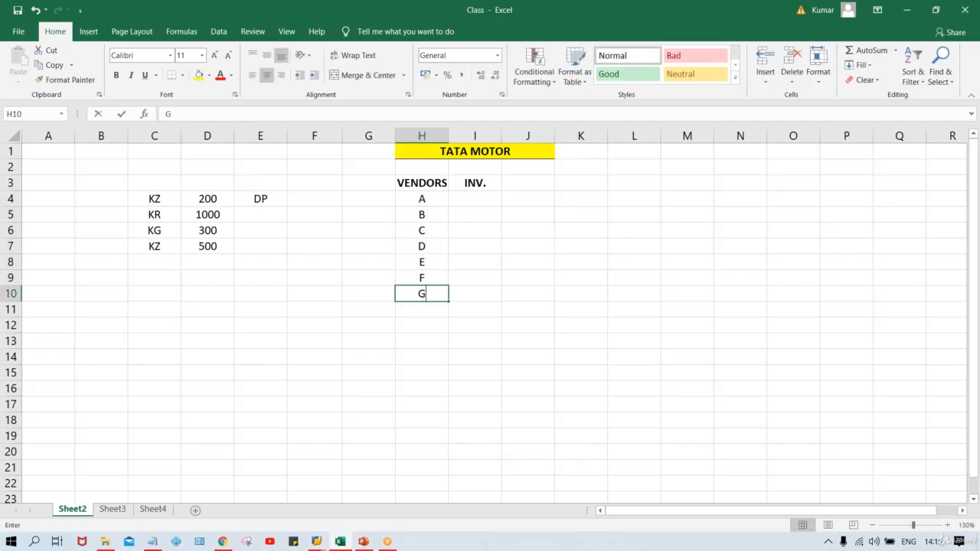
text( H I)
key(Return)
text(J)
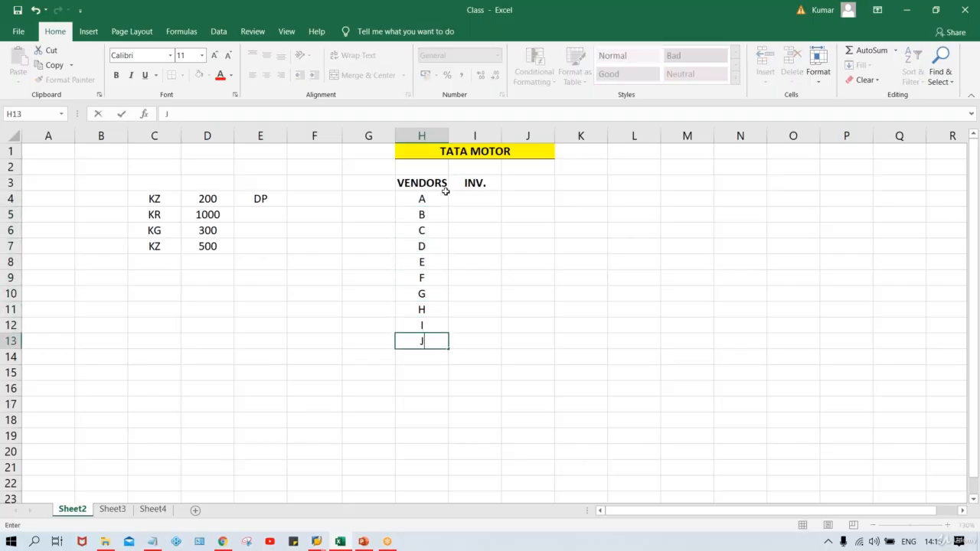
key(Return)
Enter the invoice amounts 5000, 4000, 1500, 6500 and 8000 for vendors A to E in I4:I8.
click(484, 201)
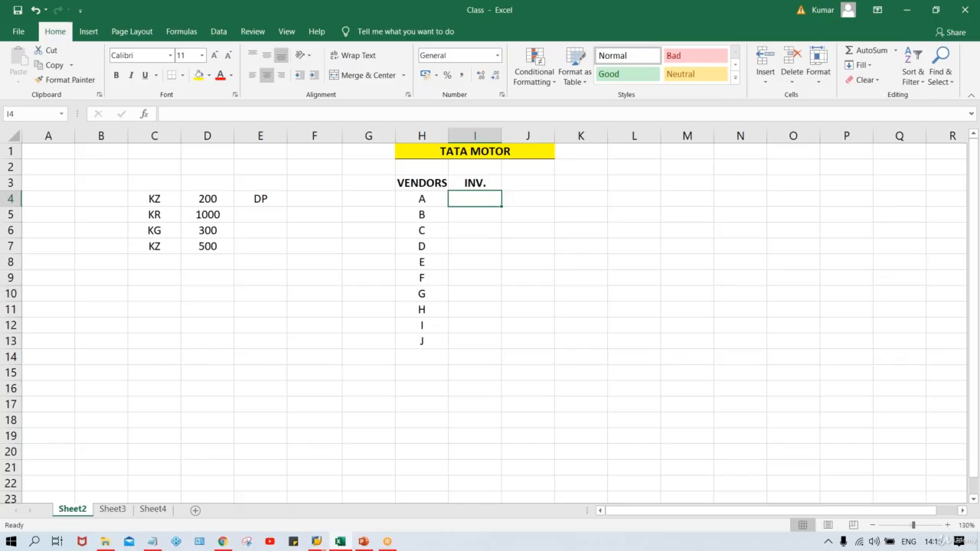
text(5000)
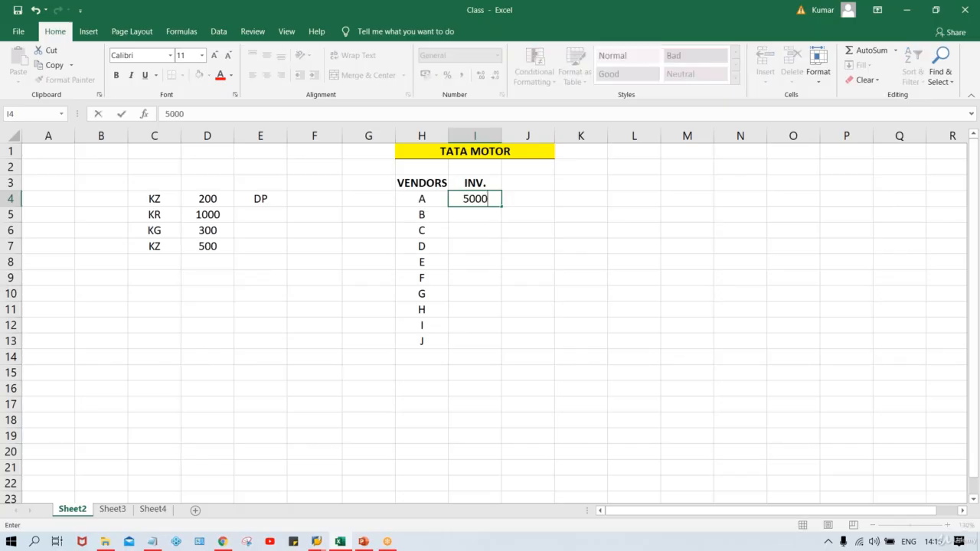
key(Return)
text(4000)
key(Return)
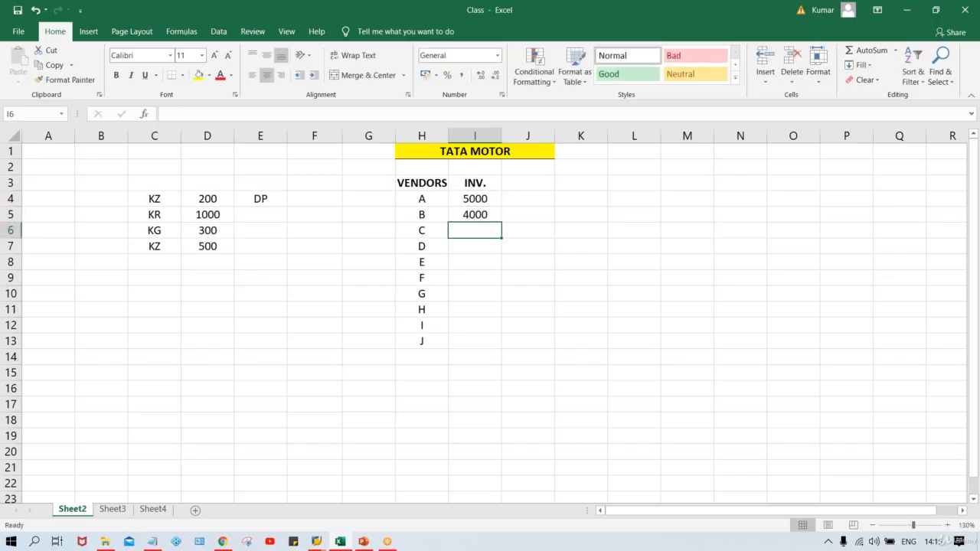
text(1500)
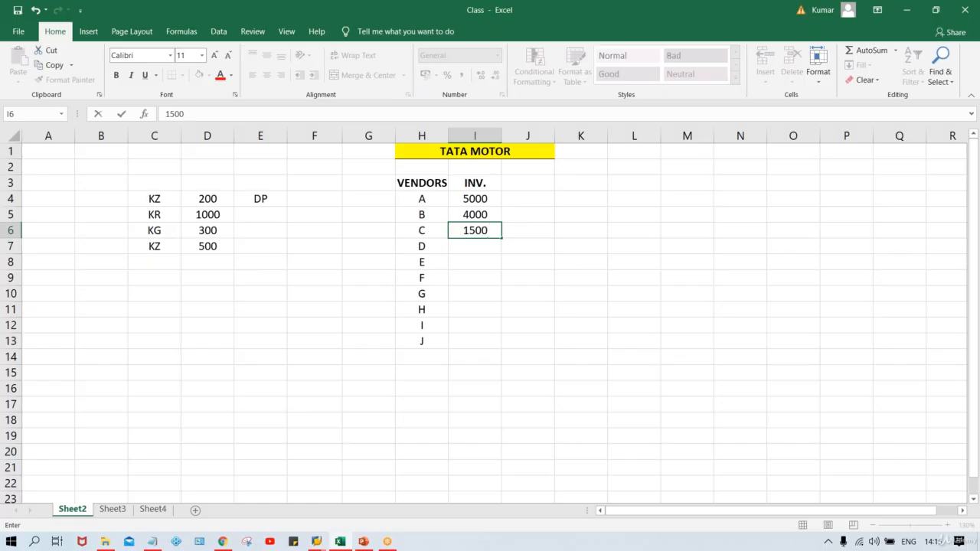
key(Return)
text(6500)
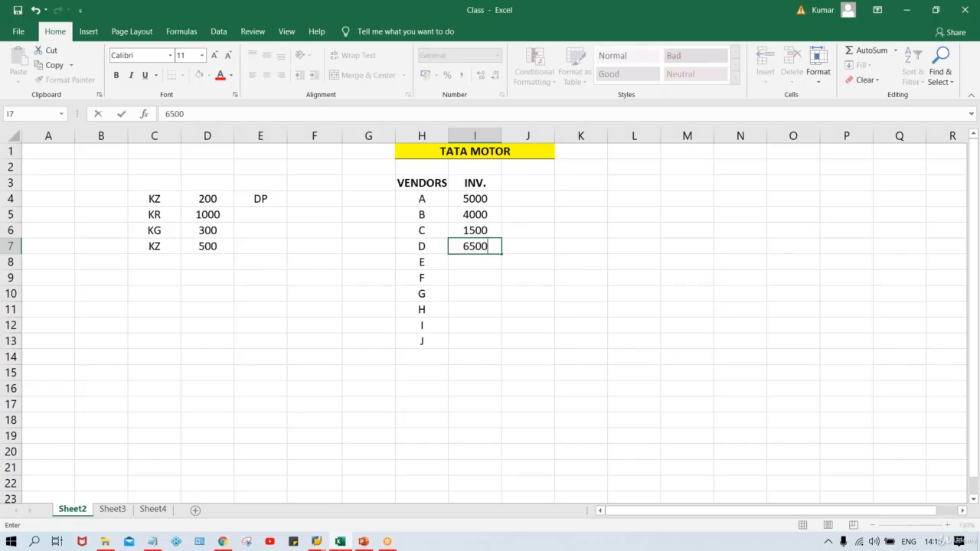
key(Return)
text(8000)
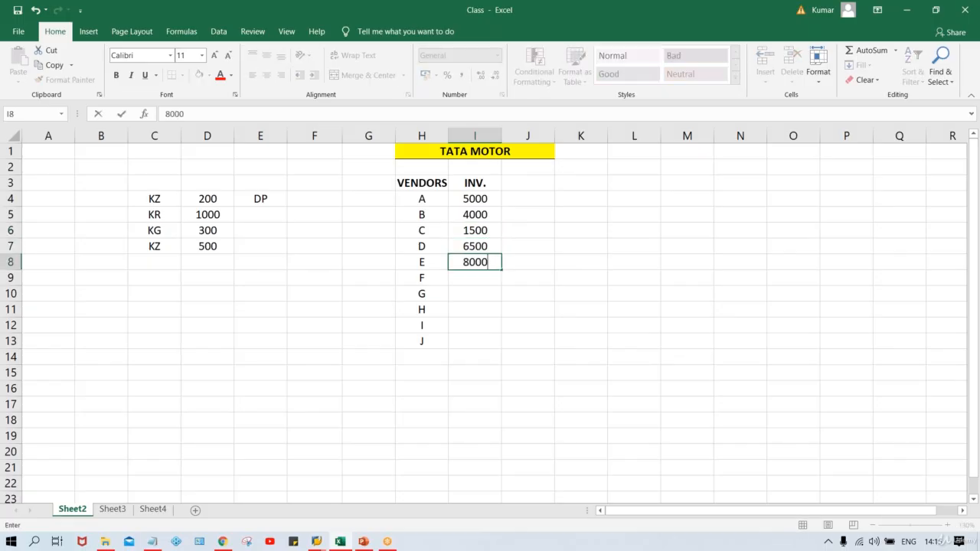
key(Return)
Enter the invoice amounts 4000, 3000, 6000, 4000 and 7000 for vendors F to J in I9:I13.
text(4000)
key(Return)
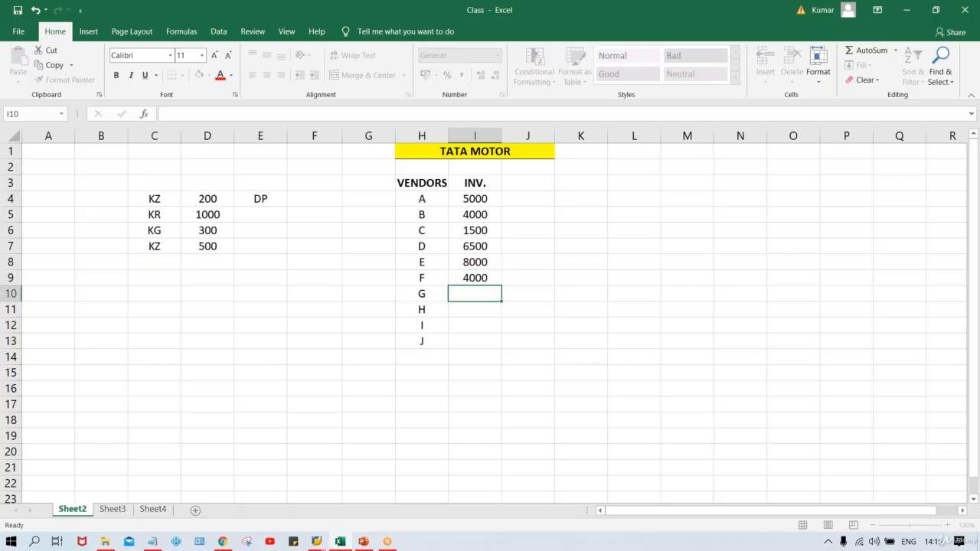
text(3000)
key(Return)
text(6000)
key(Return)
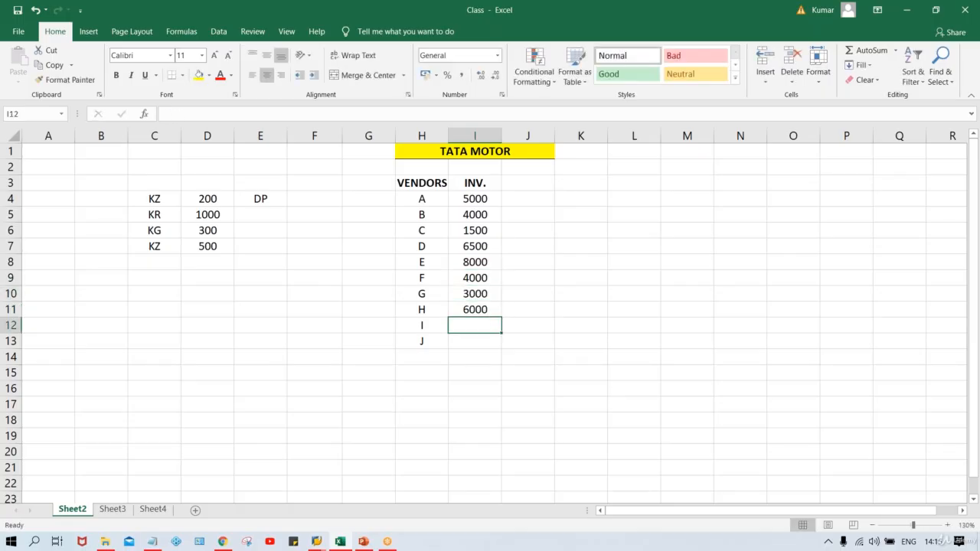
text(4000)
key(Return)
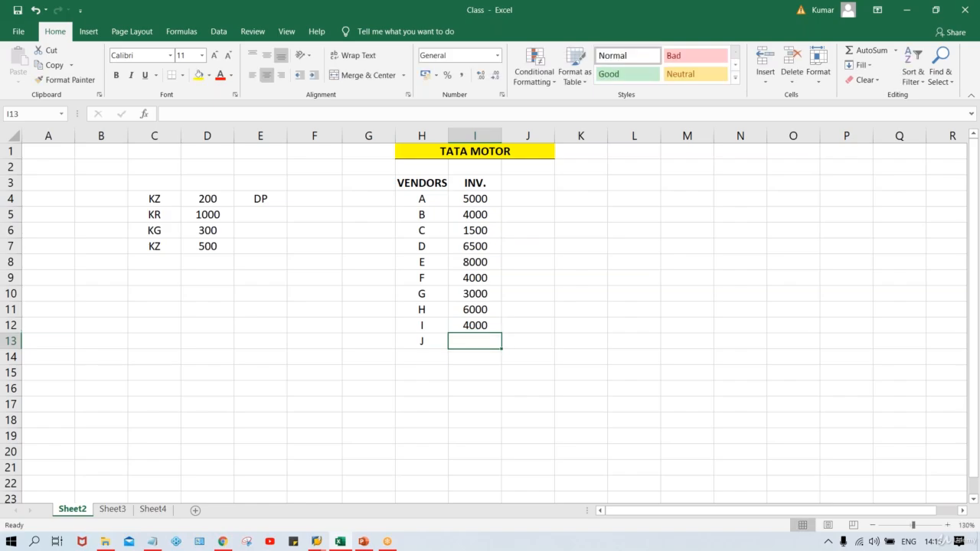
text(7000)
key(Return)
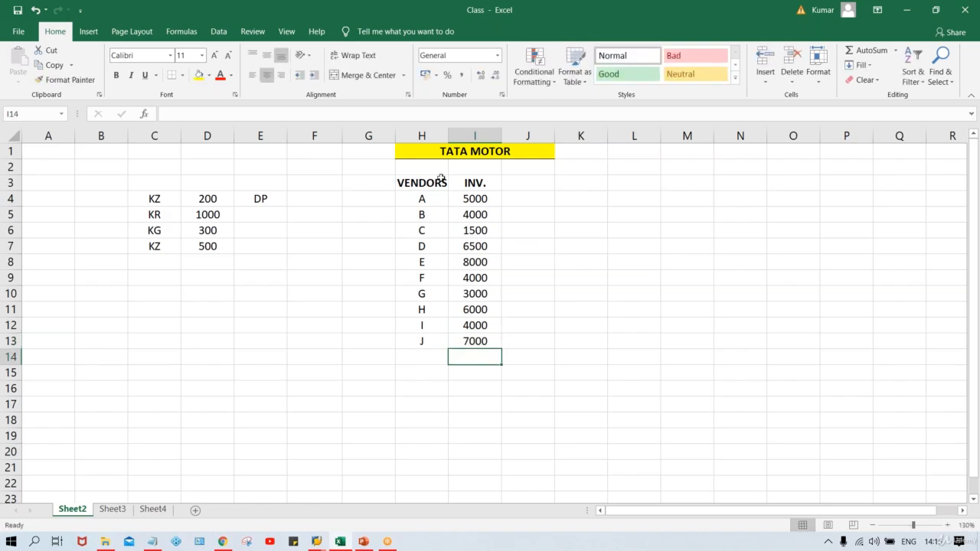
Add a bottom border under the VENDORS and INV. headings in H3:I3.
drag(442, 182, 455, 182)
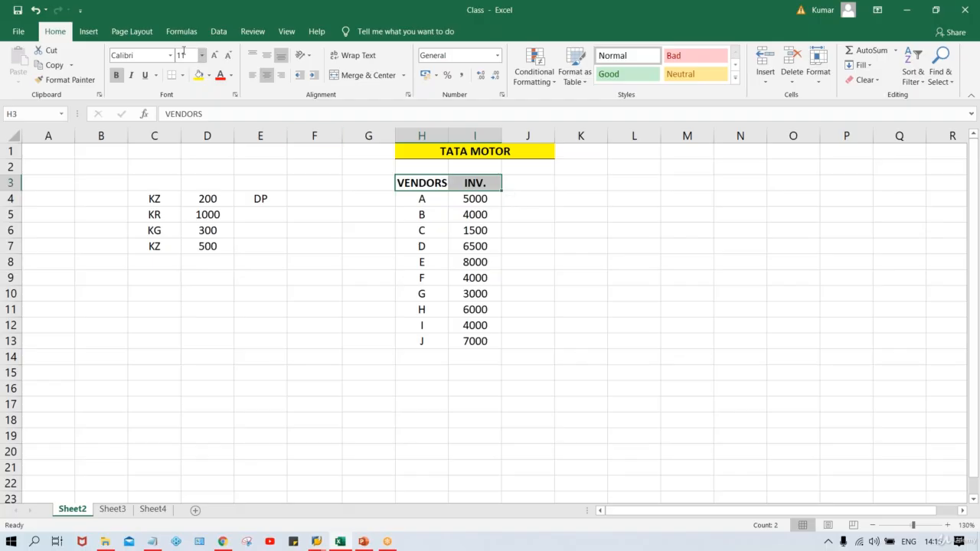
click(573, 219)
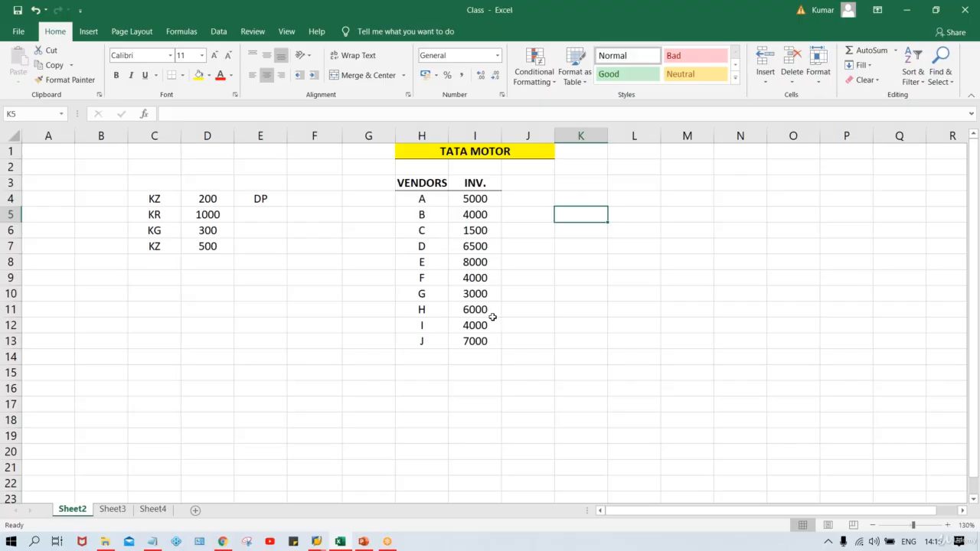
Enter the label TTL PYB. in H15 below the vendor list and make it bold.
click(463, 374)
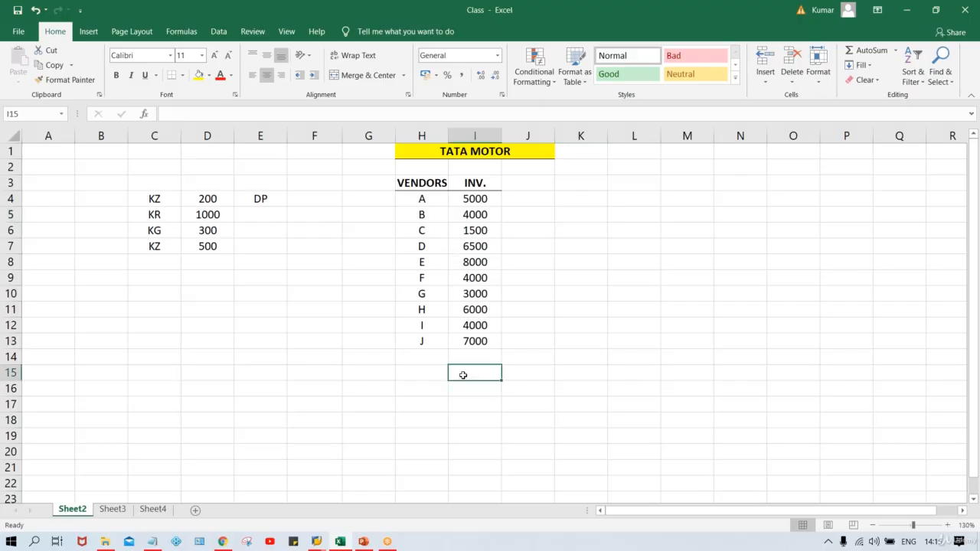
click(422, 370)
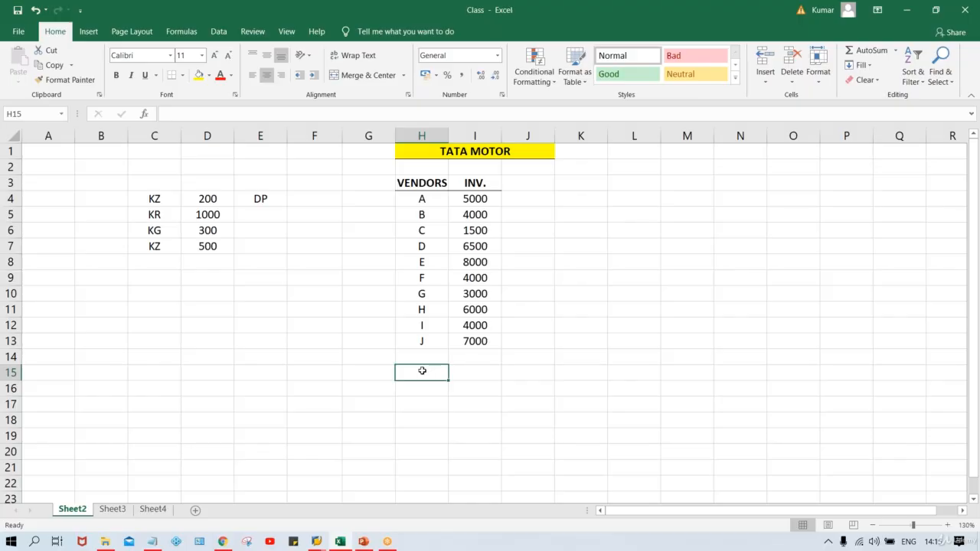
text(T)
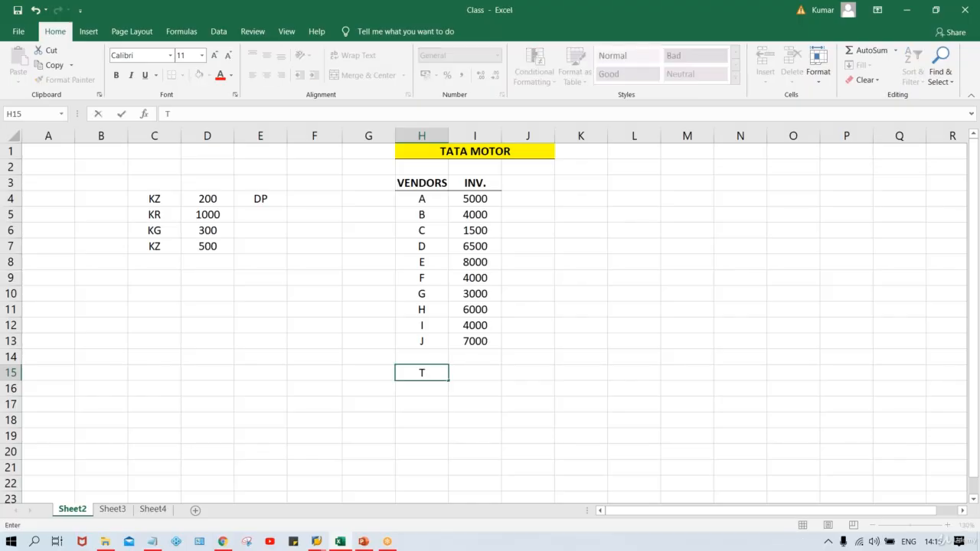
text(TL PYB.)
key(Return)
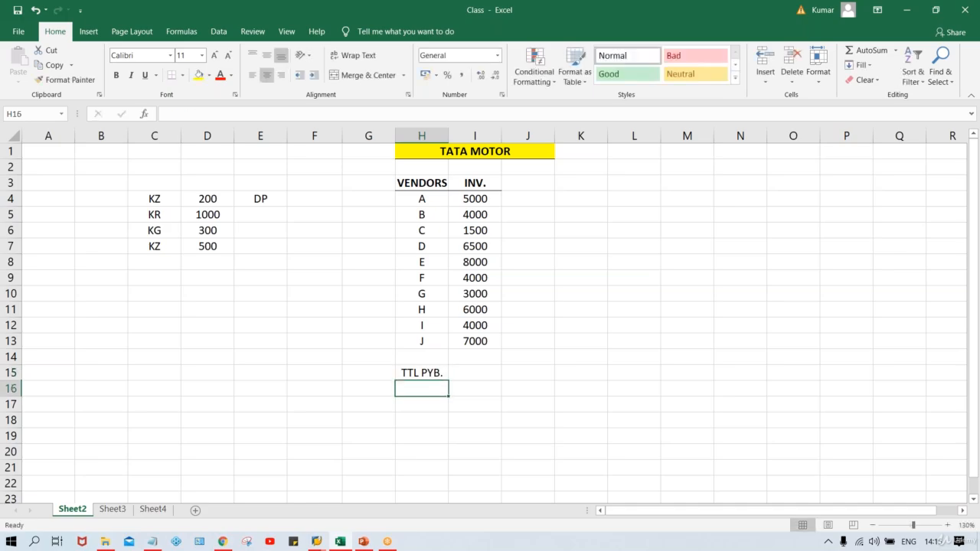
key(Up)
key(ctrl+b)
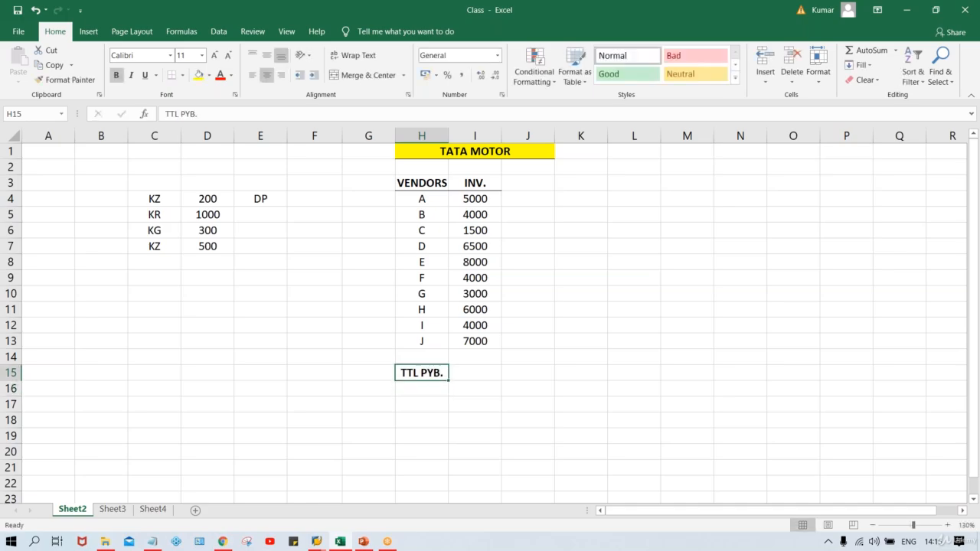
Sum the invoice amounts in I4:I13 by selecting them and enter the total as 49K in I15 beside TTL PYB.
click(474, 375)
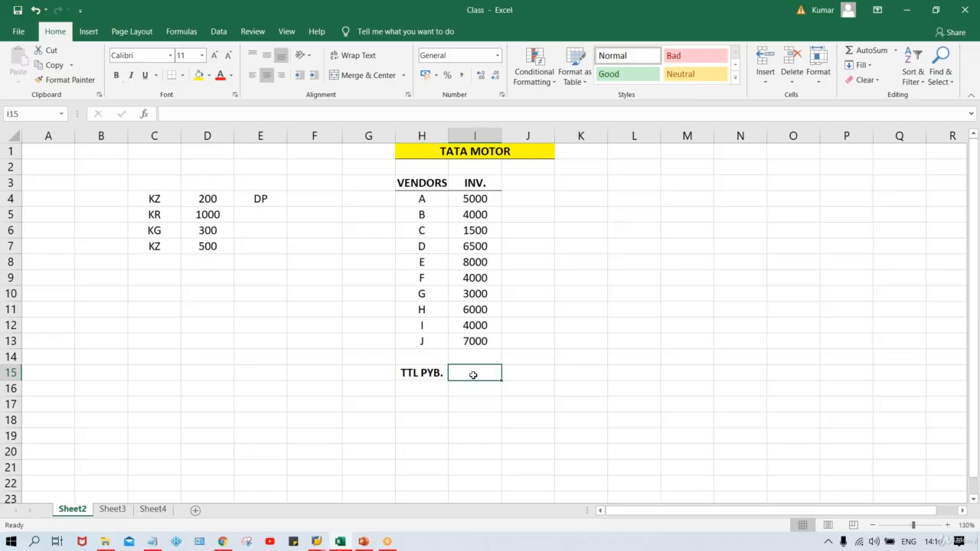
click(470, 200)
key(shift+Down)
key(shift+Down)
key(shift+Down)
key(shift+Down)
key(shift+Down)
key(shift+Down)
key(shift+Down)
key(shift+Down)
key(shift+Down)
key(shift+Down)
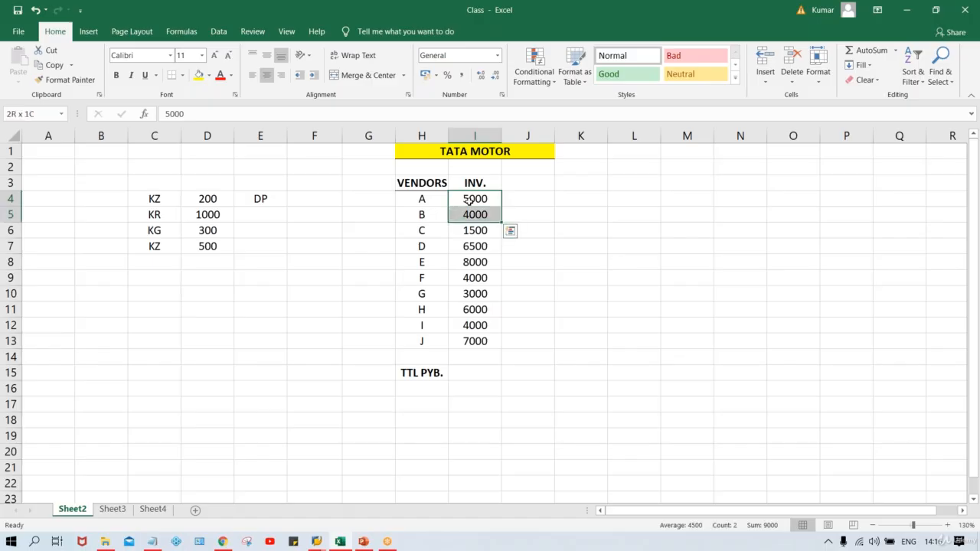
key(shift+Up)
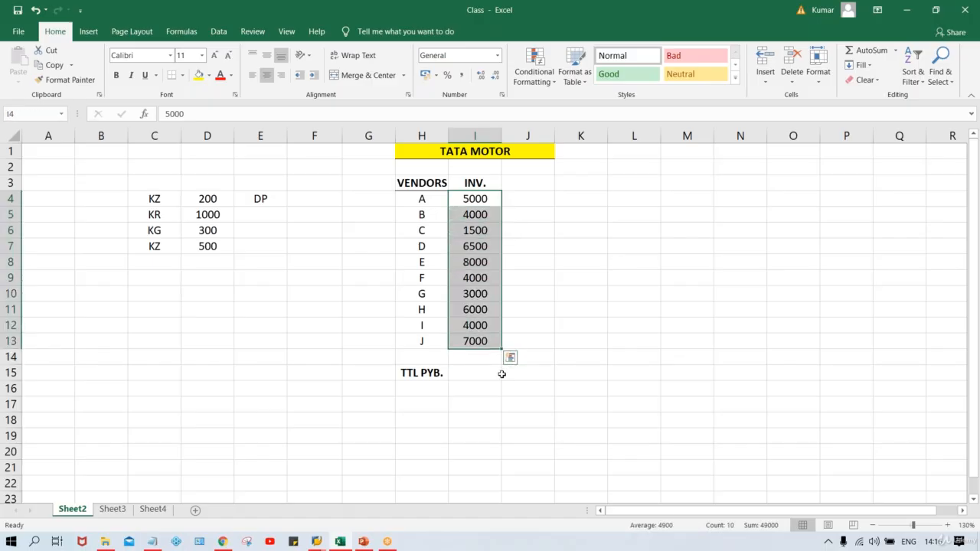
click(465, 378)
text(4)
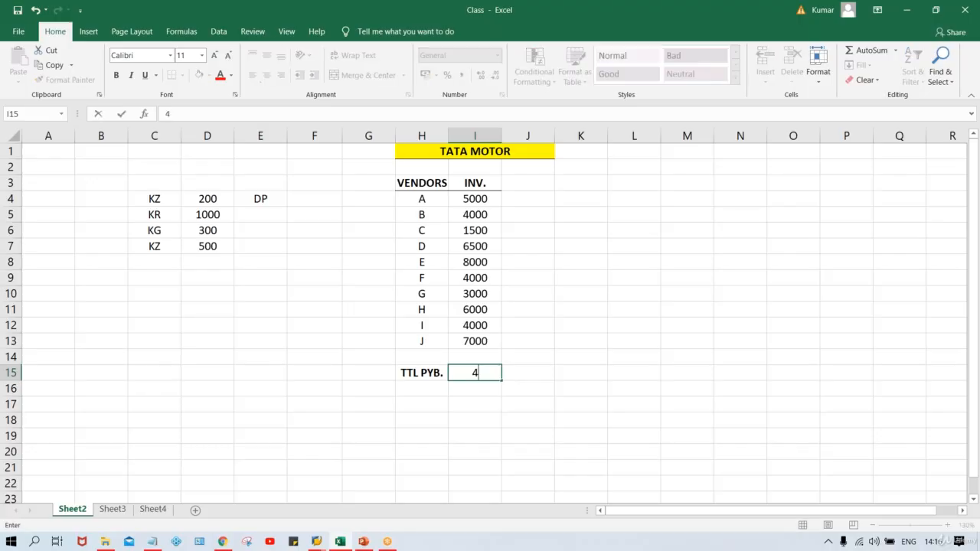
text(9K)
key(Return)
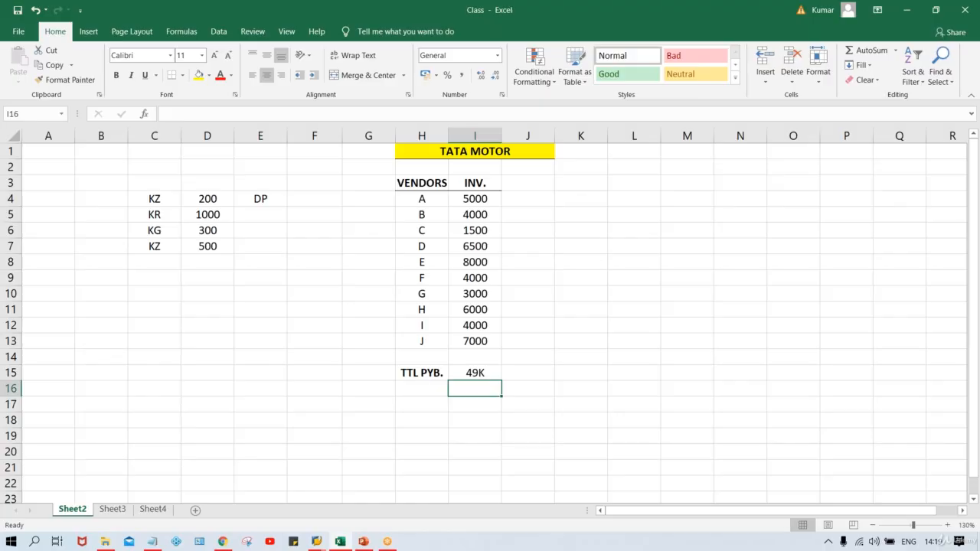
Review the invoice amounts in I4:I13, the entries for vendors A and B, and the total payable in I15.
click(528, 375)
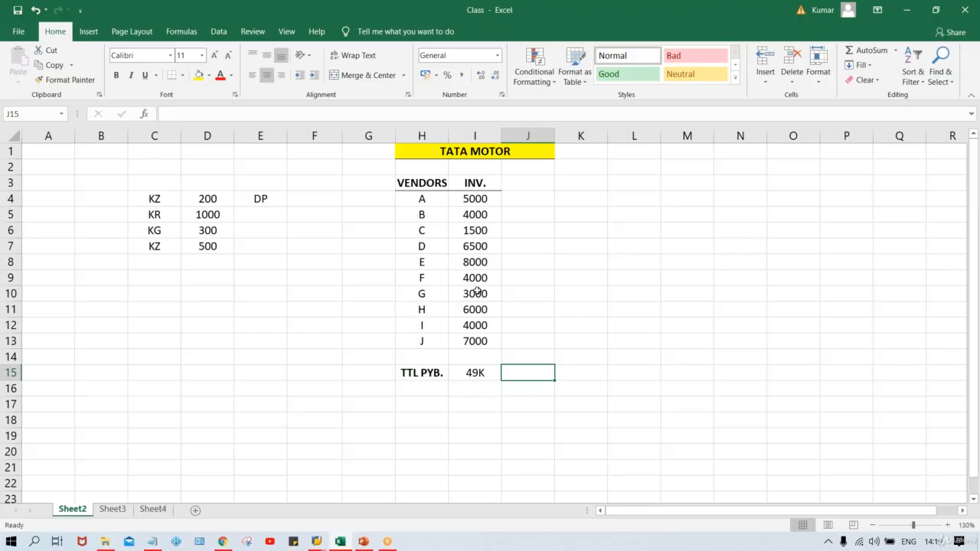
click(473, 374)
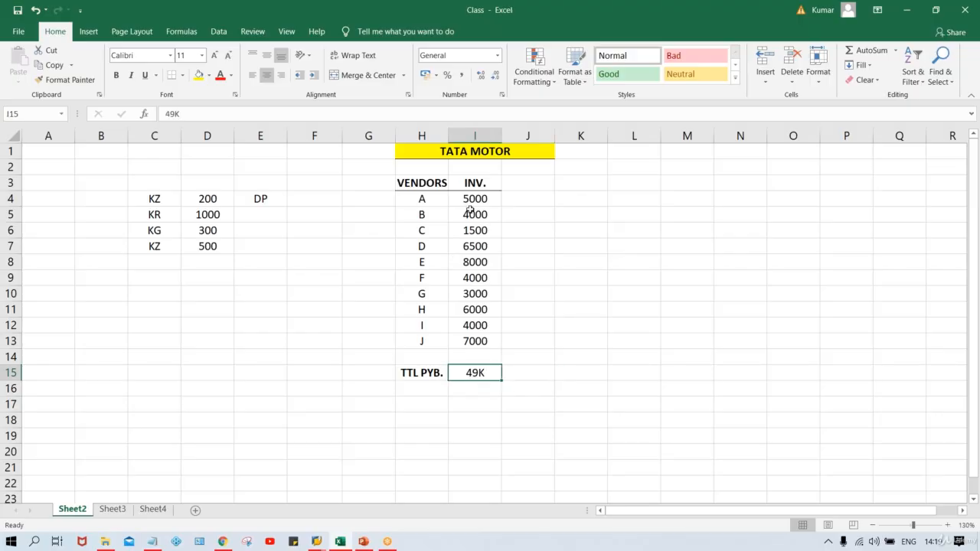
drag(472, 199, 472, 341)
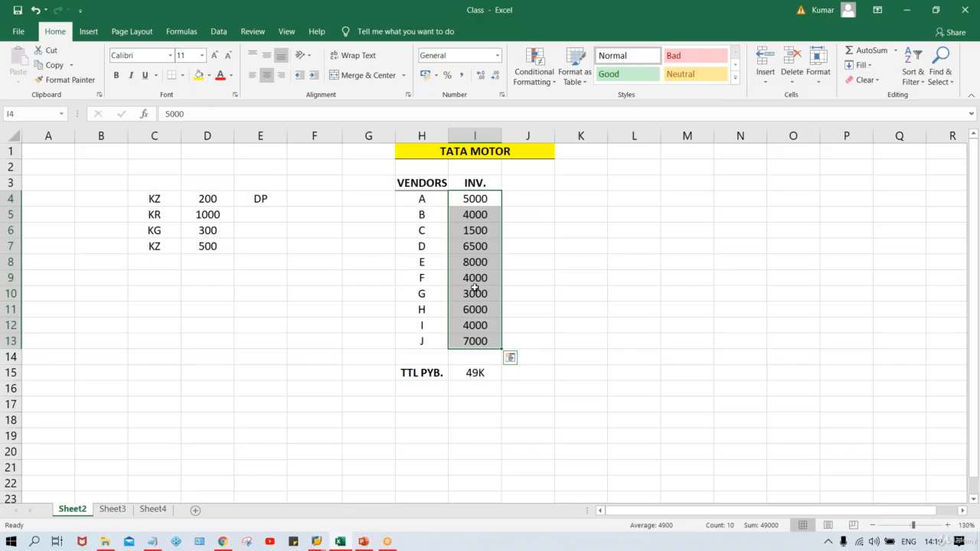
click(474, 201)
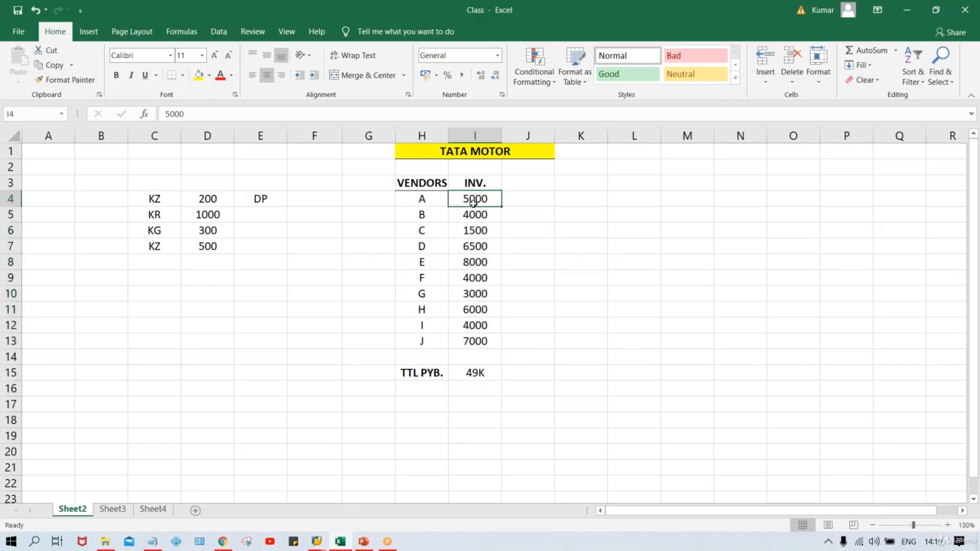
drag(474, 201, 474, 339)
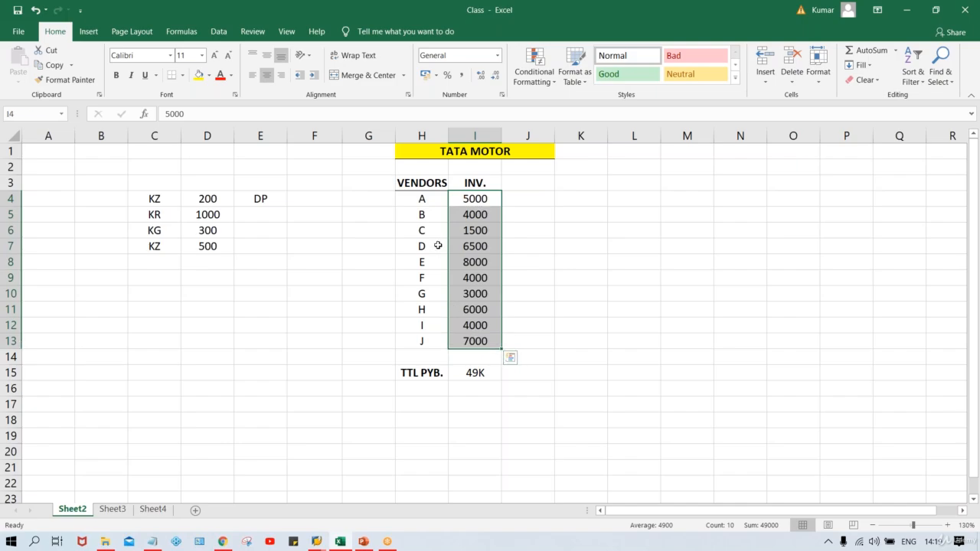
click(414, 198)
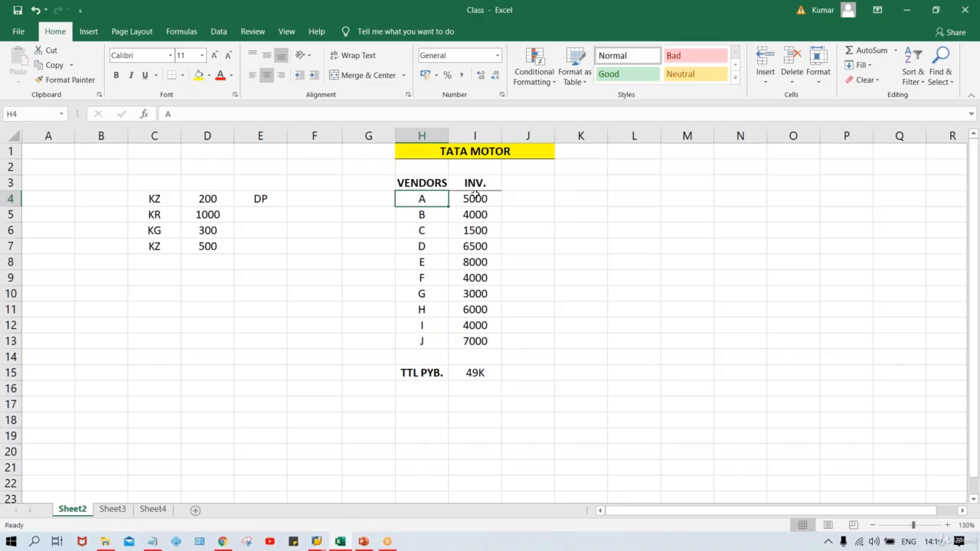
key(Right)
click(414, 215)
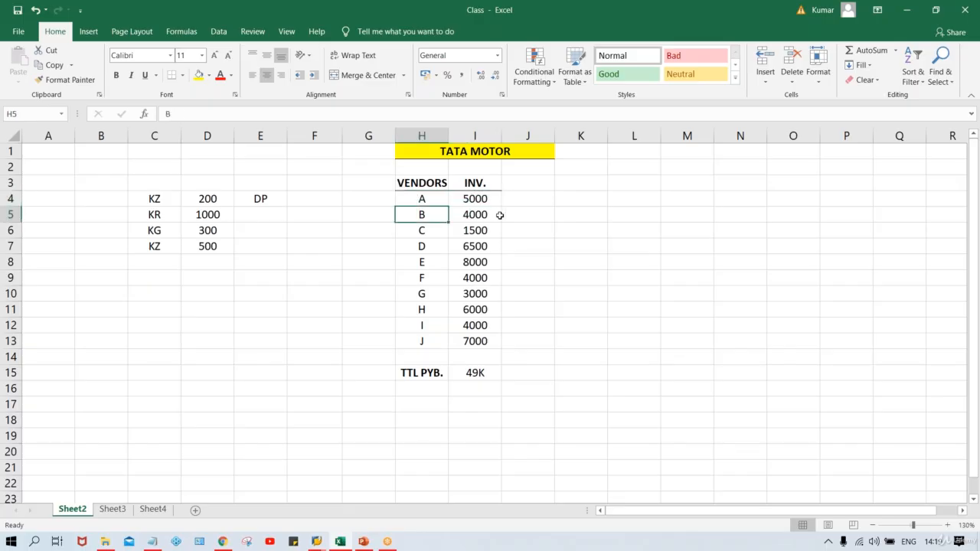
click(476, 215)
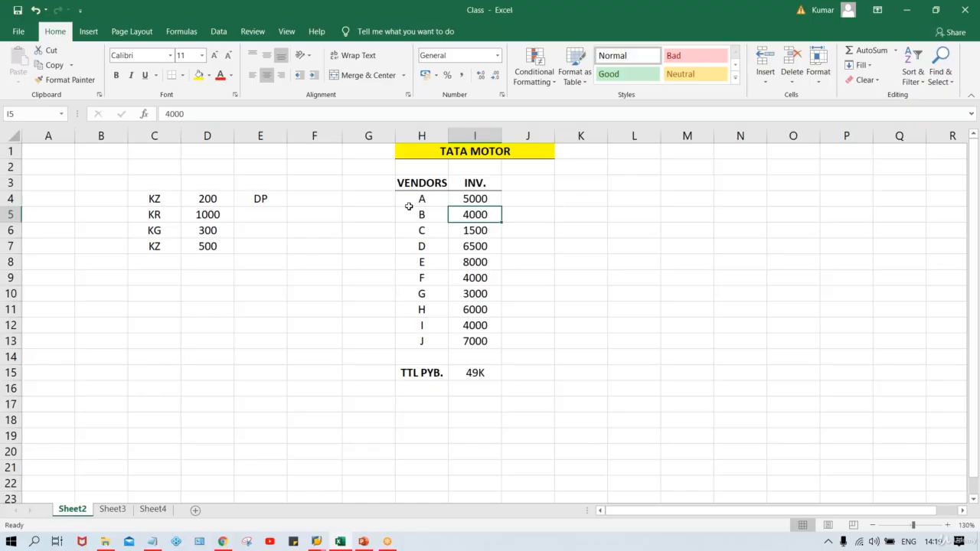
click(468, 198)
click(427, 215)
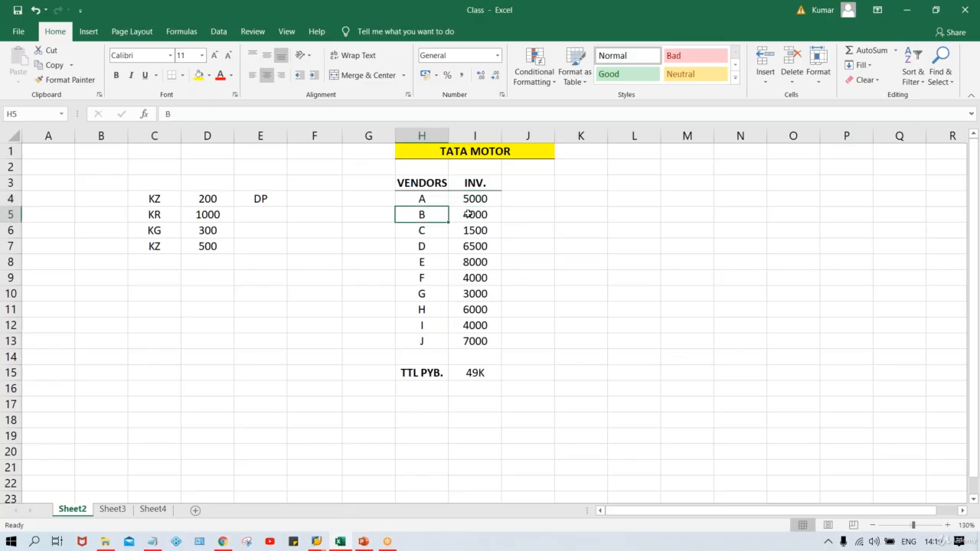
click(468, 214)
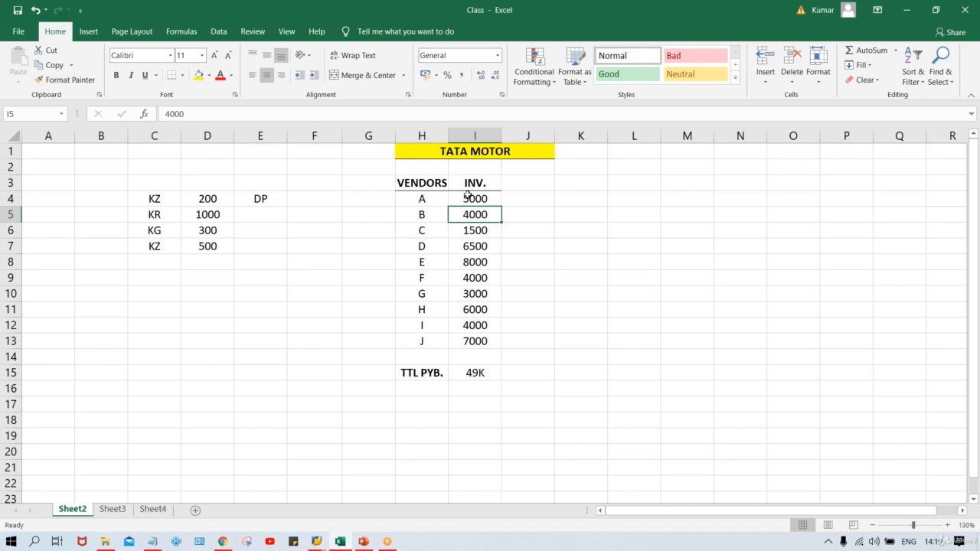
click(468, 197)
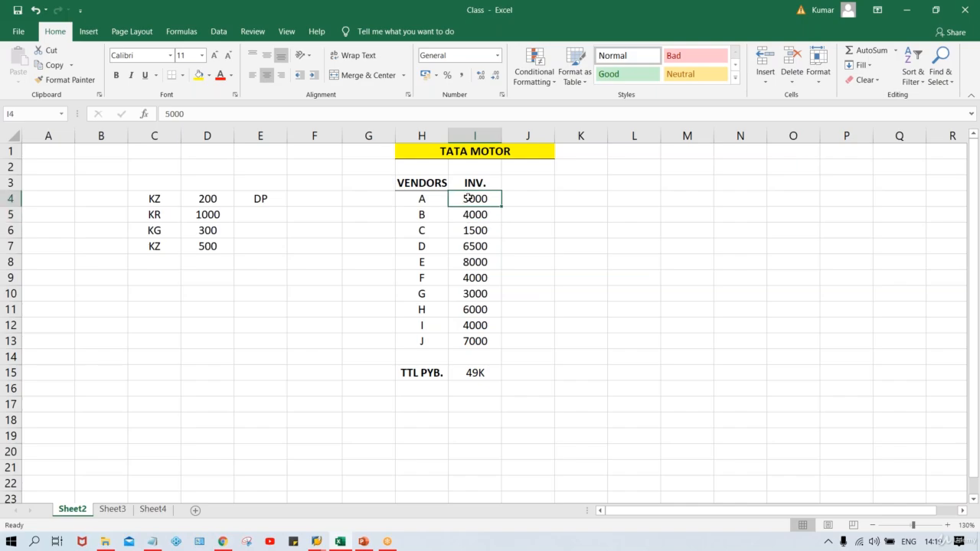
click(466, 371)
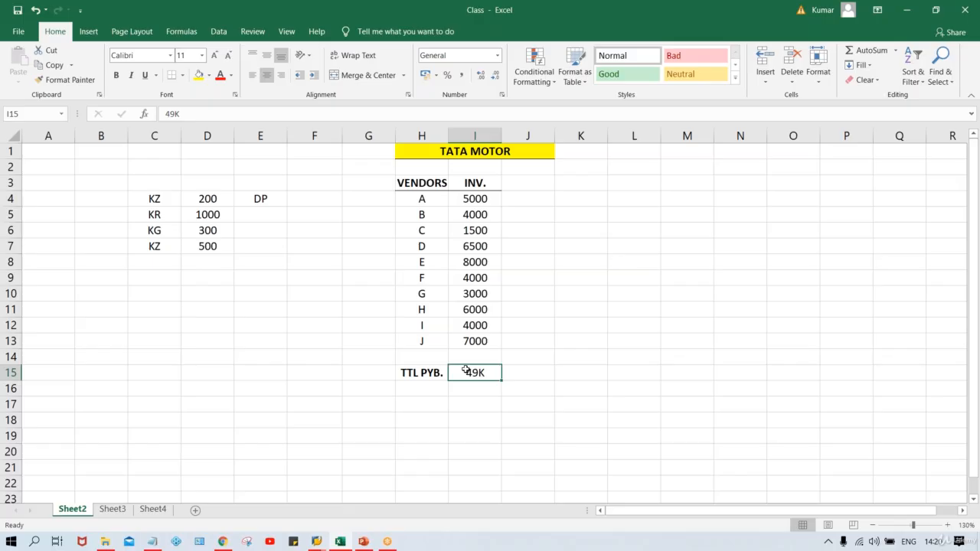
Enter 2000 in G4 beside vendor A and fill it down to G13 for all the vendors.
click(357, 182)
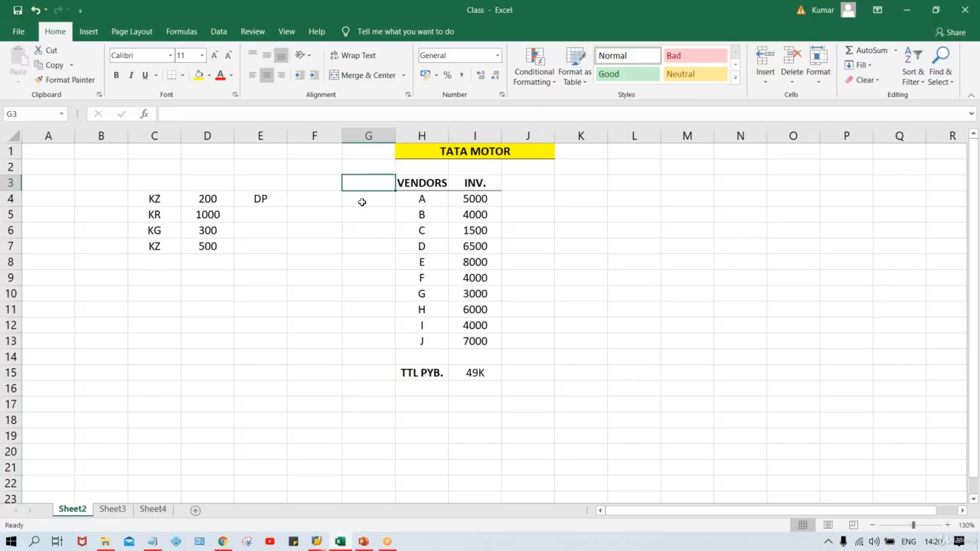
click(362, 200)
text(2000)
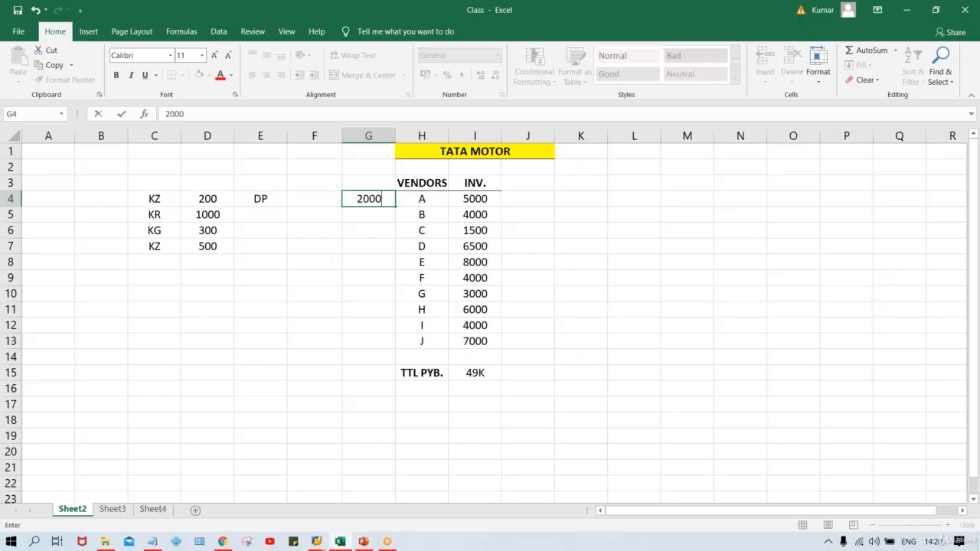
key(Return)
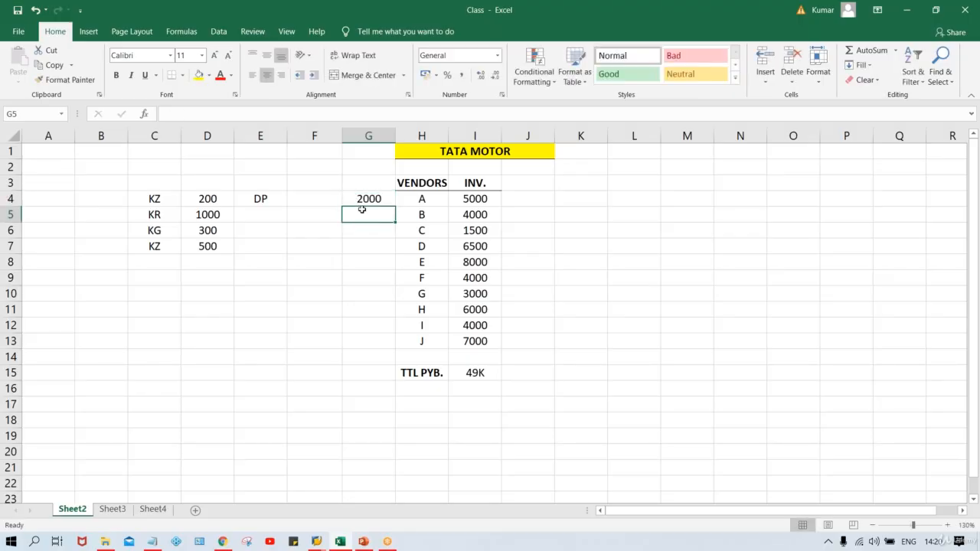
drag(360, 197, 368, 341)
key(ctrl+d)
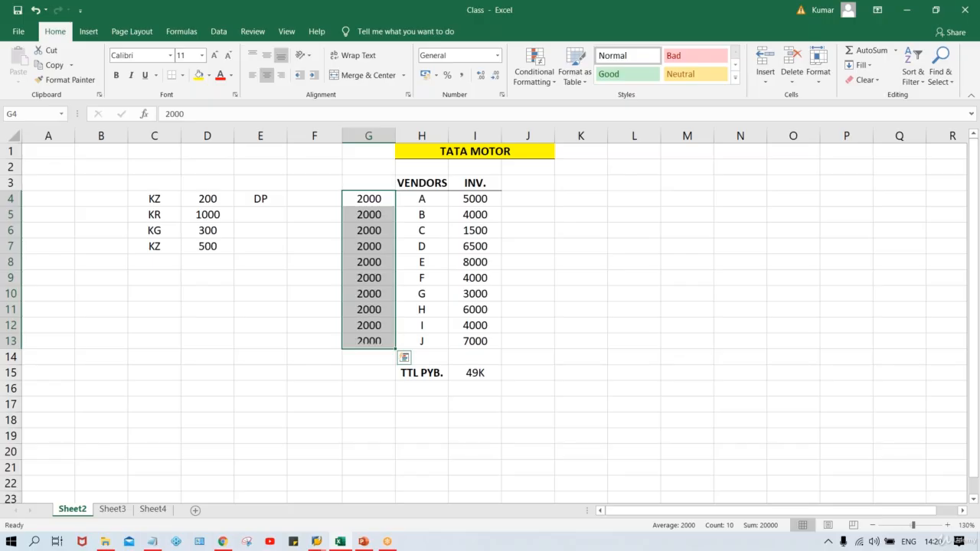
Compare the first amounts in column G with vendor A and its invoice amount in row 4.
click(368, 201)
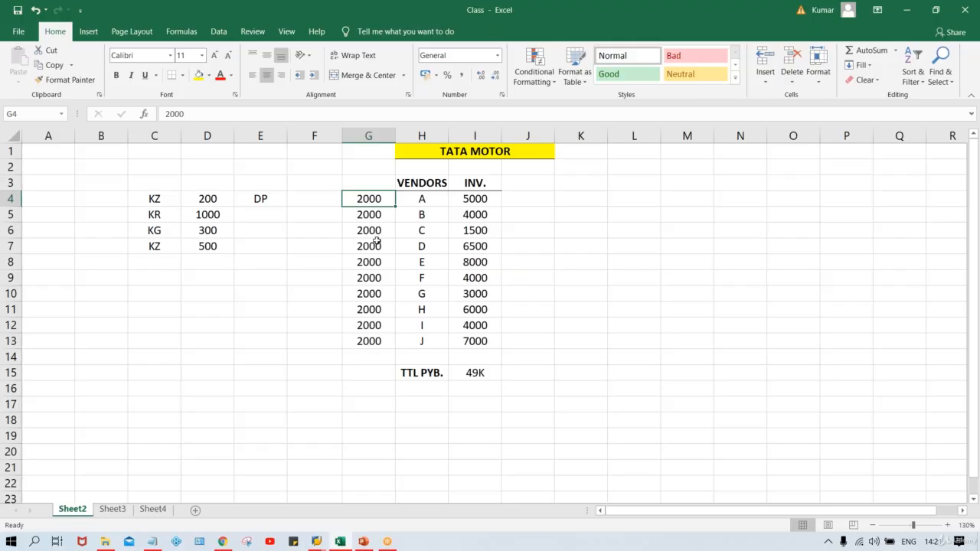
click(356, 231)
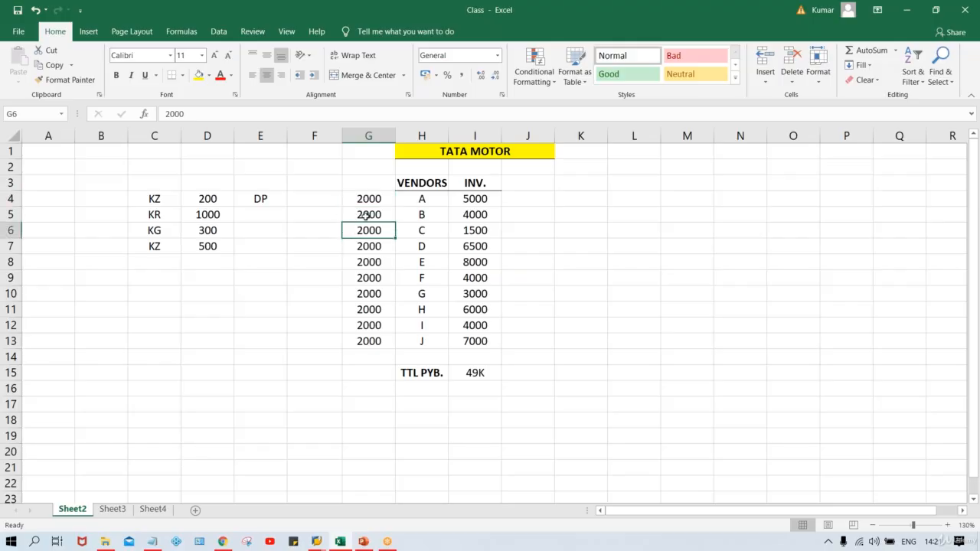
click(366, 216)
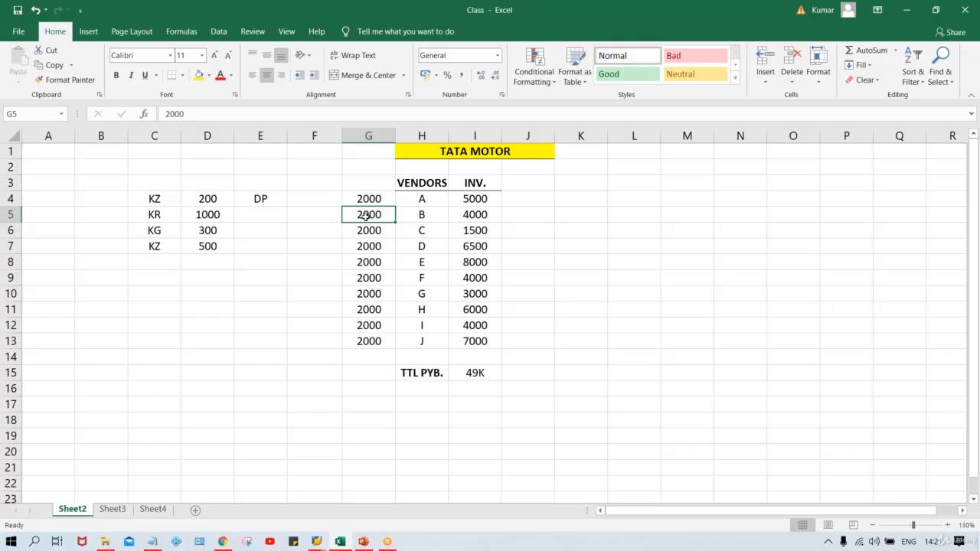
click(465, 200)
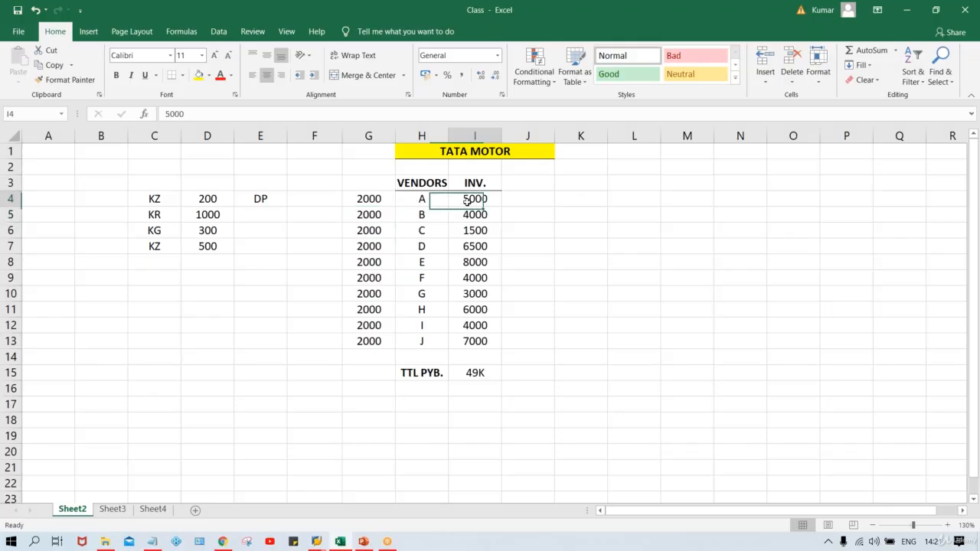
click(413, 201)
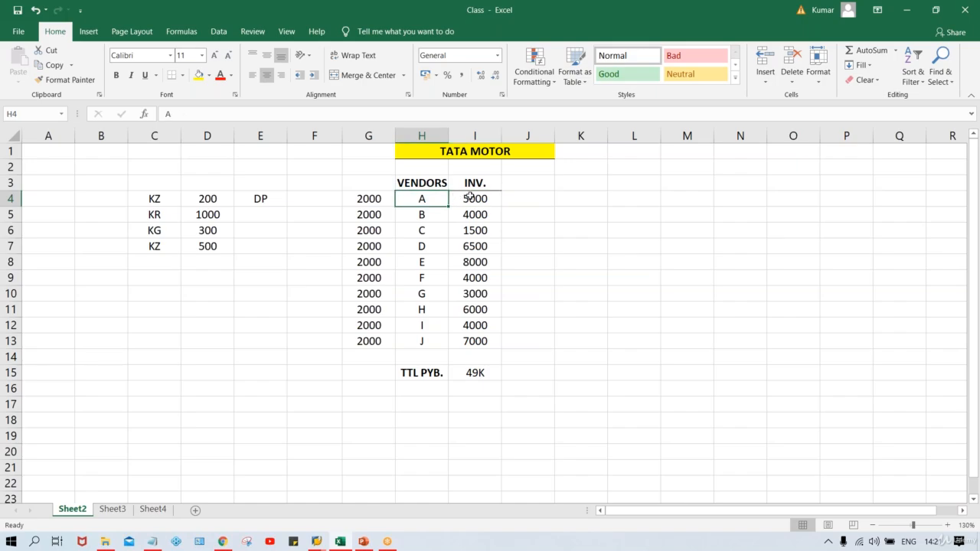
click(471, 196)
click(420, 200)
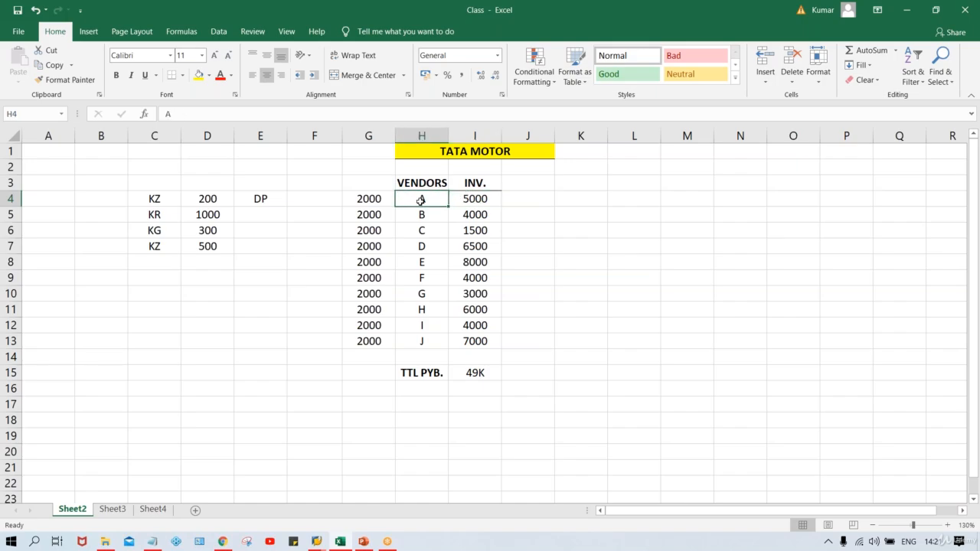
click(364, 197)
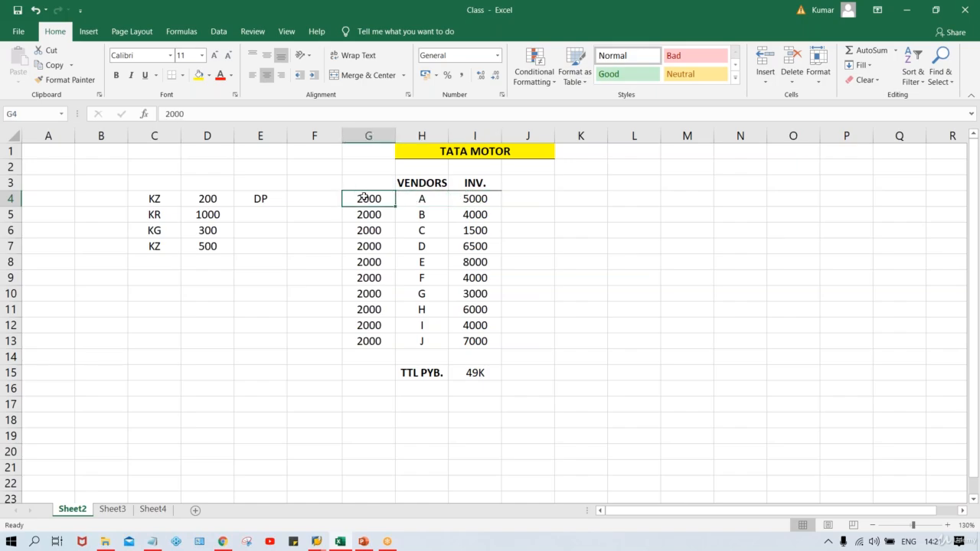
Compare vendor B's amounts in row 5 and review all the invoice amounts in I4:I13 against vendor A.
click(473, 212)
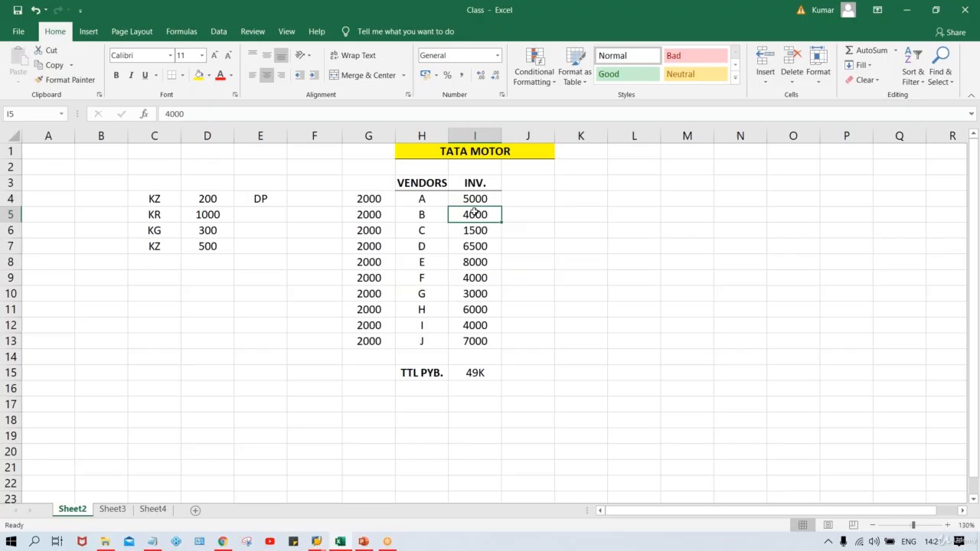
click(427, 217)
click(368, 216)
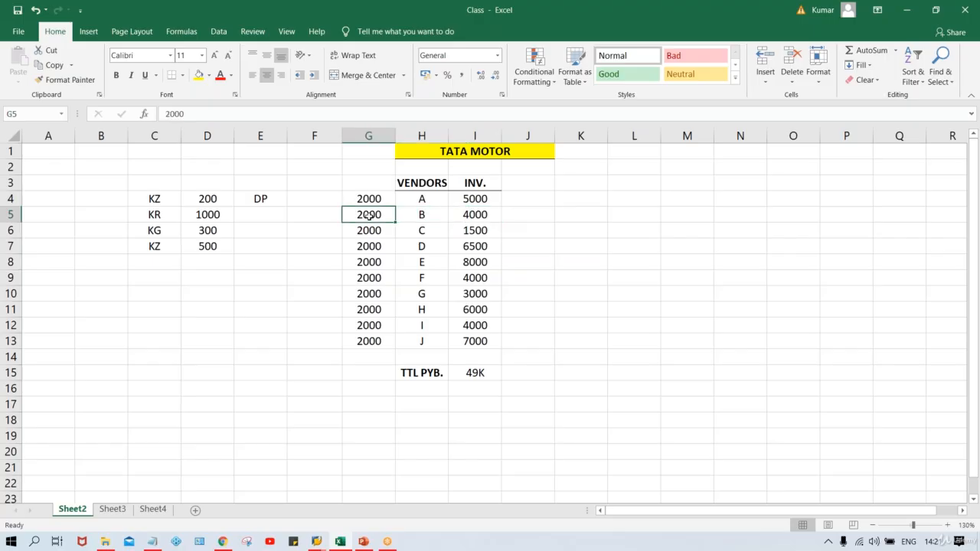
click(471, 202)
drag(473, 221, 475, 340)
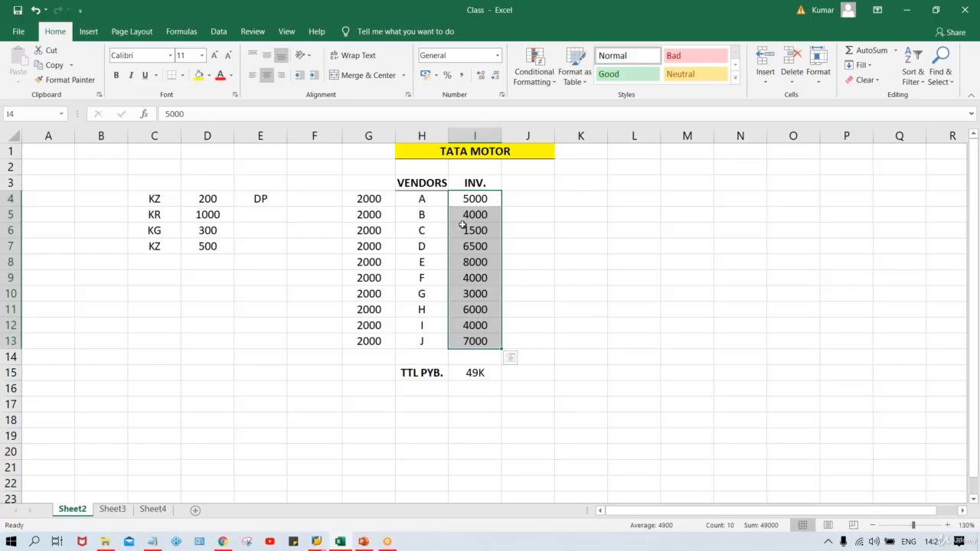
click(429, 199)
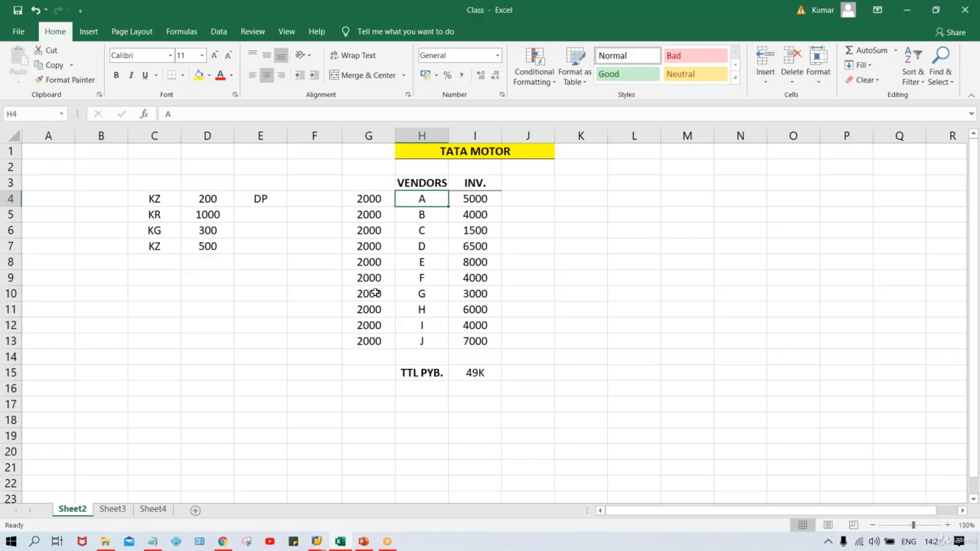
Enter 49K in G15 beside TTL PYB. as the total under the 2000 amounts.
click(359, 373)
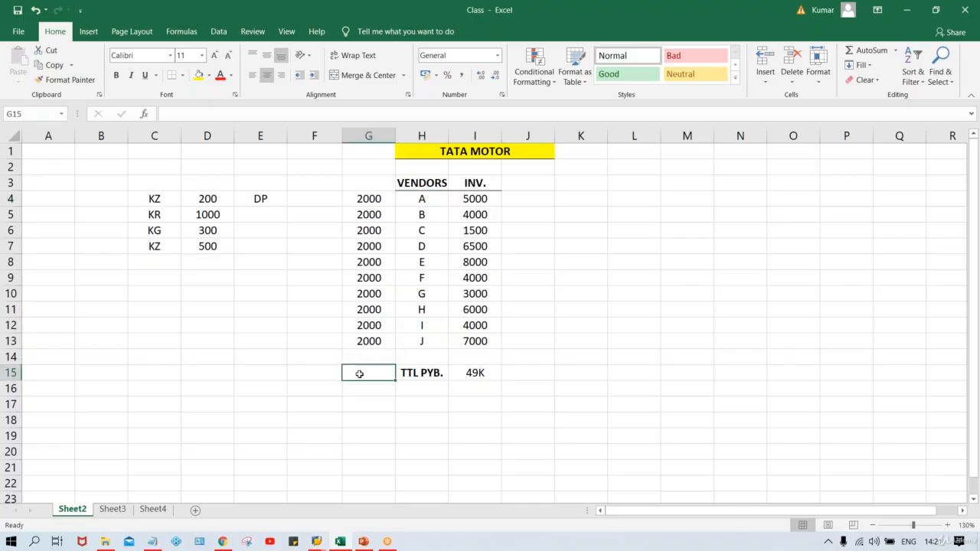
text(49K)
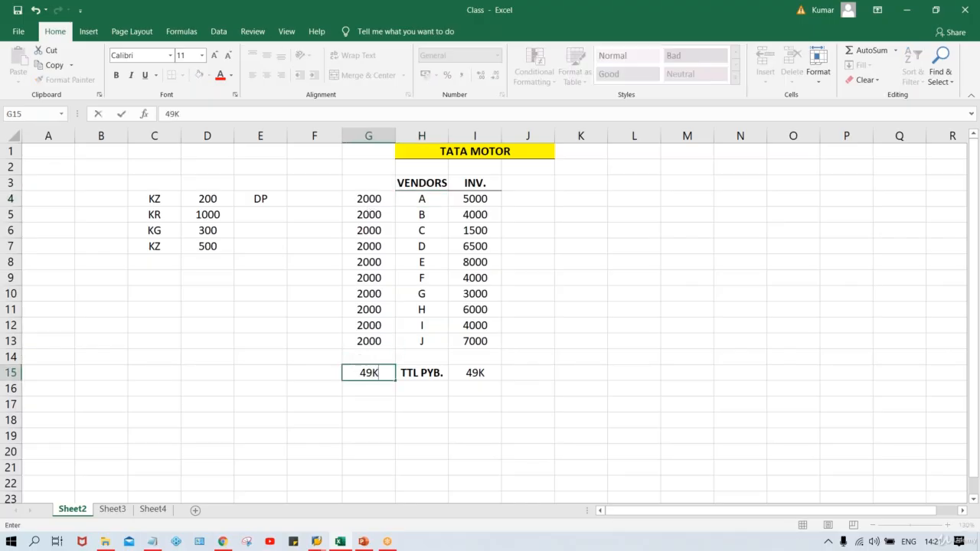
key(Return)
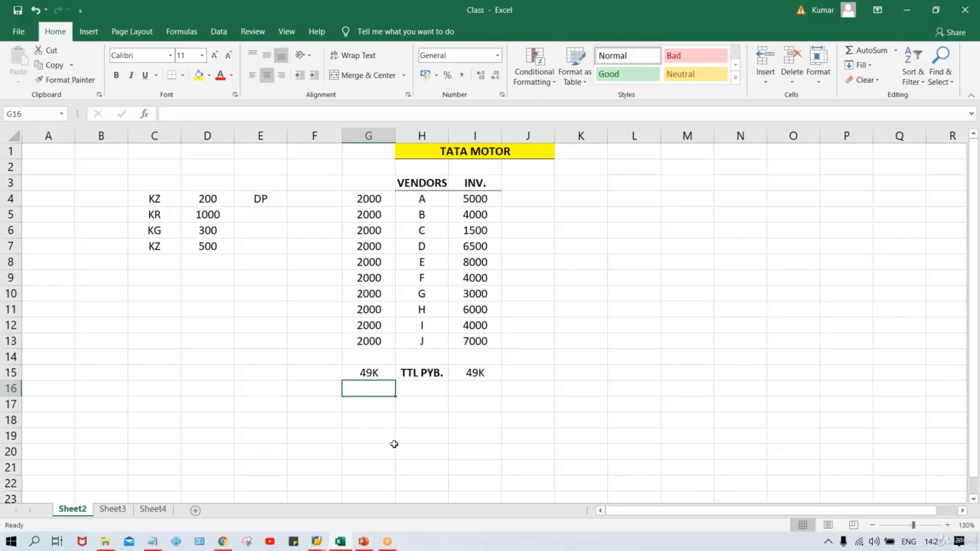
click(360, 373)
click(361, 343)
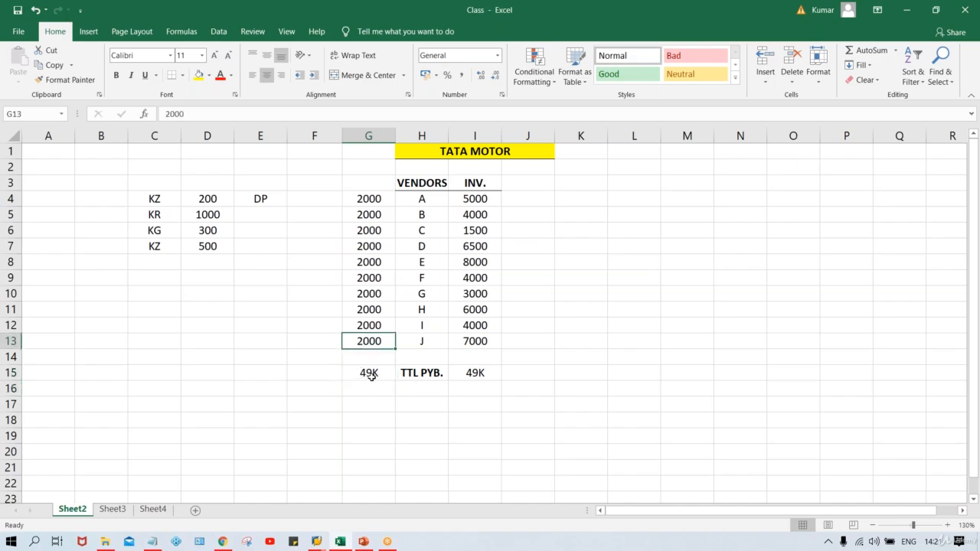
click(370, 374)
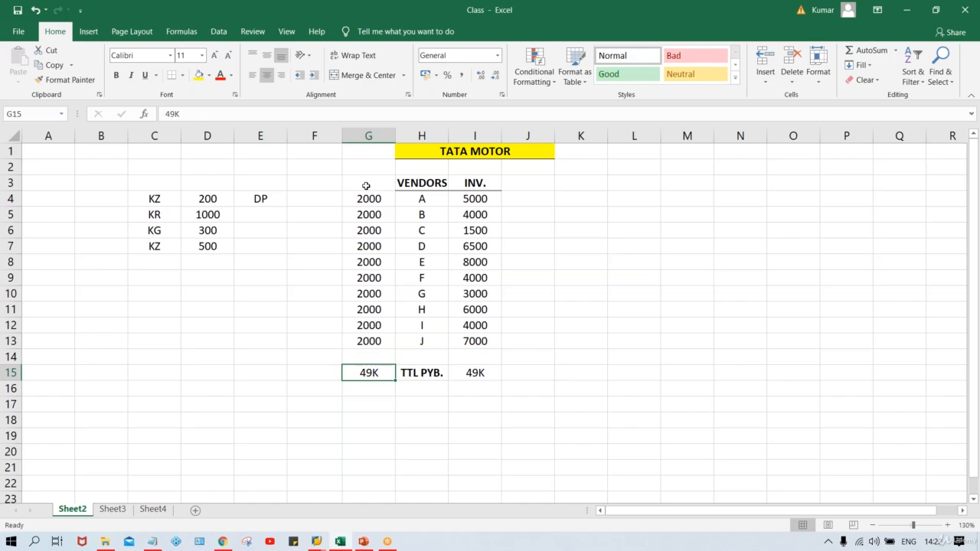
Add the bold header RECN. in G3 above the 2000 amounts.
key(Up)
key(Up)
key(Up)
key(Up)
key(Up)
key(Up)
key(Up)
key(Up)
key(Up)
key(Up)
key(Up)
key(Up)
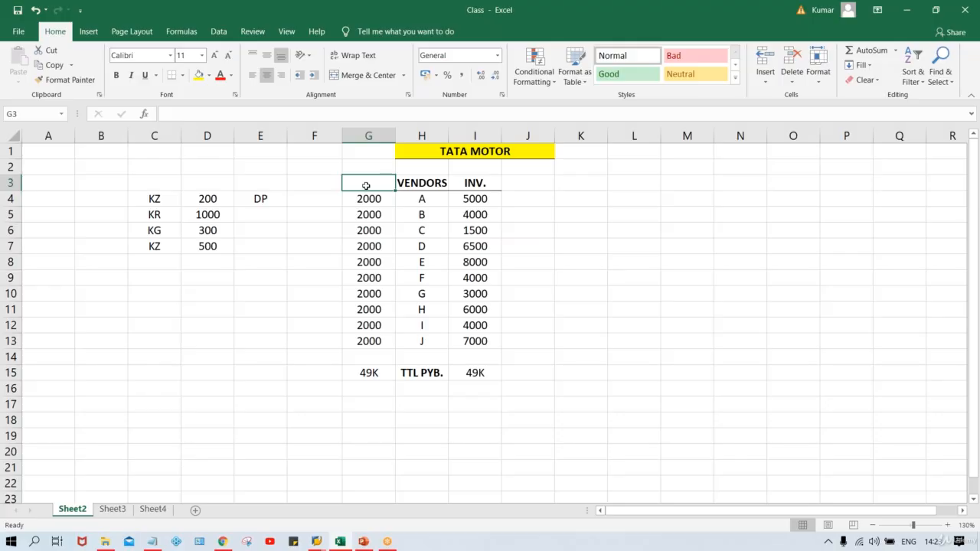
text(RE)
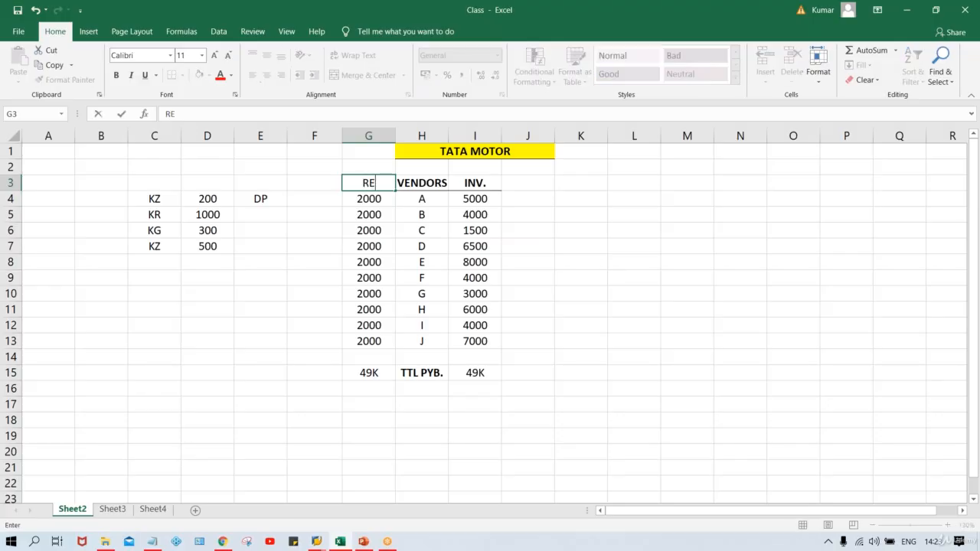
text(CN.)
key(Return)
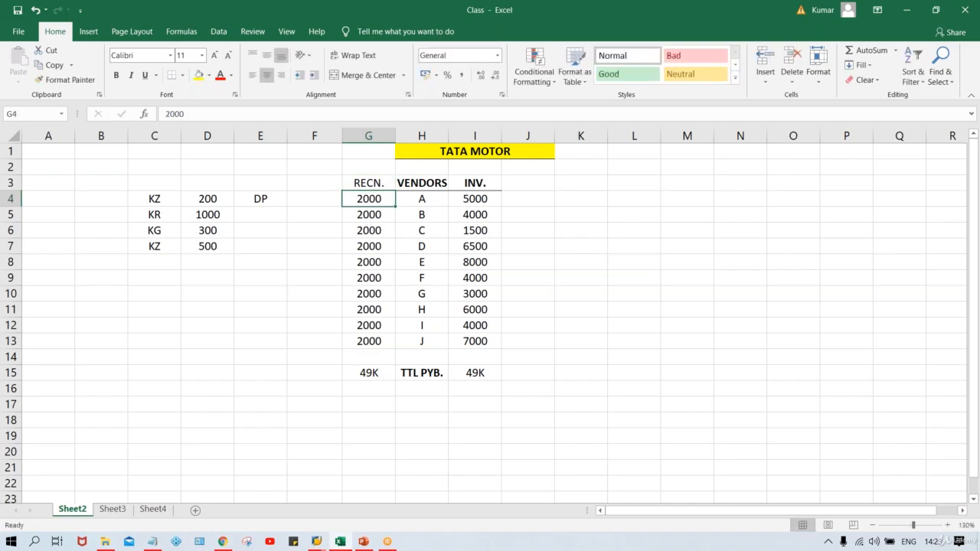
key(Up)
key(ctrl+b)
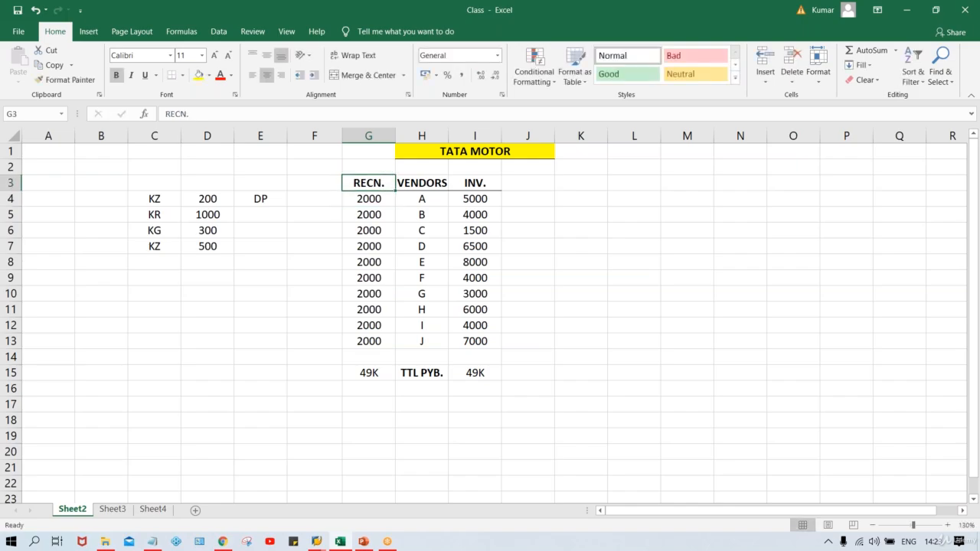
click(372, 416)
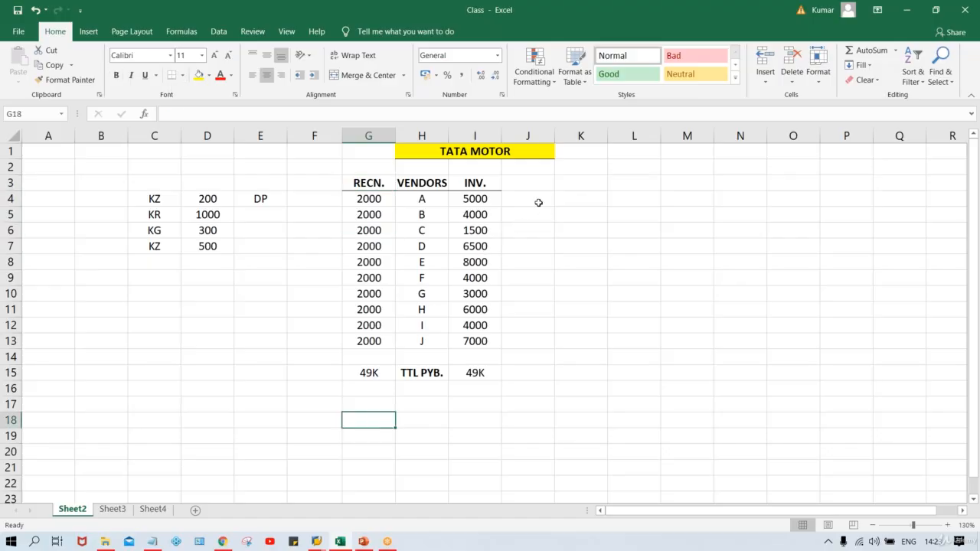
Add the bold header DP. in J3 beside the INV. header.
click(537, 181)
text(DP.)
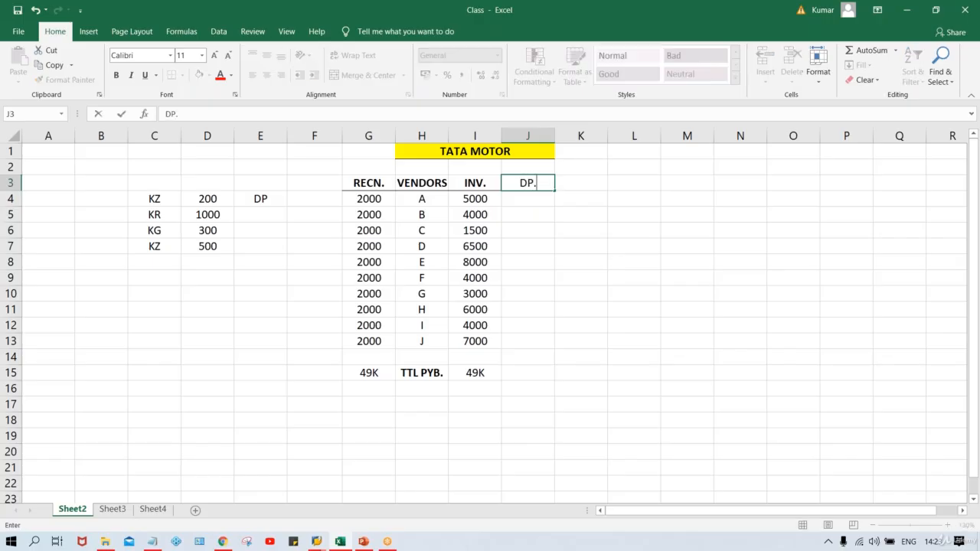
key(Return)
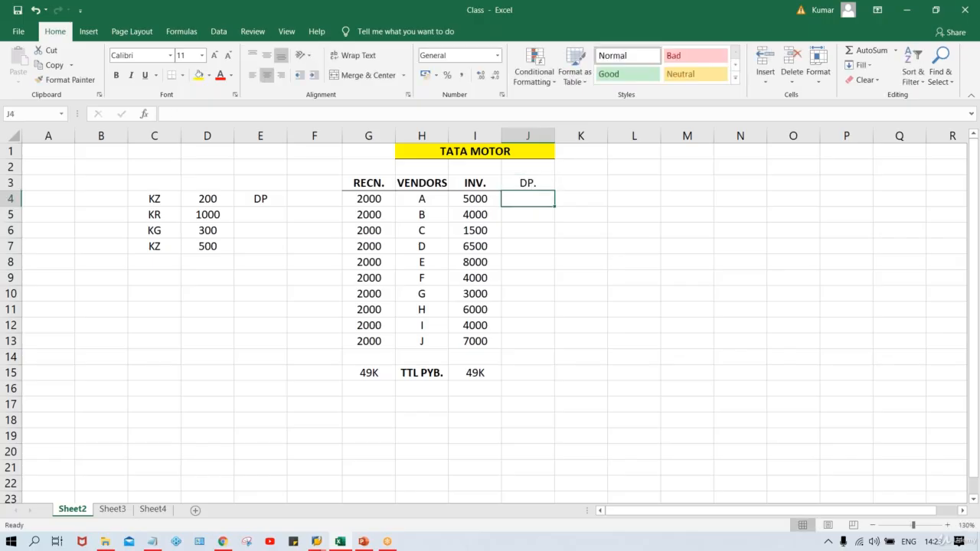
key(Up)
key(Up)
click(527, 183)
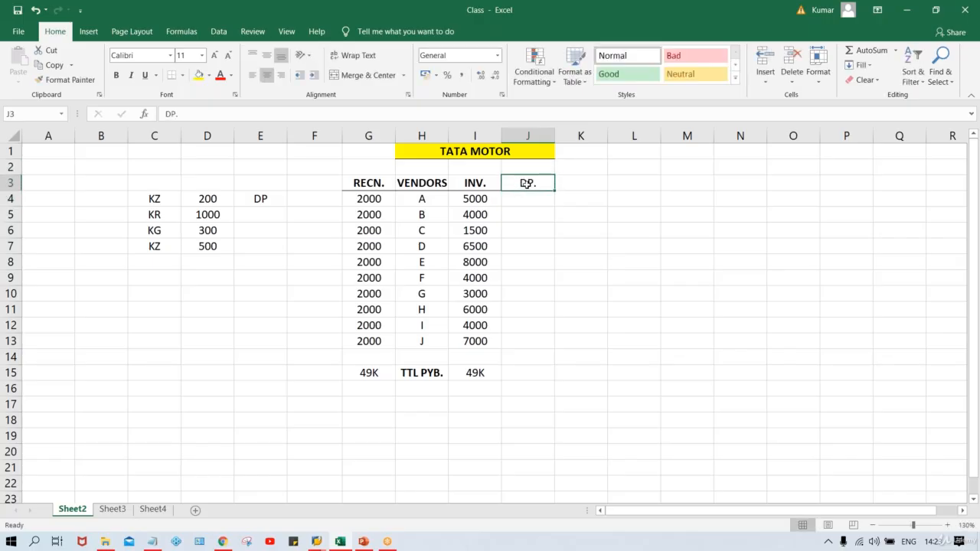
key(ctrl+b)
Enter down payments of 2000 for vendor A in J4 and 1000 for vendor B in J5.
click(528, 200)
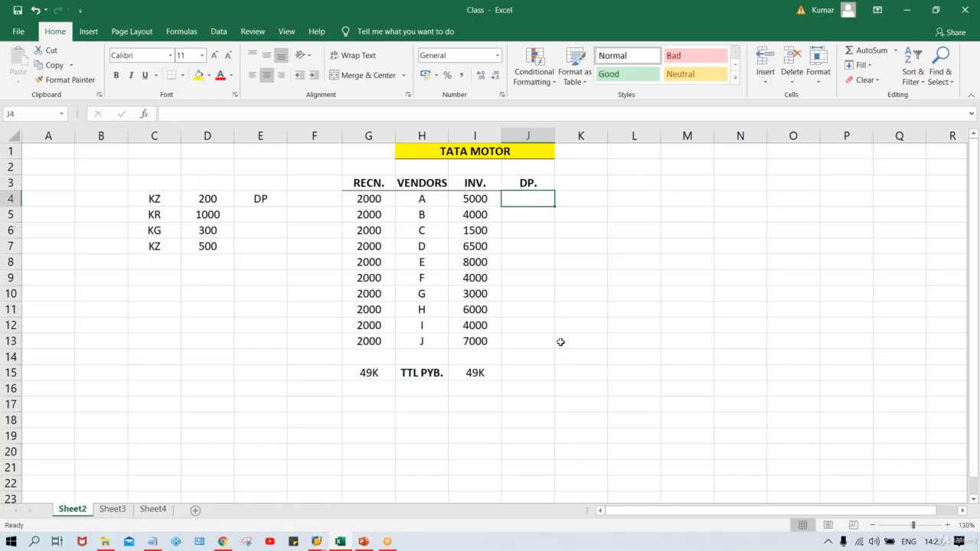
text(2000)
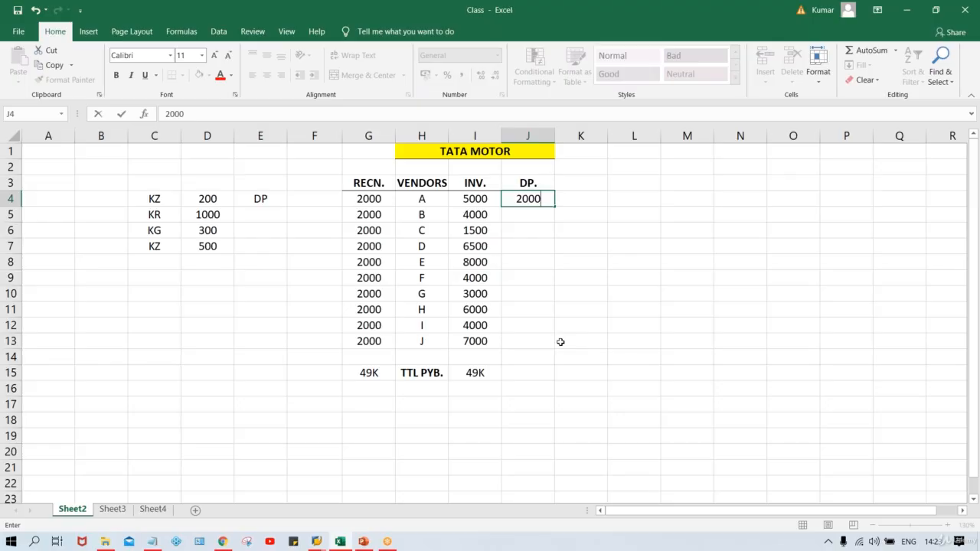
key(Return)
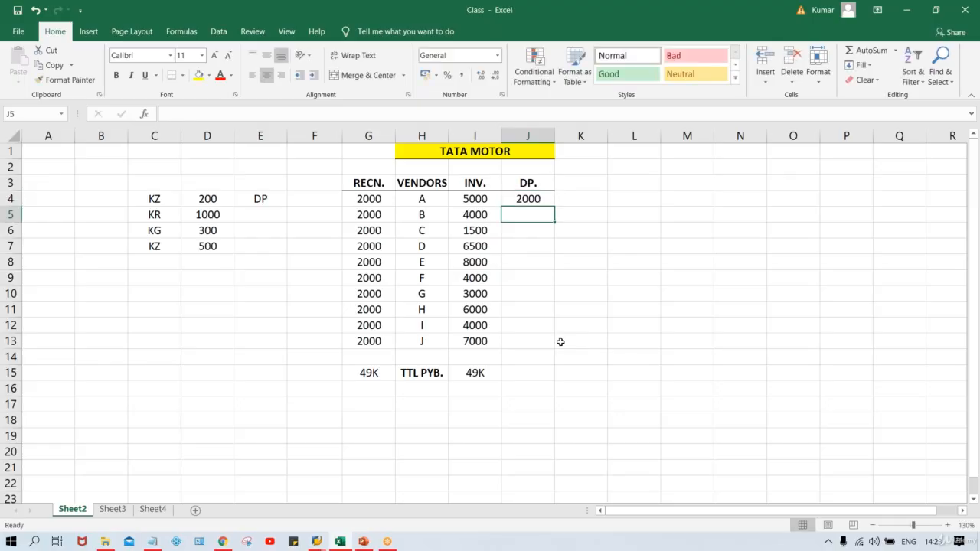
text(1000)
key(Up)
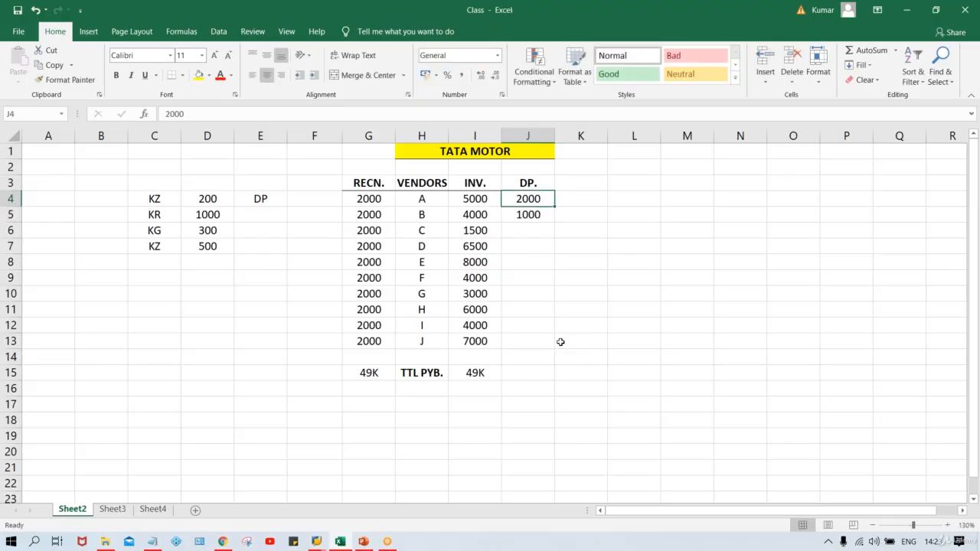
Enter down payments of 1500 for vendor D in J7 and 2500 for vendor E in J8.
key(Down)
key(Down)
key(Down)
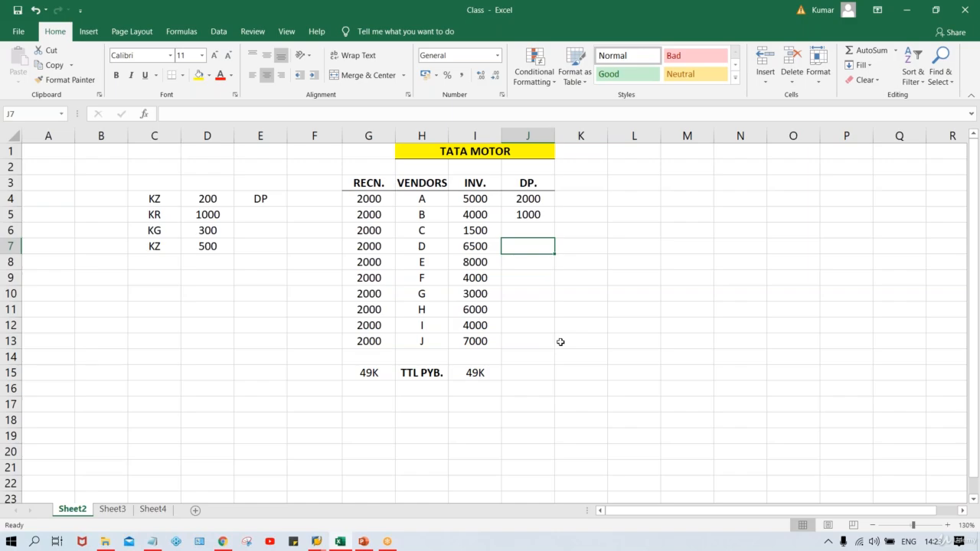
text(1500)
key(Return)
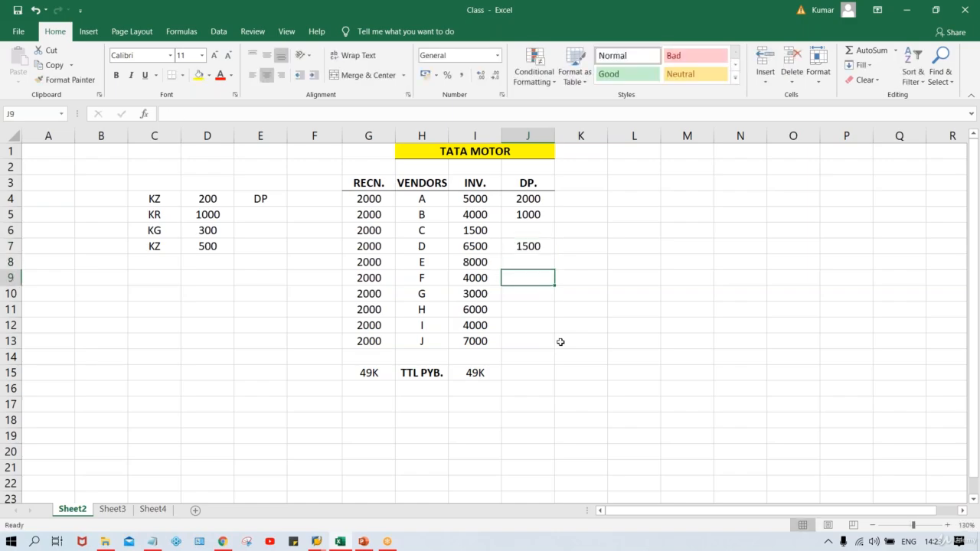
key(Up)
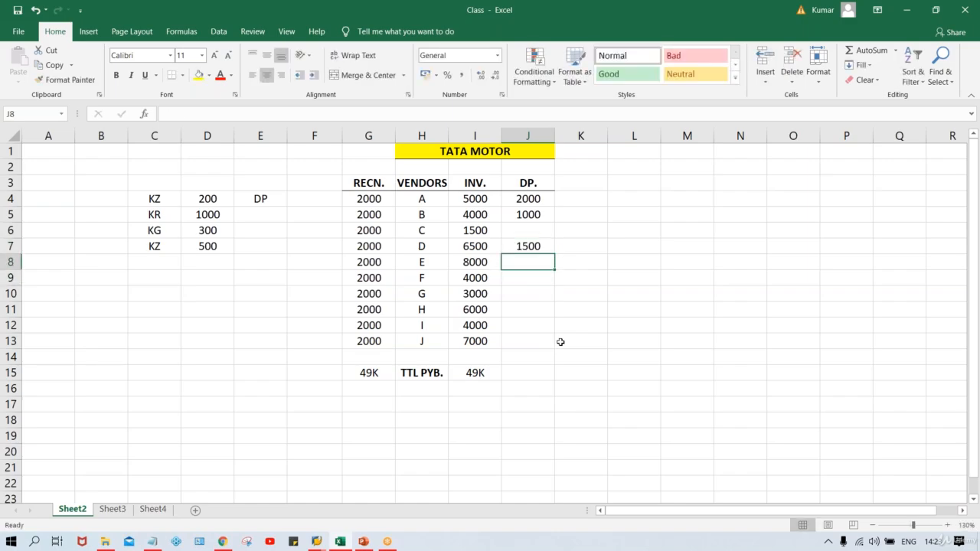
text(25000)
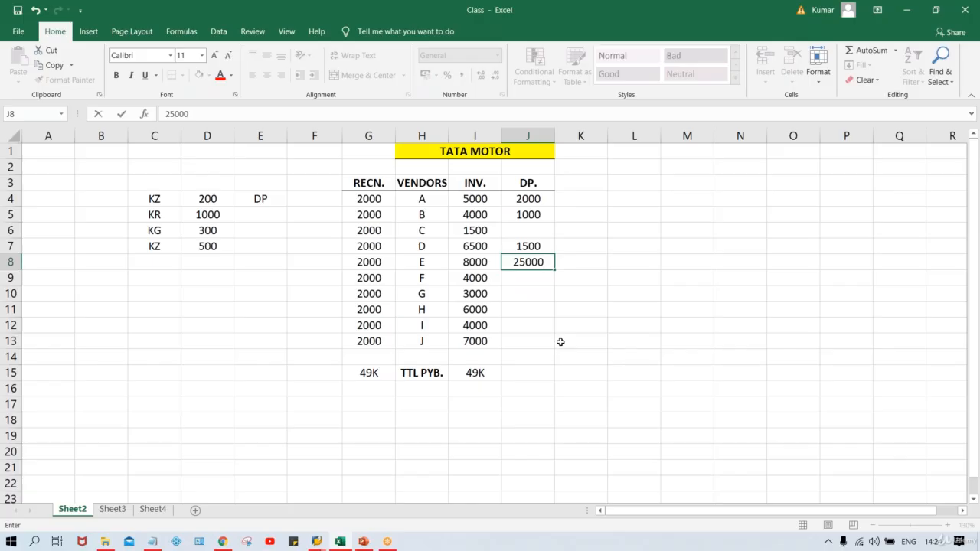
key(Return)
Enter down payments of 2000 for vendor H in J11 and 3000 for vendor J in J13.
key(Down)
key(Down)
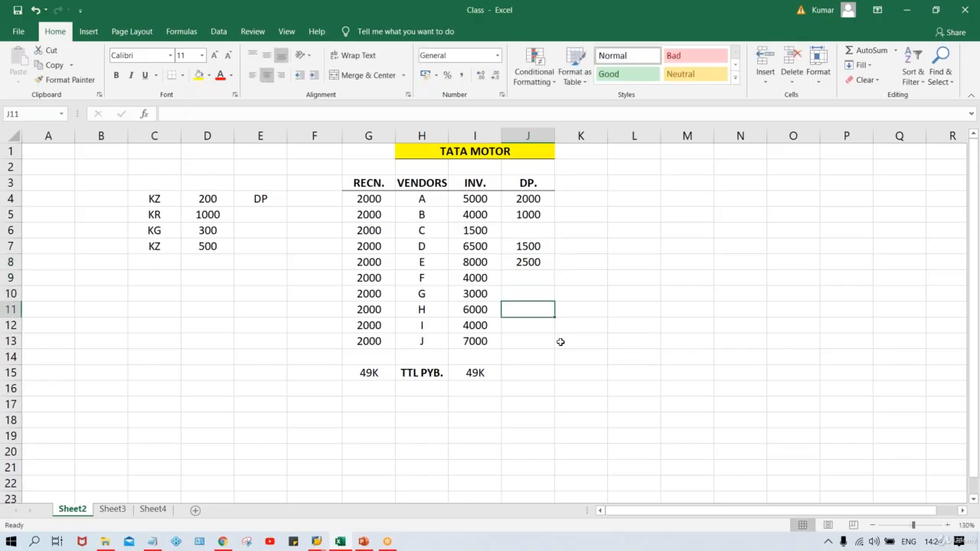
text(2000)
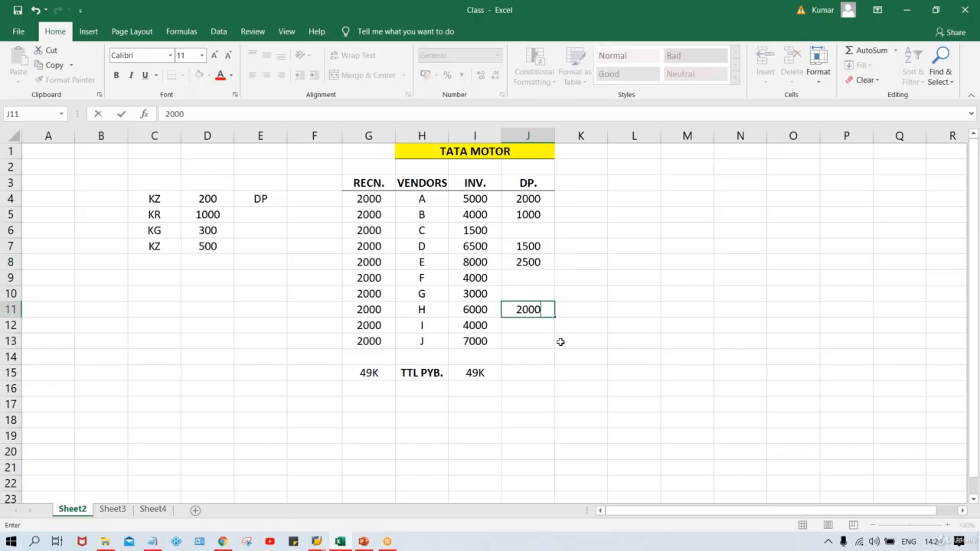
key(Return)
key(Down)
text(3000)
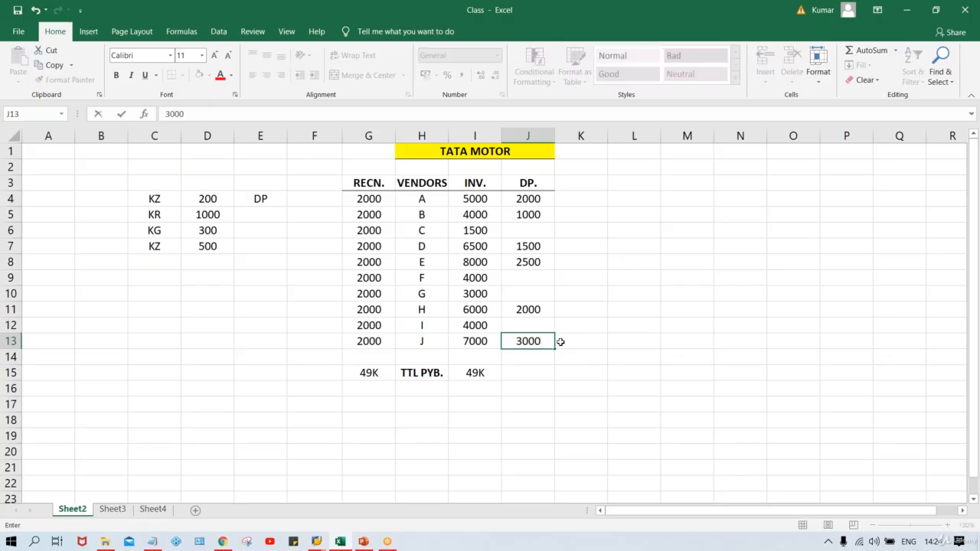
key(Return)
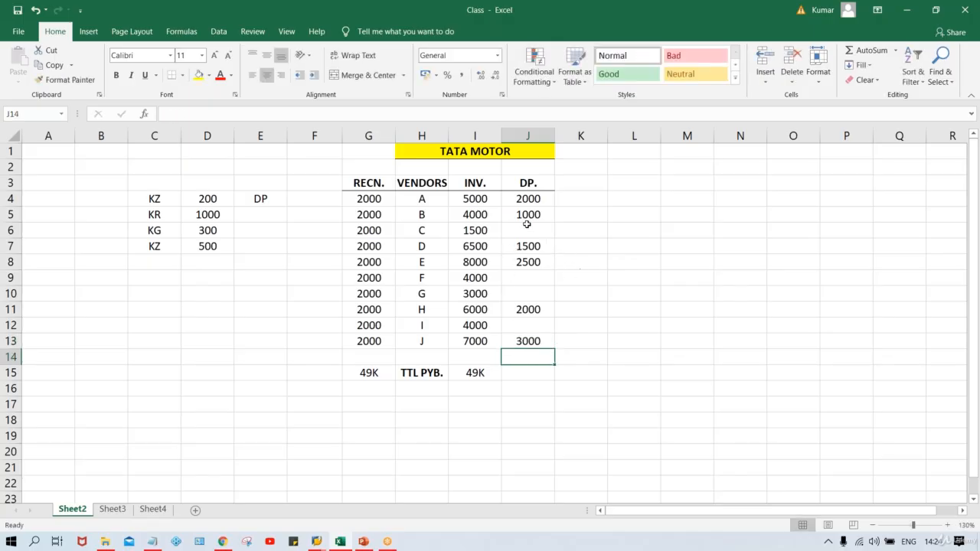
Sum the down payments in J4:J13 by selecting them and compare with the invoice amounts and total payable in column I.
click(485, 200)
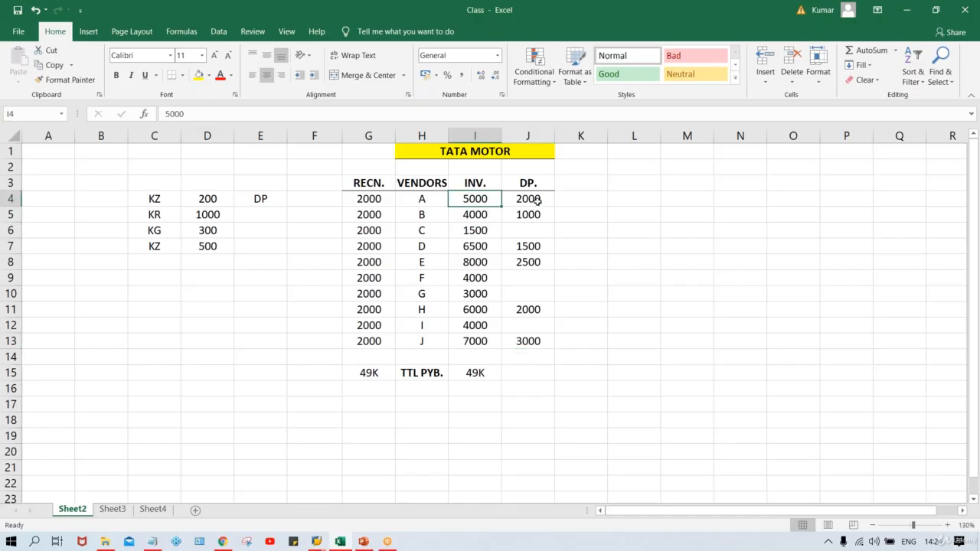
drag(539, 200, 538, 340)
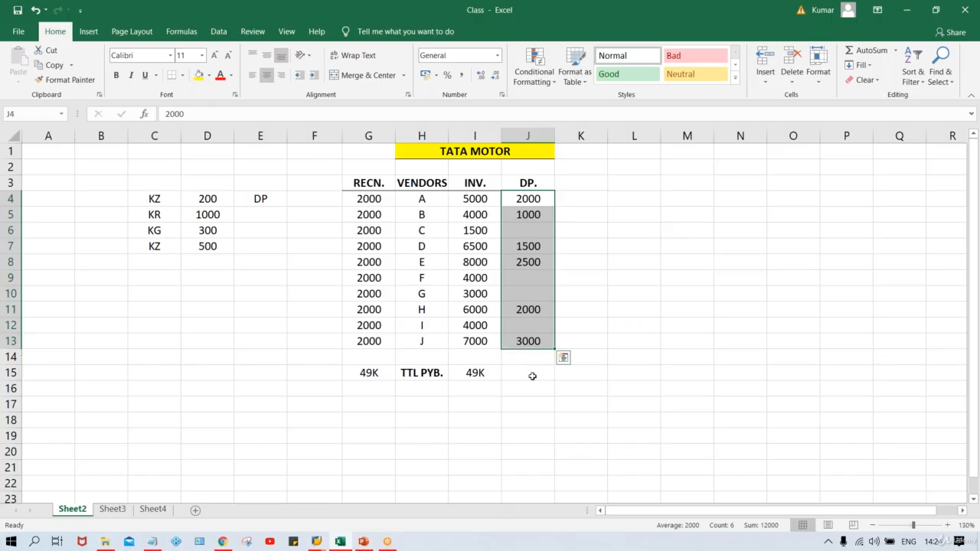
click(532, 374)
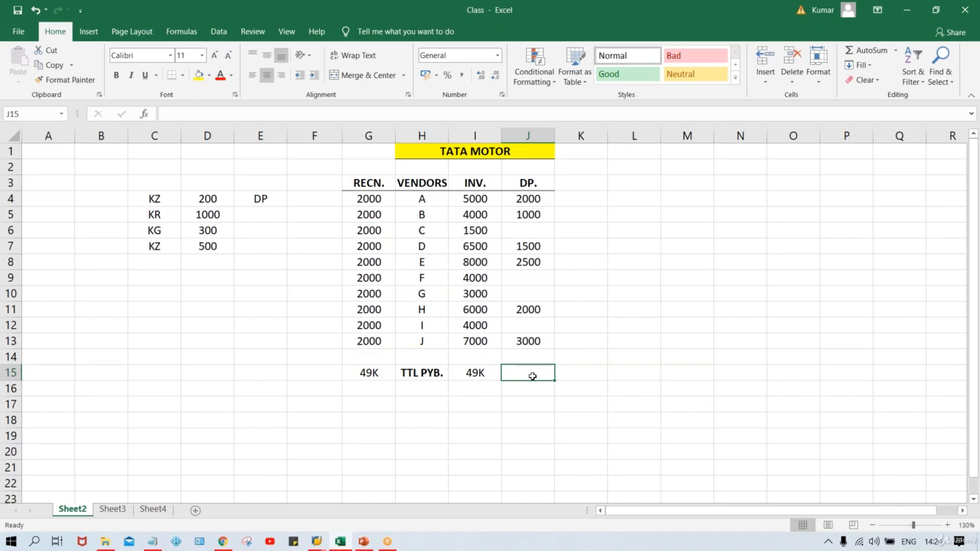
click(474, 383)
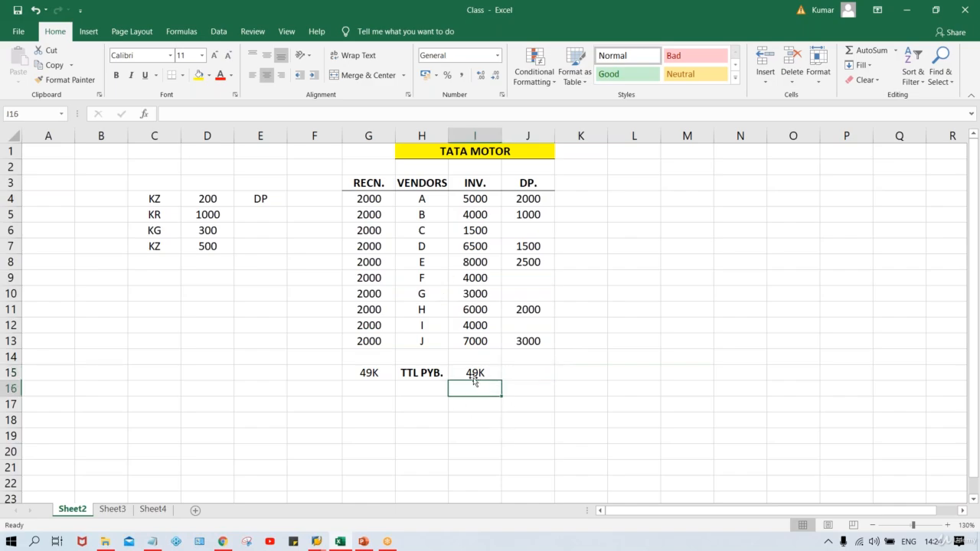
click(472, 372)
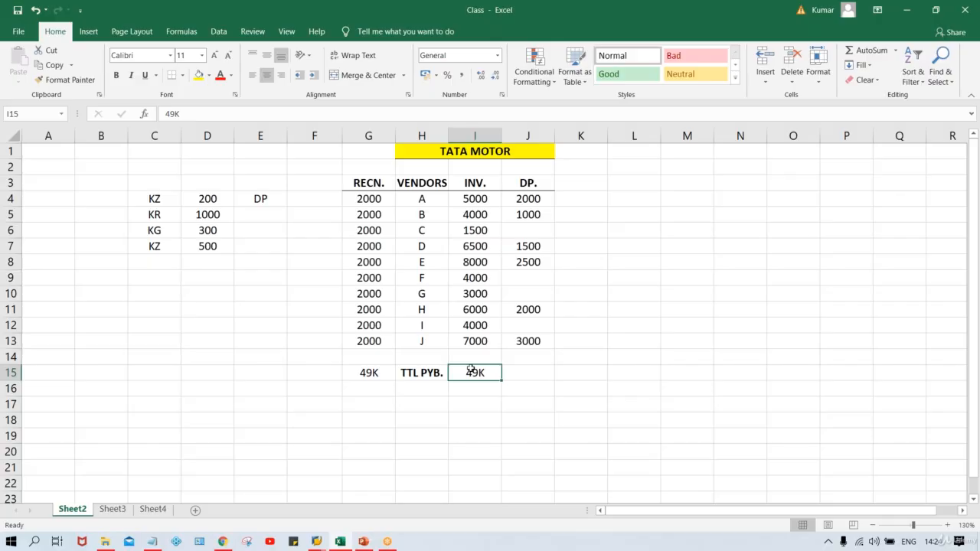
drag(477, 201, 474, 341)
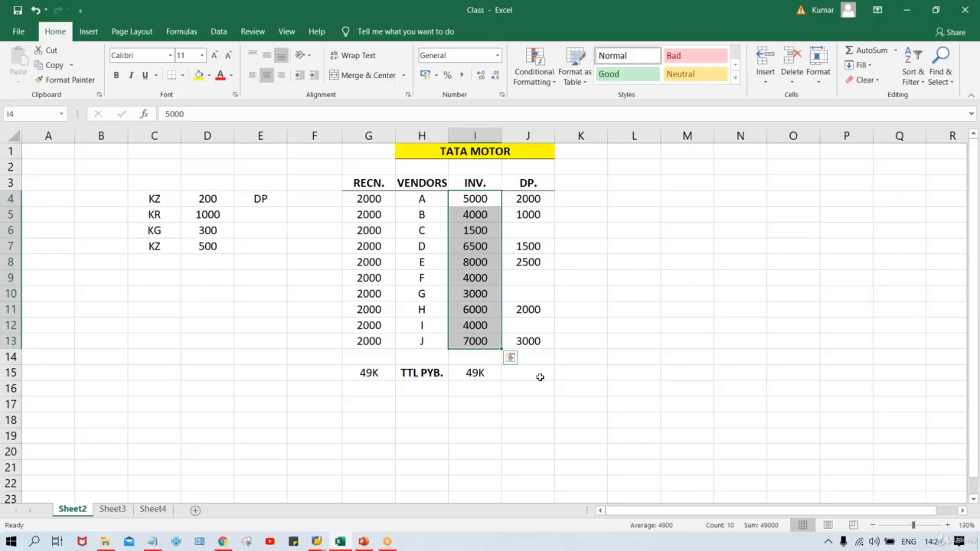
Total the down payments in J4:J13 and enter 12K in J15 of the TTL PYB. row.
drag(526, 200, 528, 342)
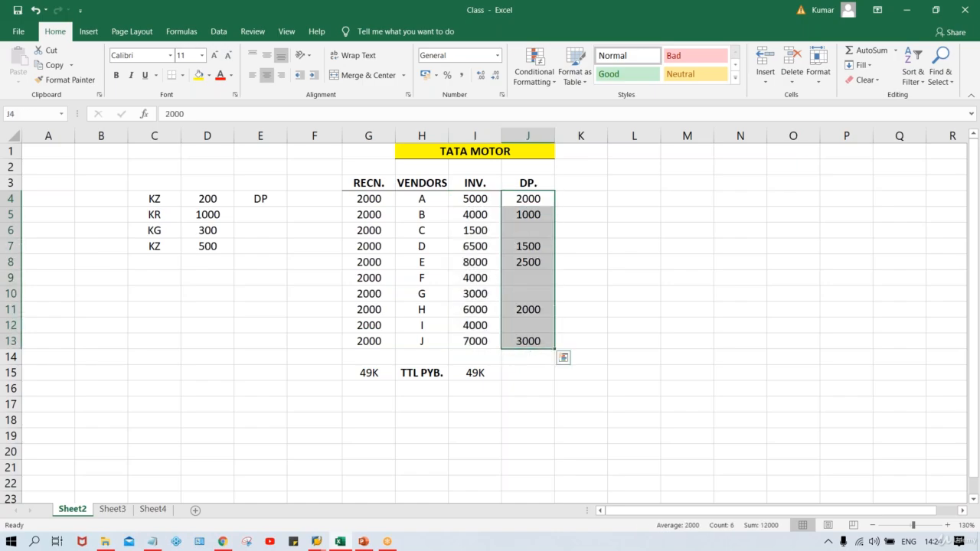
click(519, 368)
key(F2)
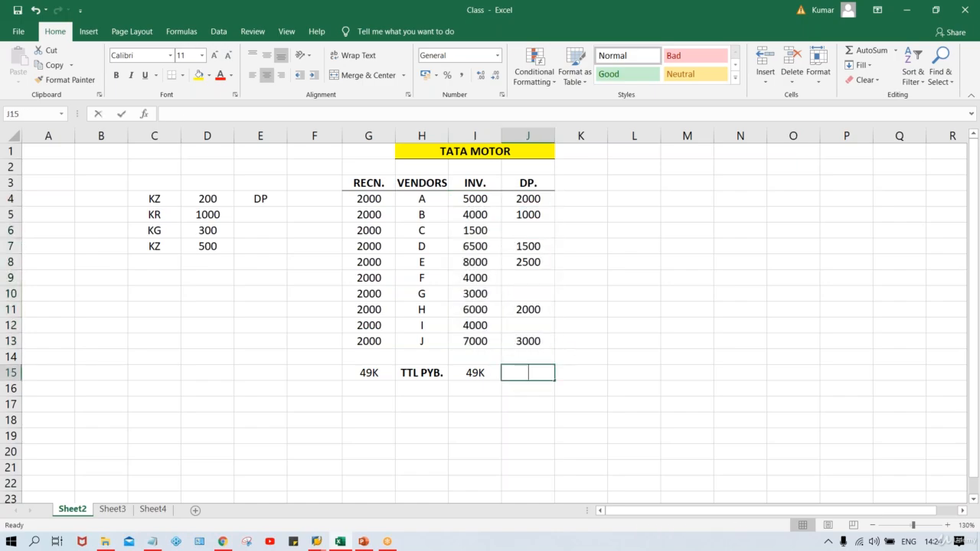
text(12K)
key(Return)
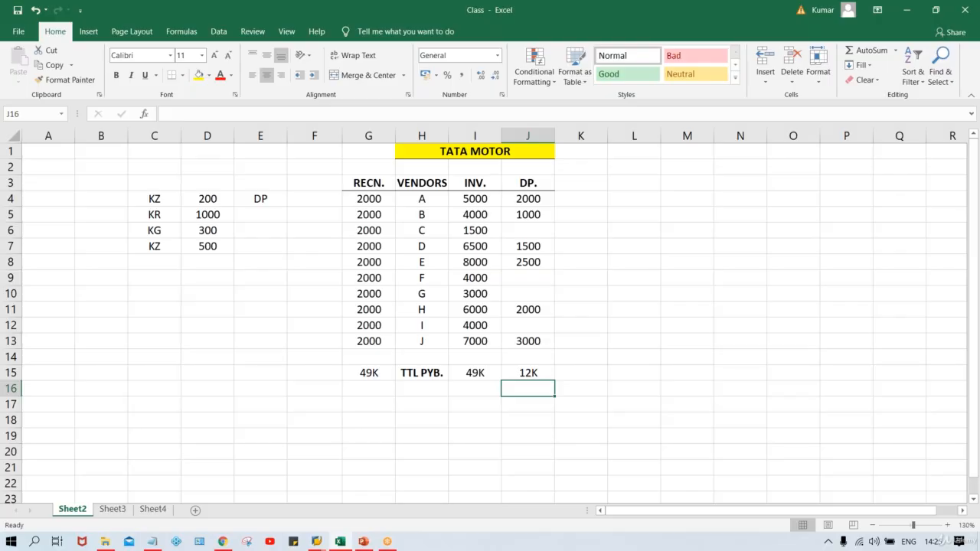
Enter the net payable after down payments as 37K in K15, beside the invoice and down payment totals.
click(540, 371)
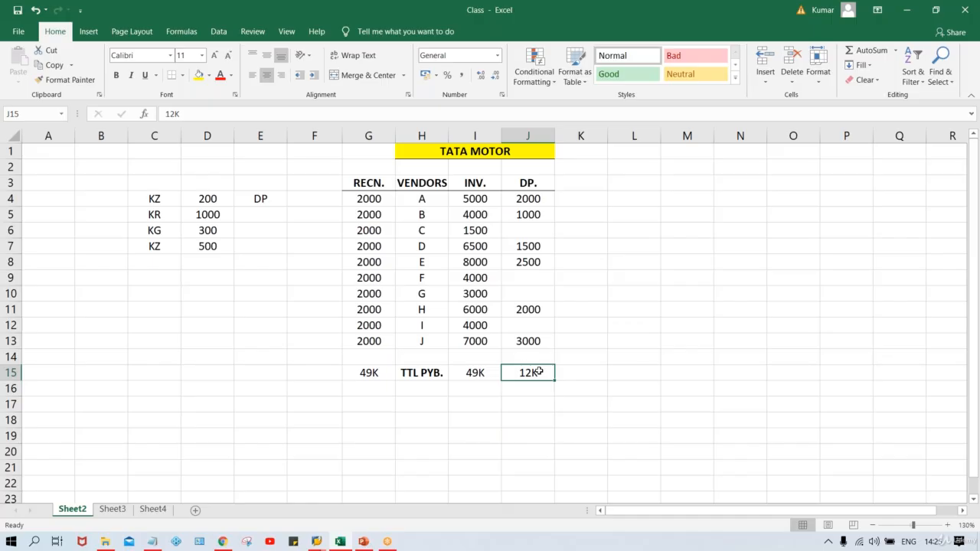
click(481, 372)
click(539, 372)
click(598, 372)
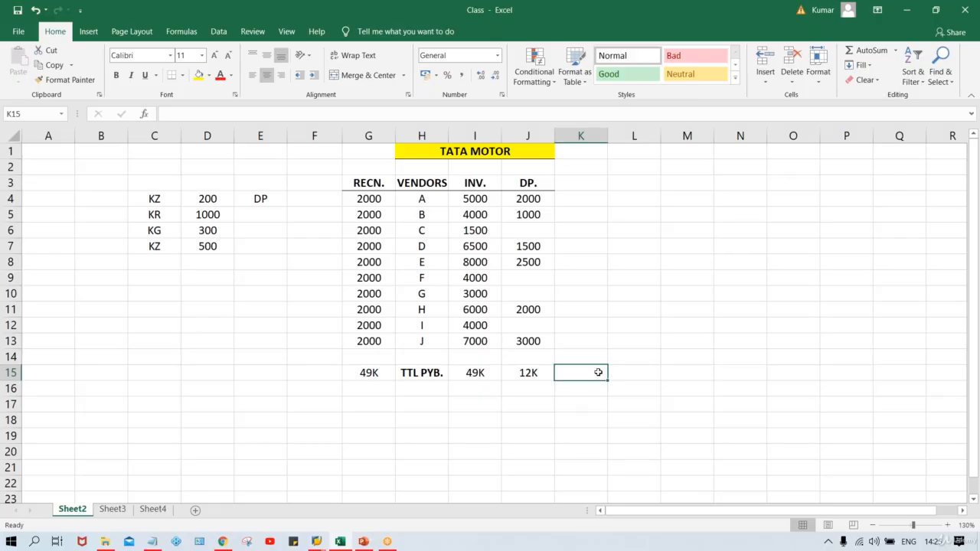
text(37K)
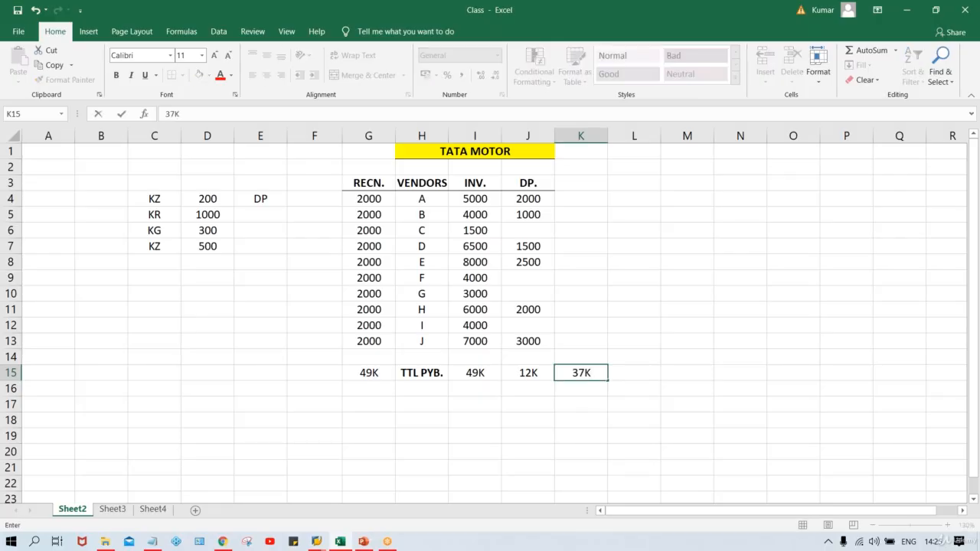
key(Return)
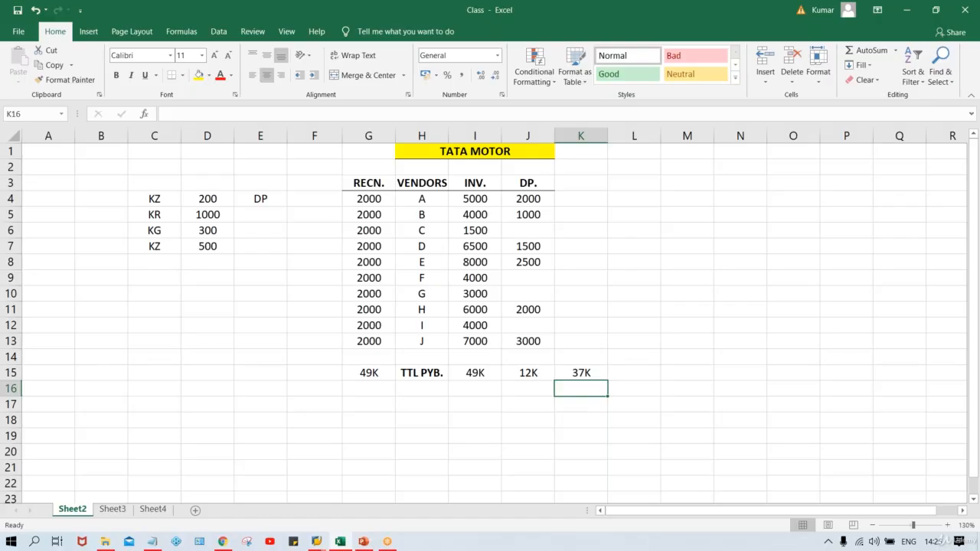
Label the totals in row 16 with LIAB. under the invoice total and ASSETS under the down payment total.
click(479, 385)
text(LIAB)
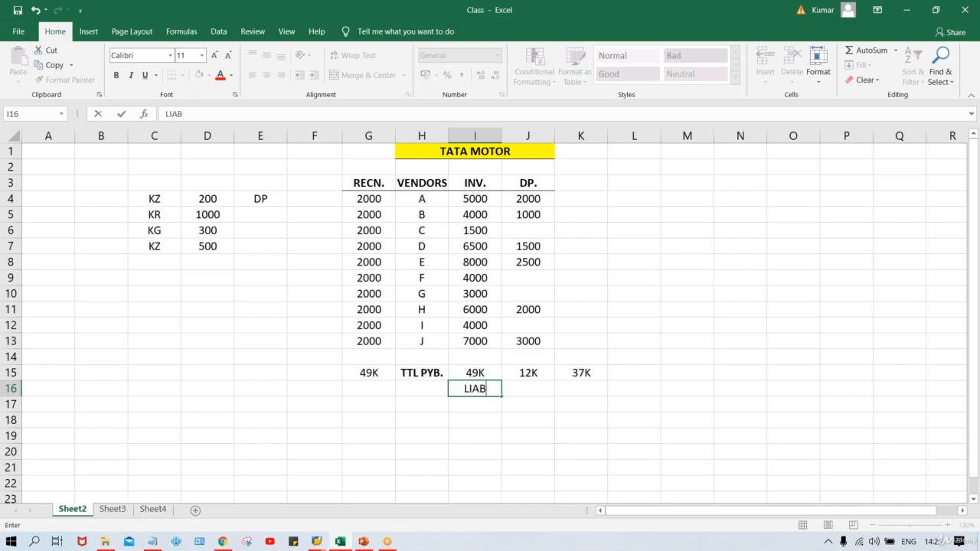
text(.)
key(Tab)
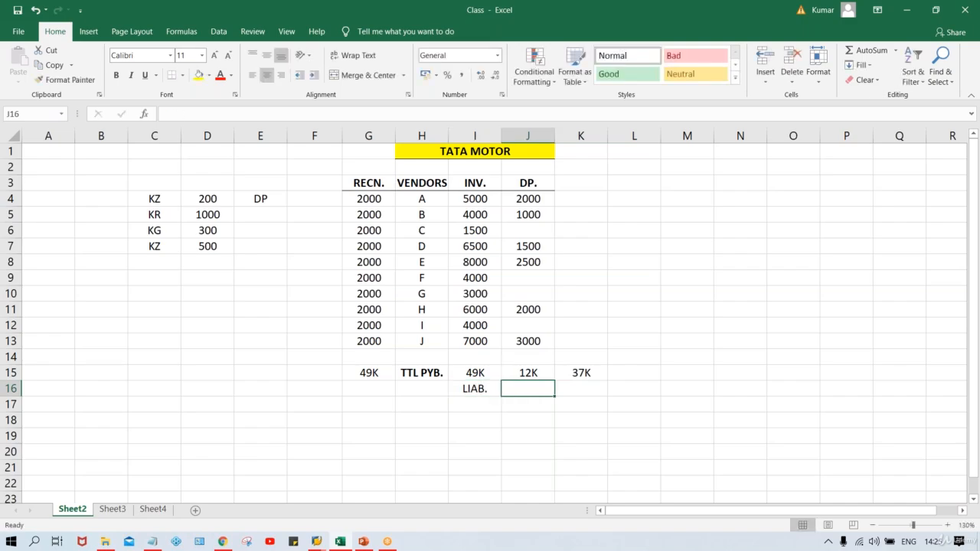
text(AA)
key(BackSpace)
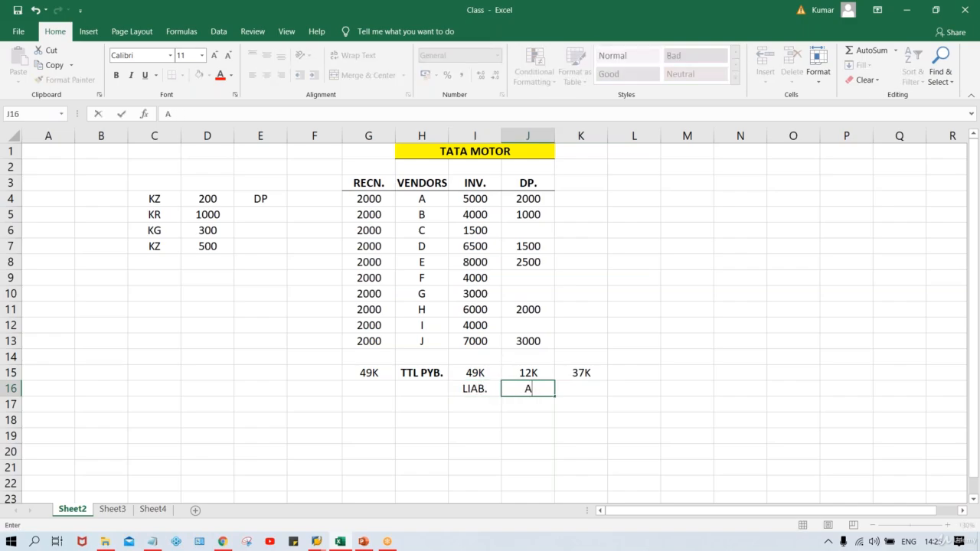
text(SSETS)
key(Return)
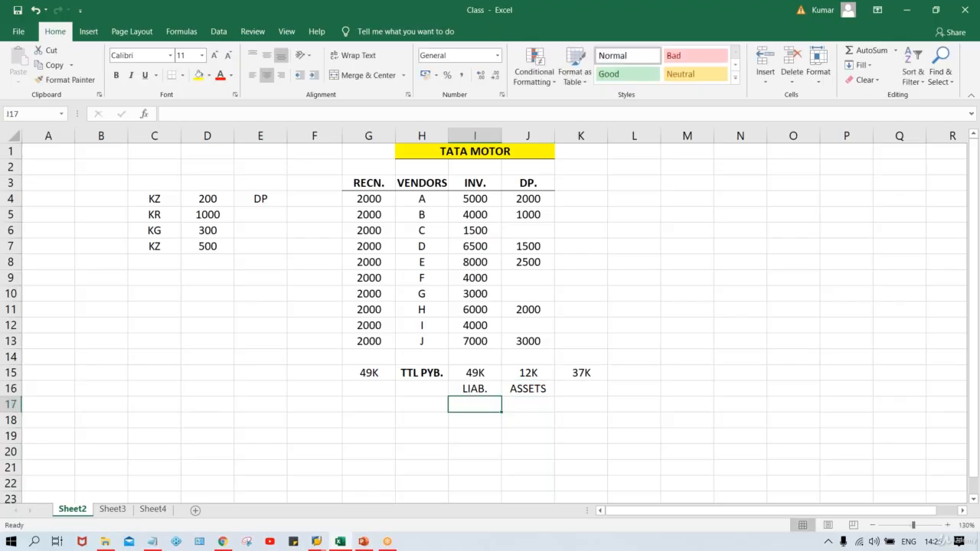
Examine the liability and asset labels, the totals in row 15, the down payments and the reconciliation accounts in column G.
click(466, 388)
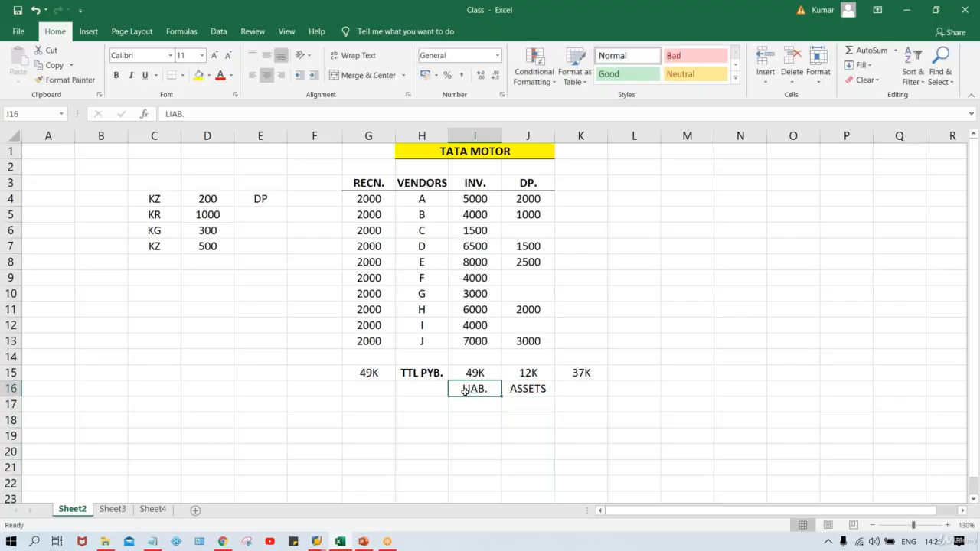
click(535, 390)
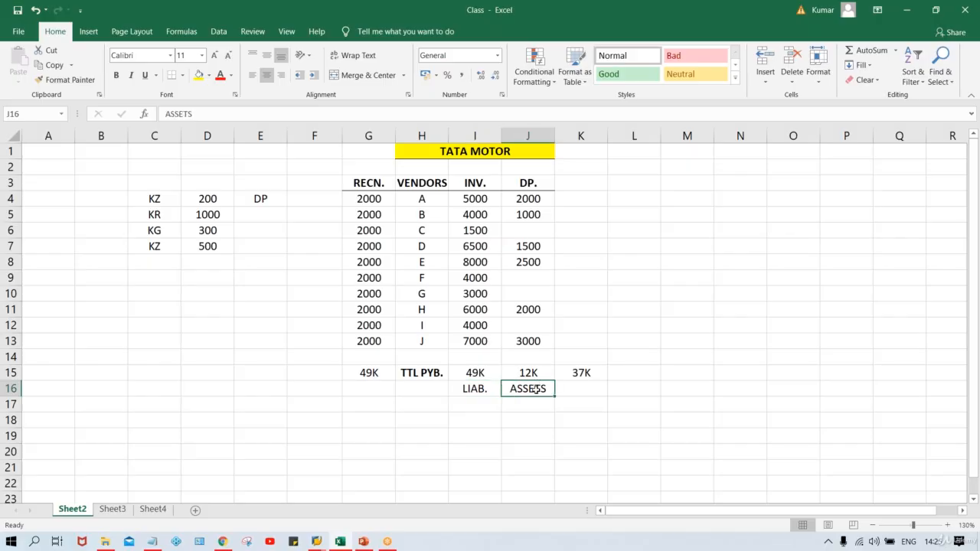
click(467, 374)
click(524, 374)
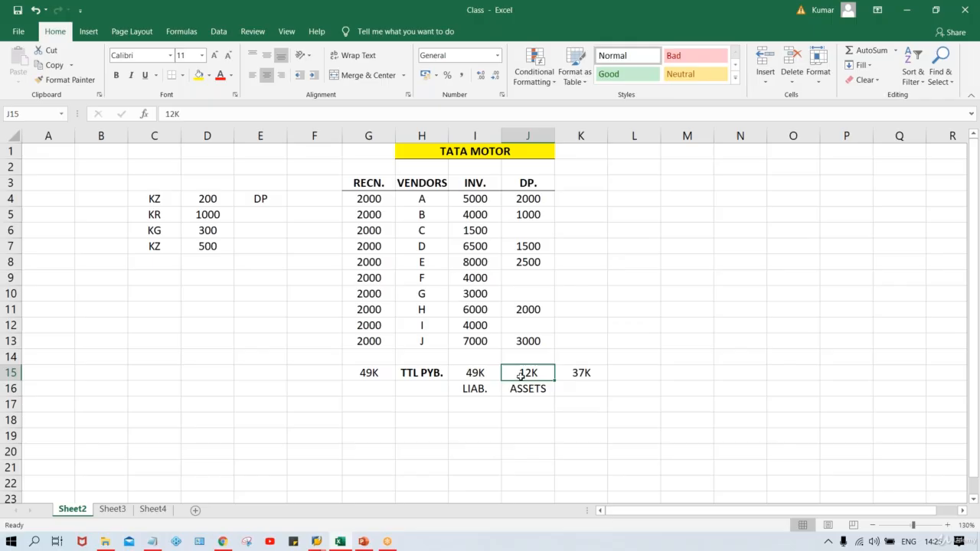
click(586, 373)
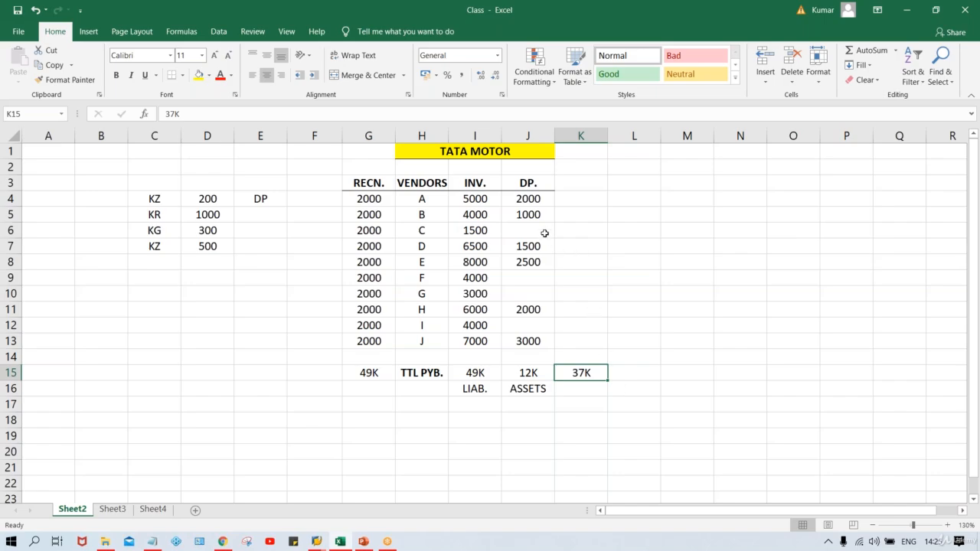
drag(530, 197, 530, 339)
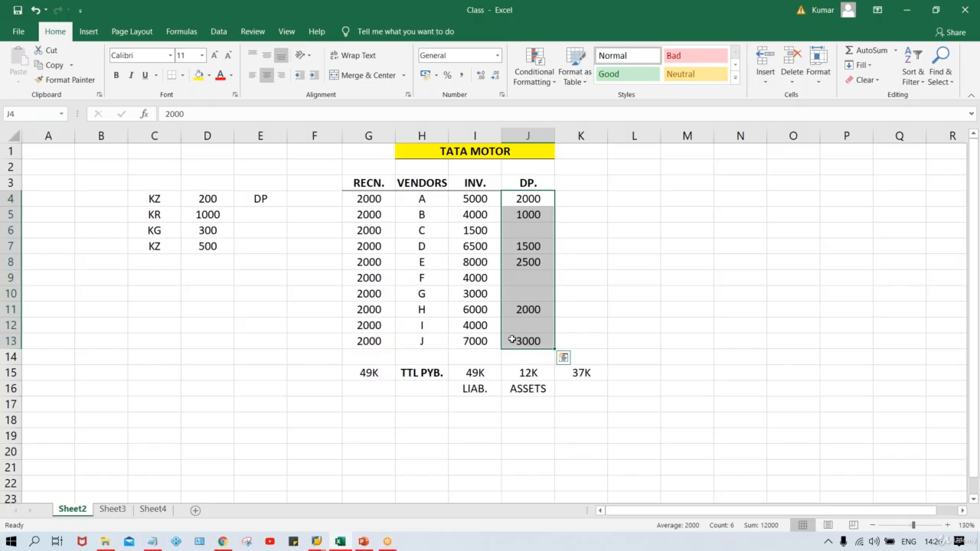
click(363, 198)
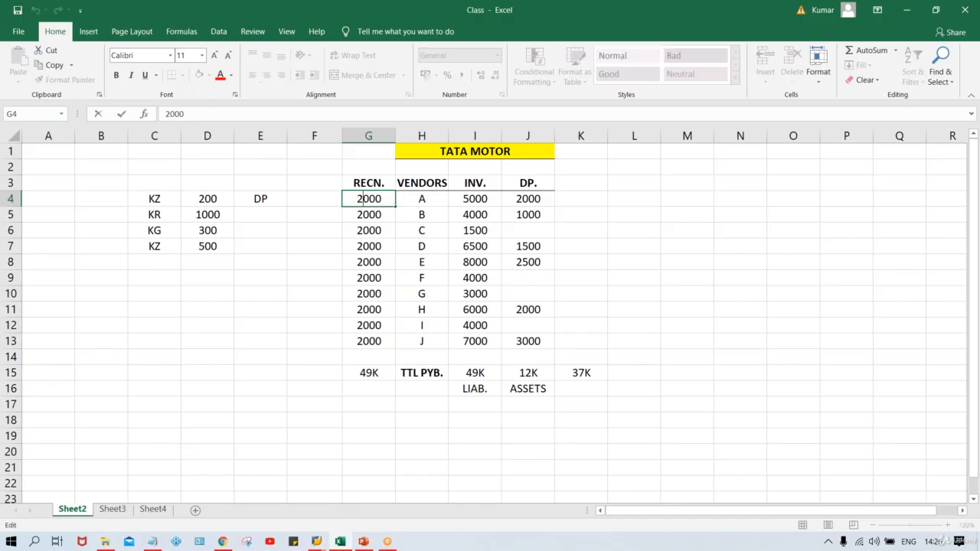
click(368, 229)
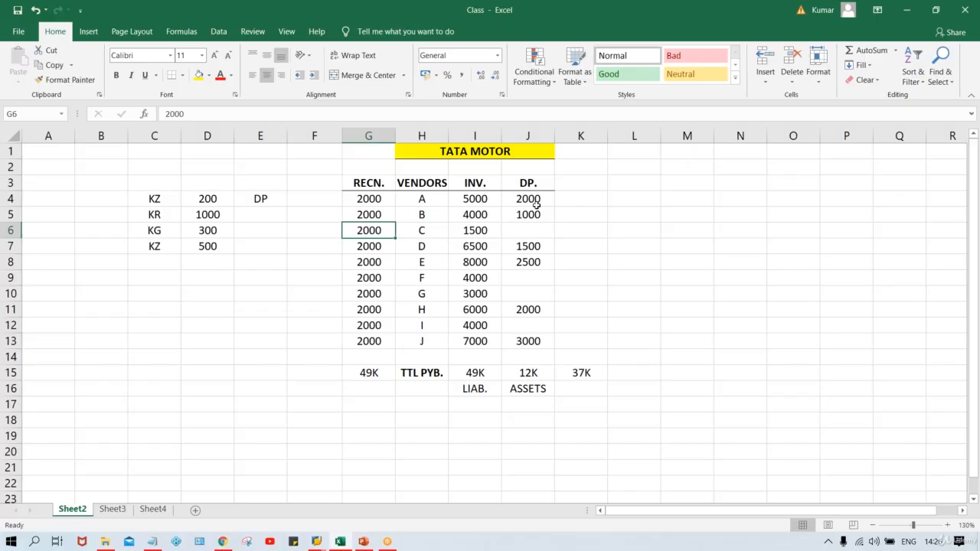
Enter 1005 in F4 and fill it down through F13 for all vendors.
click(307, 200)
text(1005)
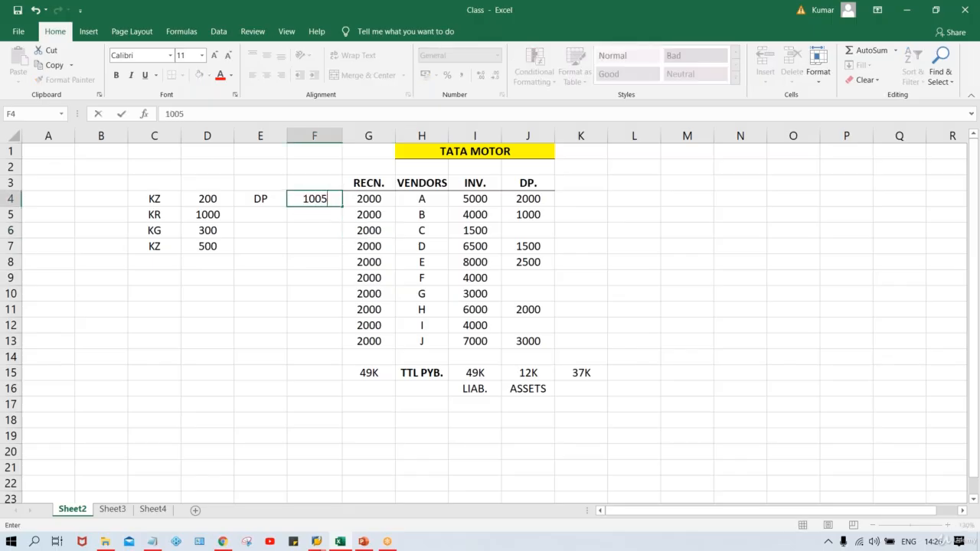
key(Return)
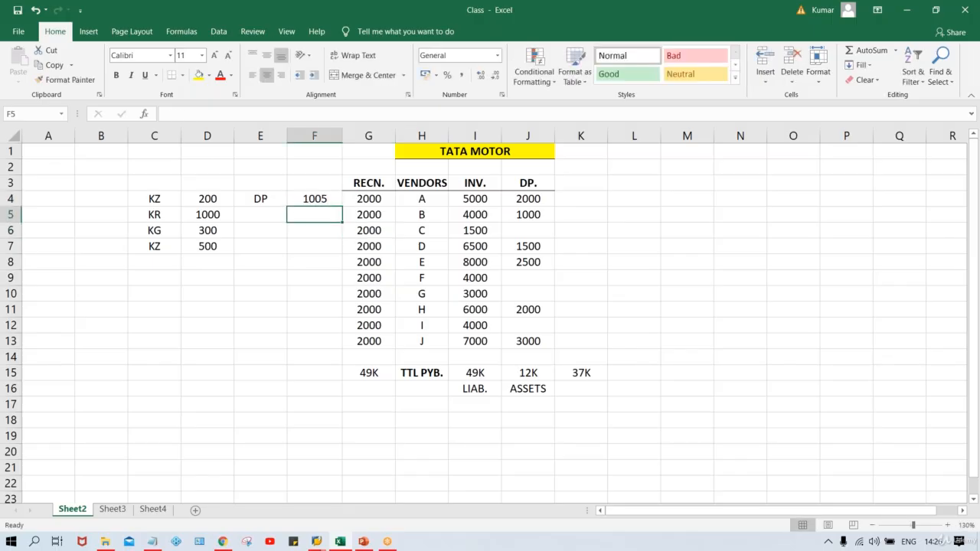
click(316, 200)
key(shift+Down)
key(shift+Down)
key(shift+Down)
key(shift+Down)
key(shift+Down)
key(shift+Down)
key(shift+Down)
key(shift+Down)
key(shift+Down)
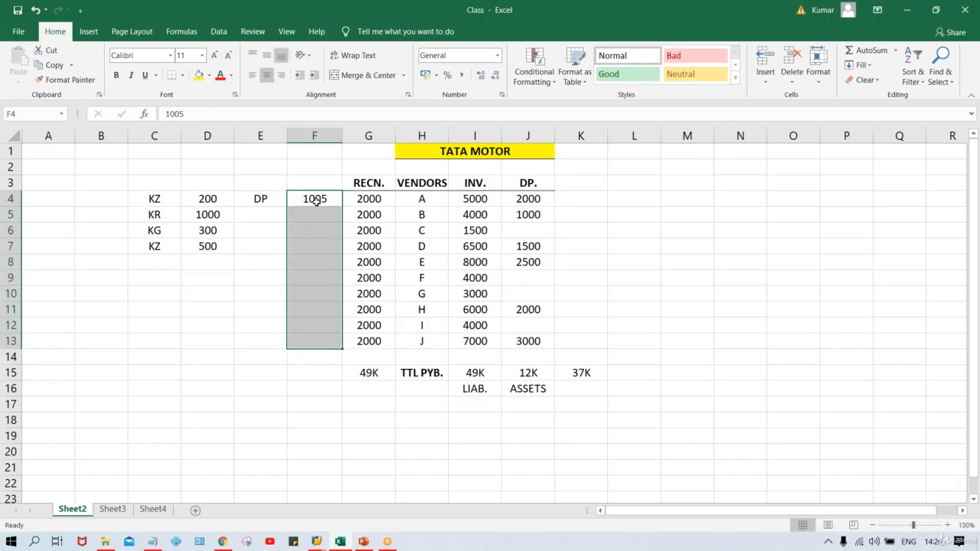
key(ctrl+d)
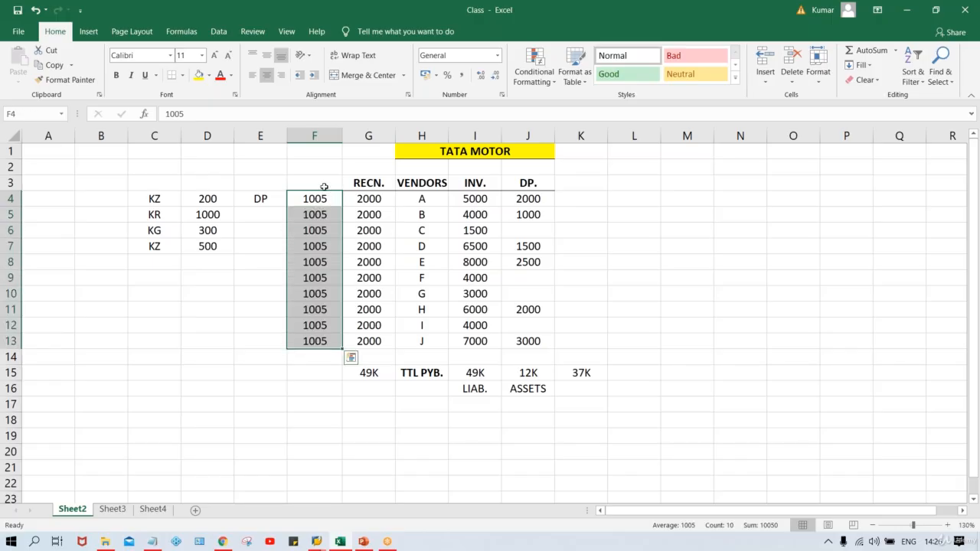
Add the heading DP. RECN. in F3, formatted bold with a bottom border like the other headings.
click(324, 186)
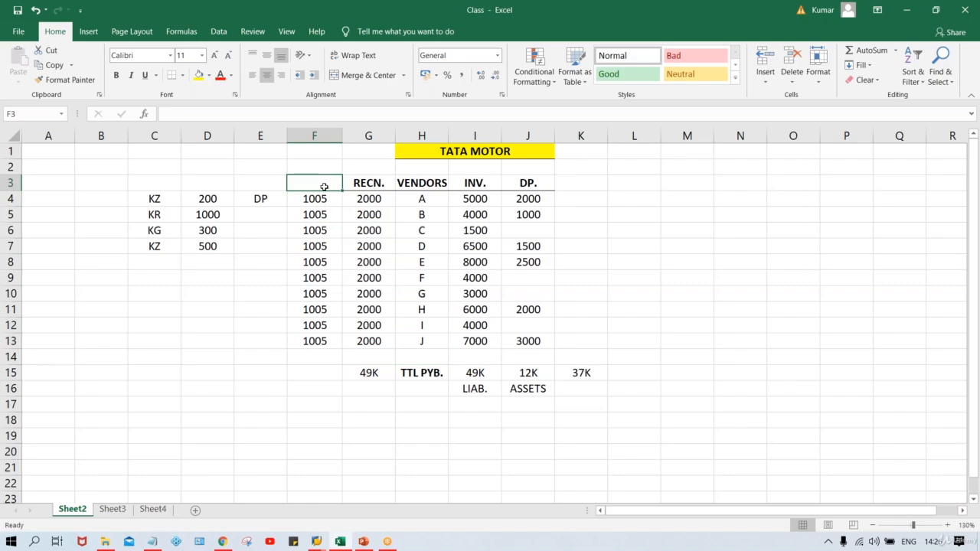
text(DP.)
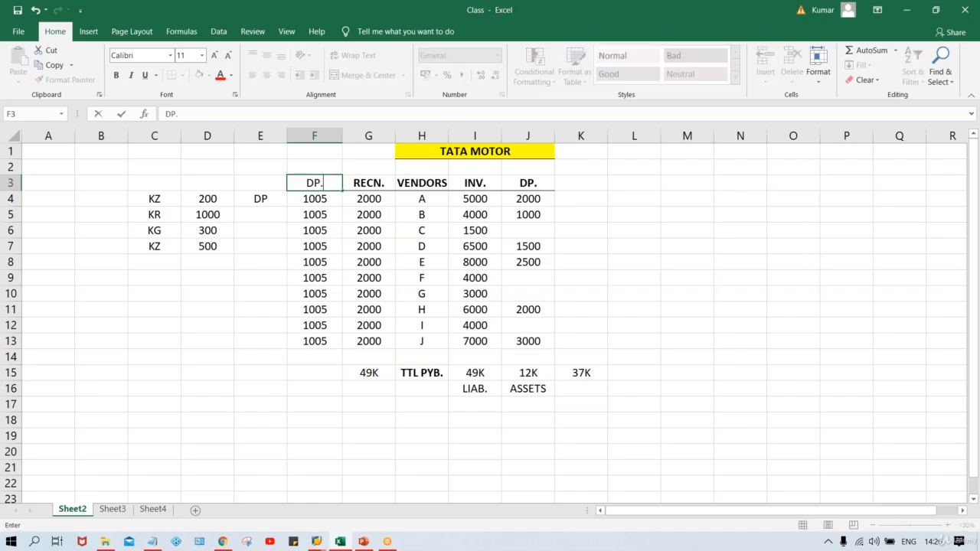
text( REC.)
key(BackSpace)
text(N.)
key(Return)
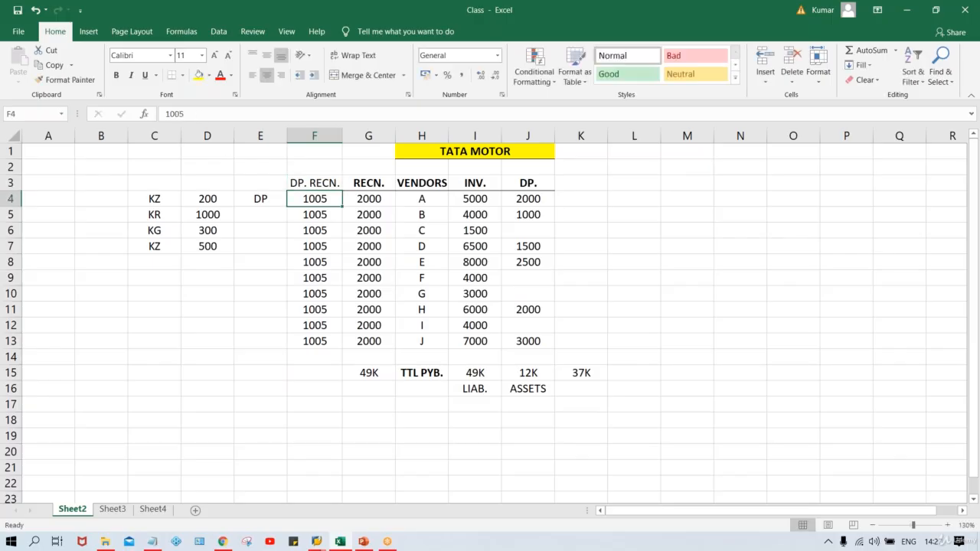
key(Up)
key(ctrl+b)
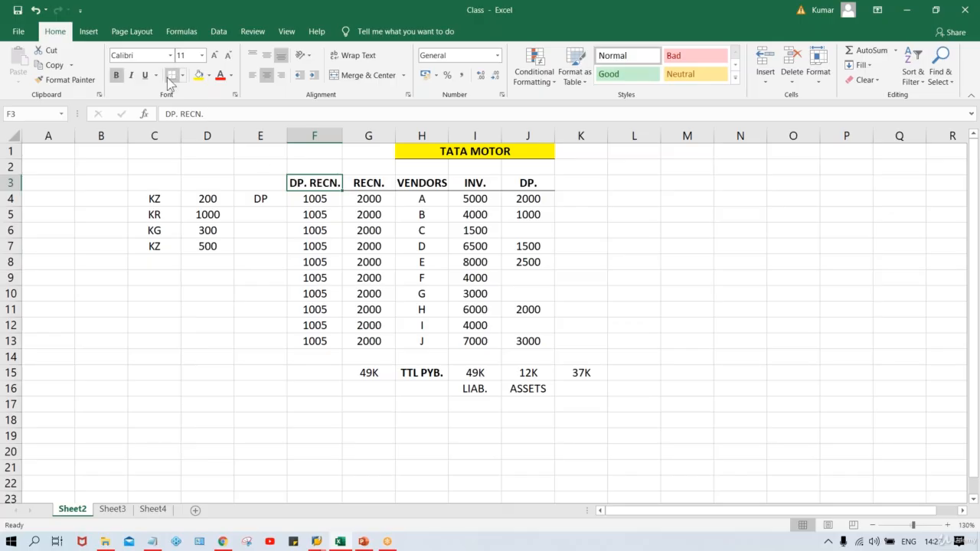
click(455, 278)
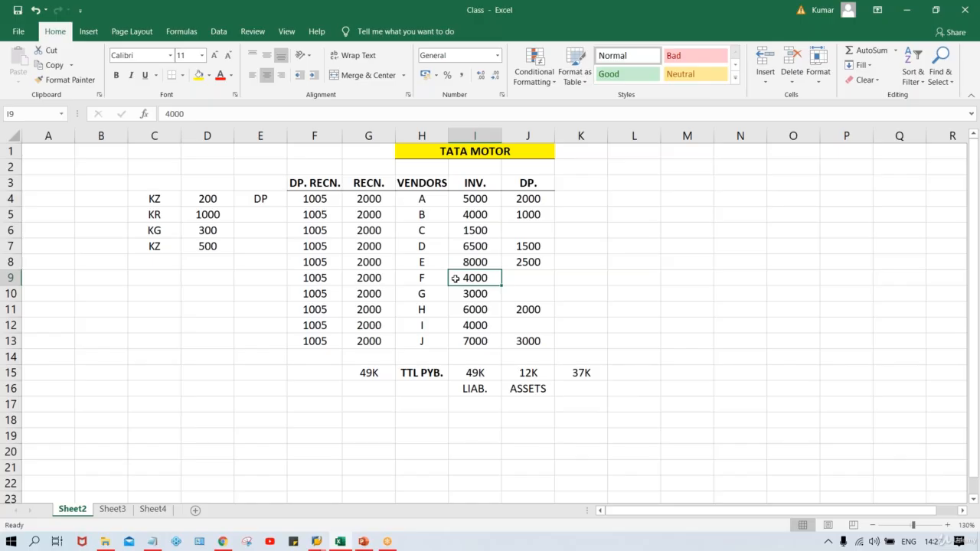
Examine vendor A's invoice and down payment against its RECN. and DP. RECN. accounts in row 4.
click(487, 211)
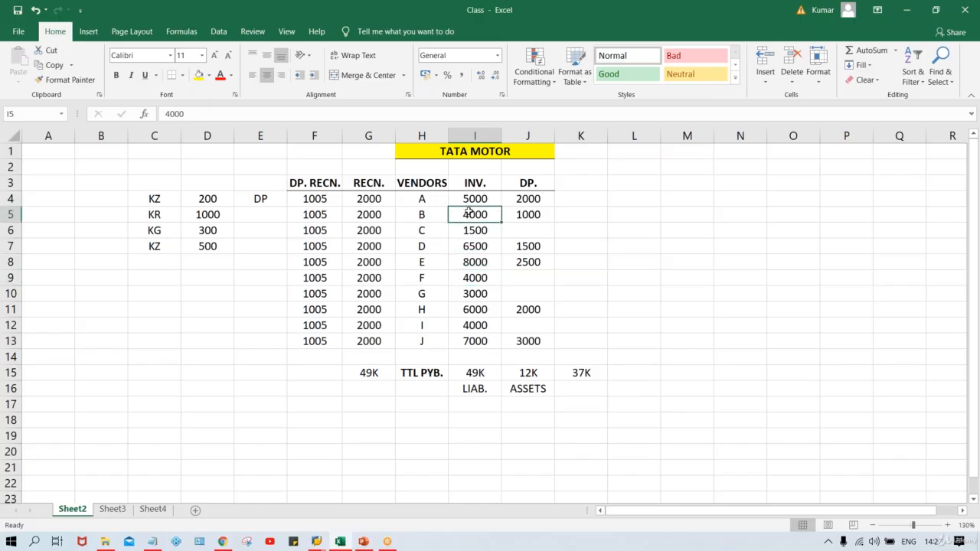
click(430, 202)
click(520, 196)
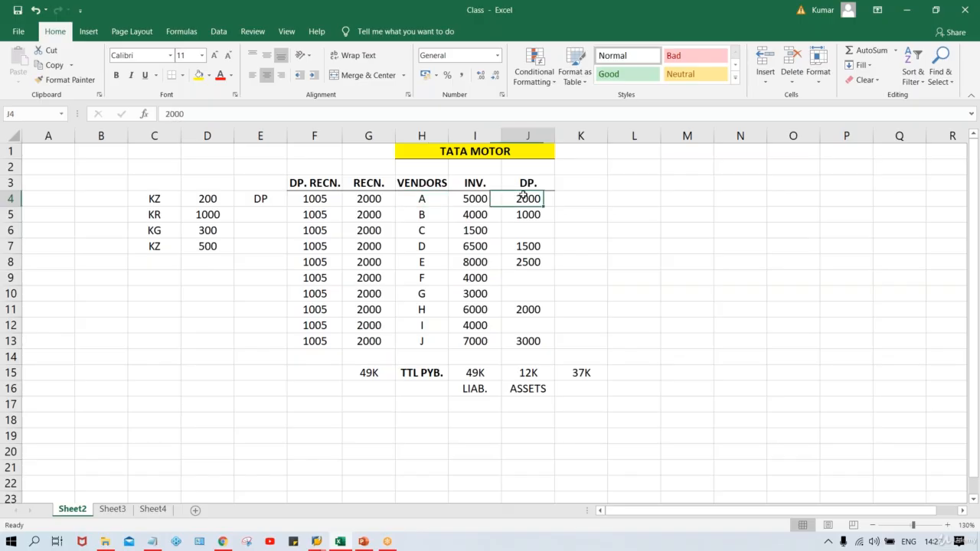
click(422, 199)
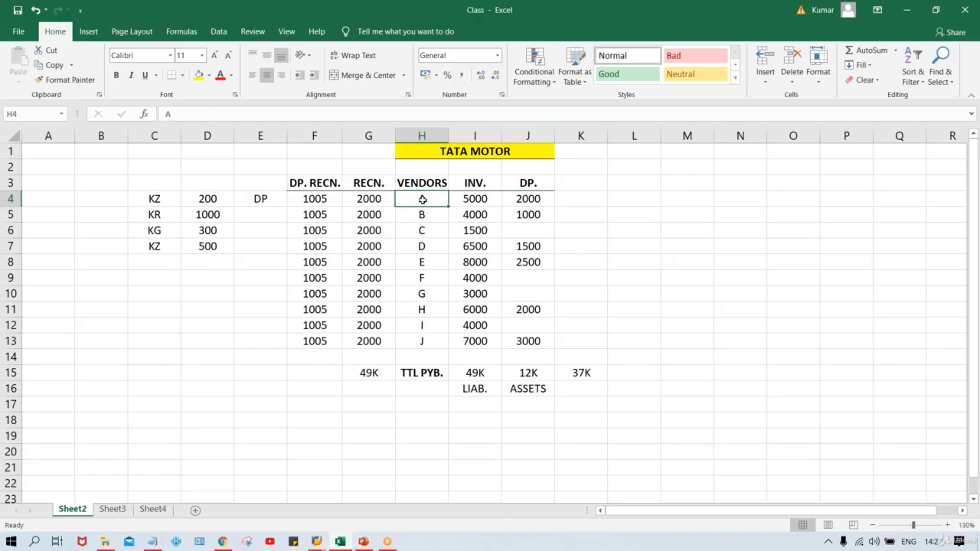
click(474, 200)
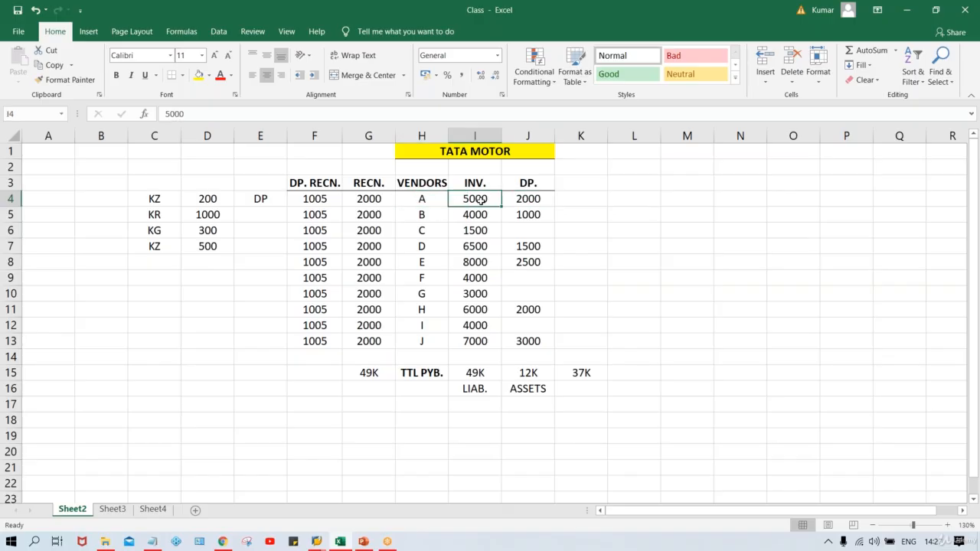
click(365, 200)
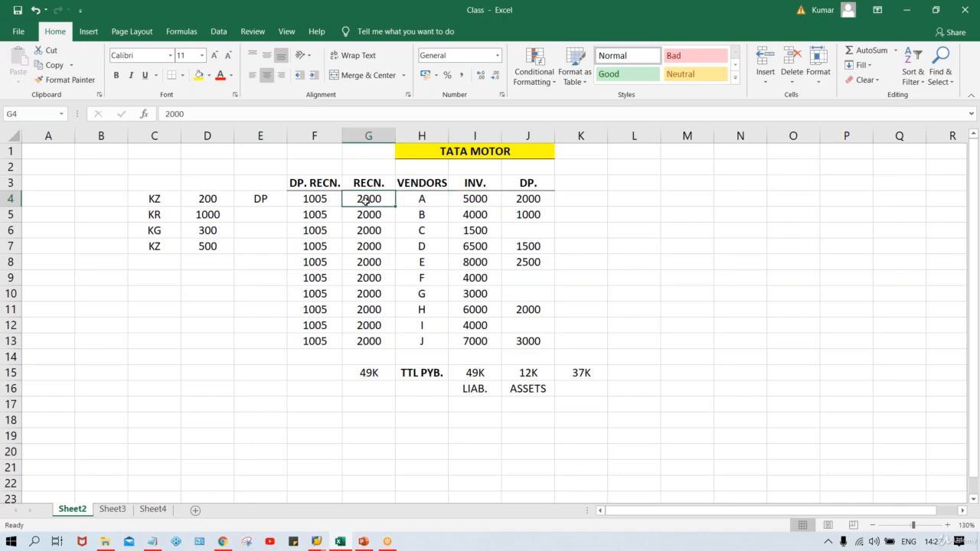
click(534, 201)
click(307, 201)
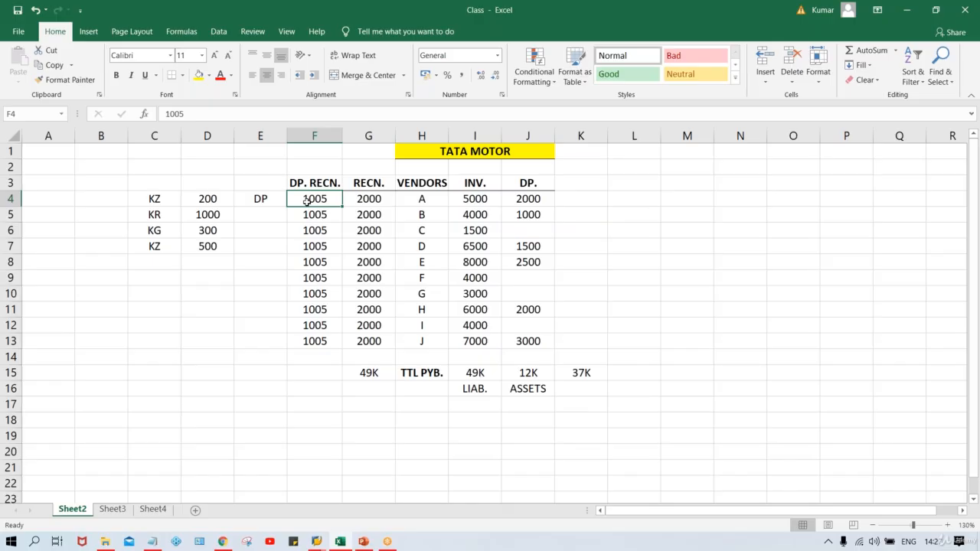
click(371, 202)
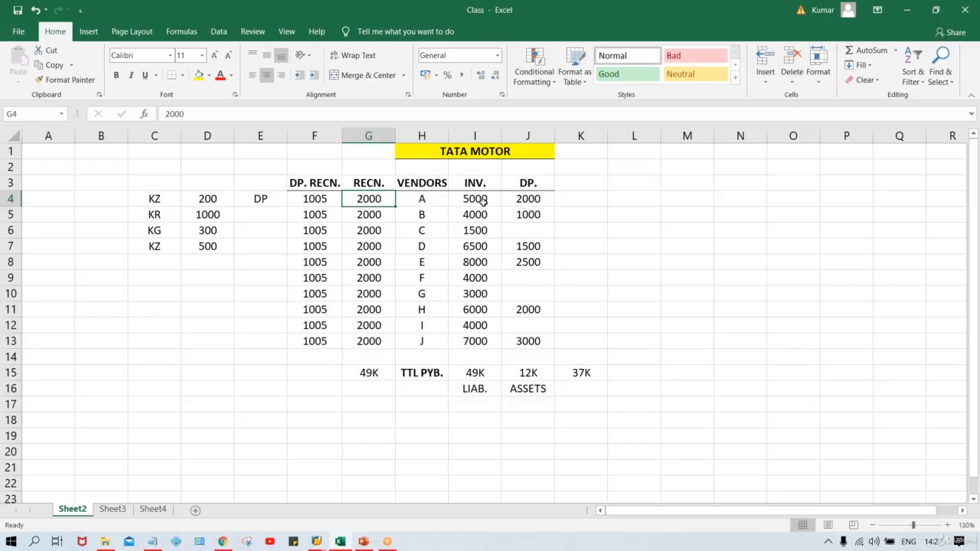
click(322, 201)
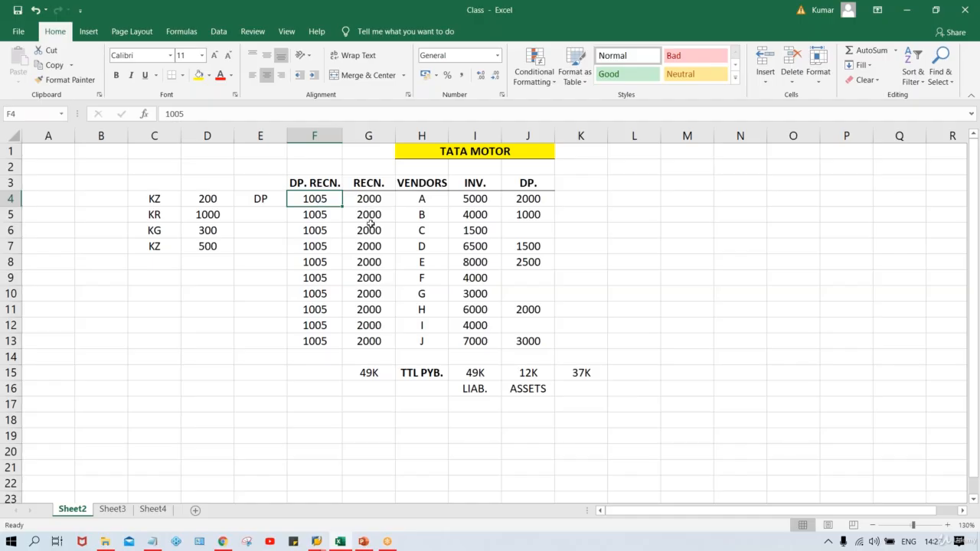
Enter 12K in F15 as the total of the DP. RECN. column.
click(364, 373)
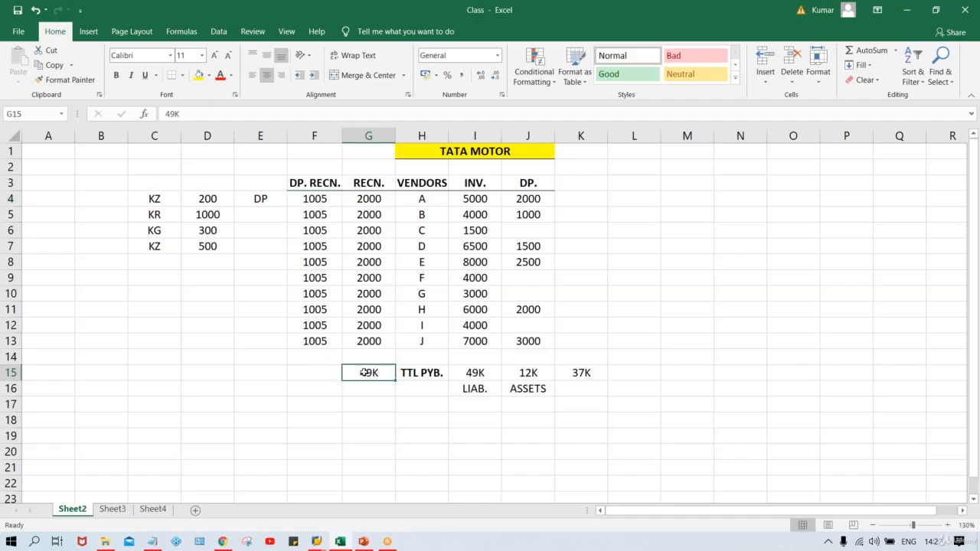
click(314, 375)
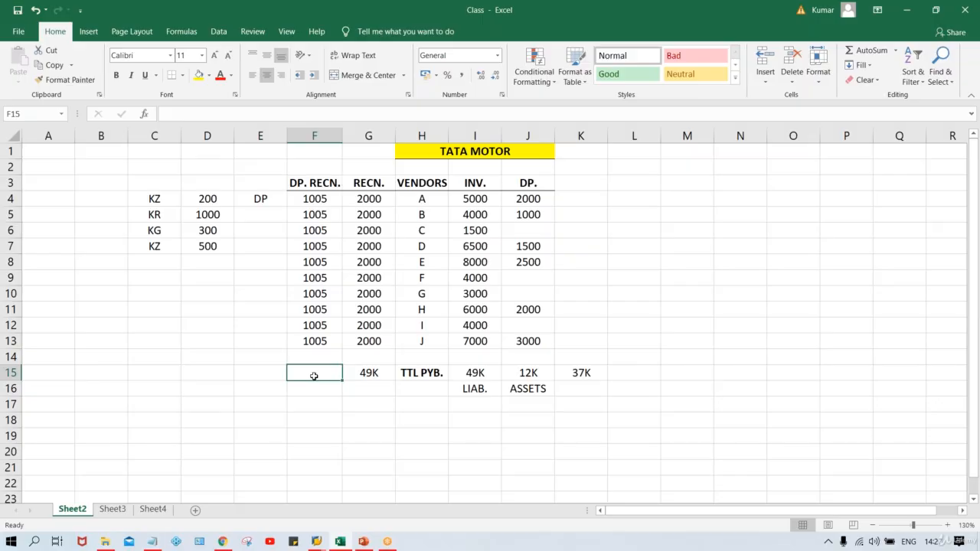
text(12)
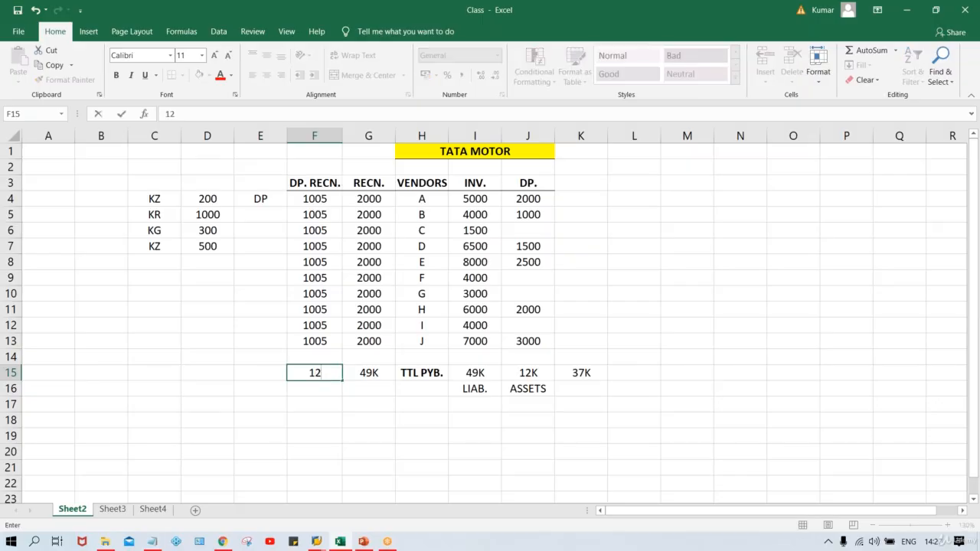
text(K)
key(Return)
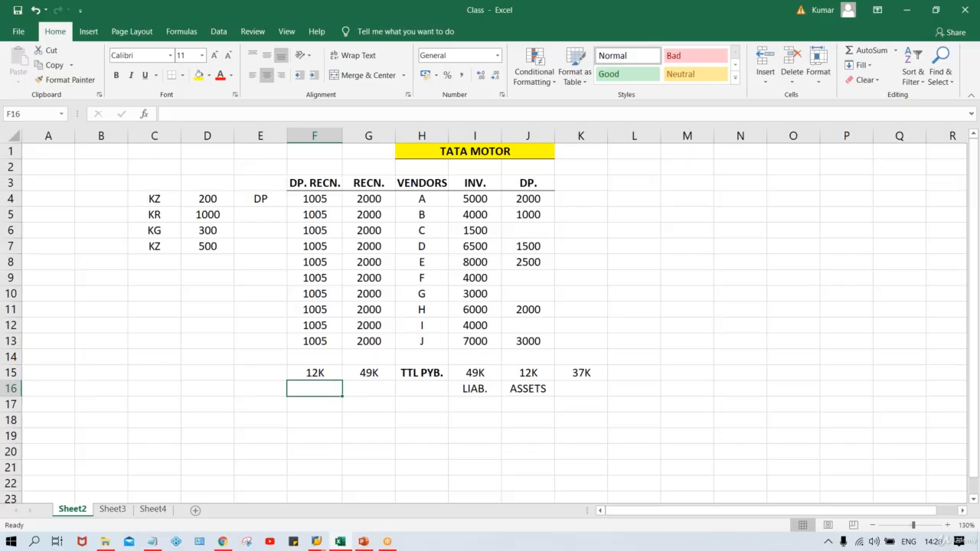
Examine the DP. RECN. accounts and their total in column F, together with the vendor table in F3:J13.
click(370, 341)
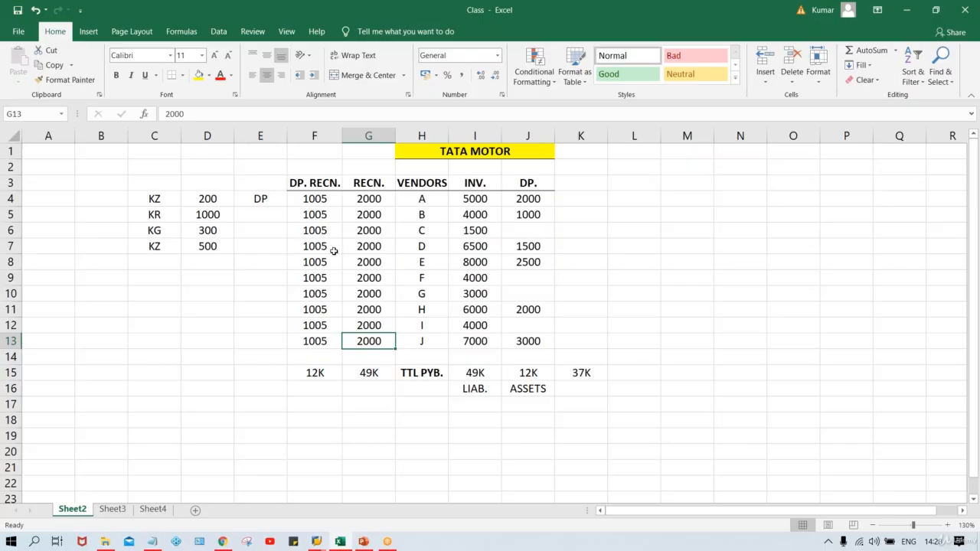
click(310, 199)
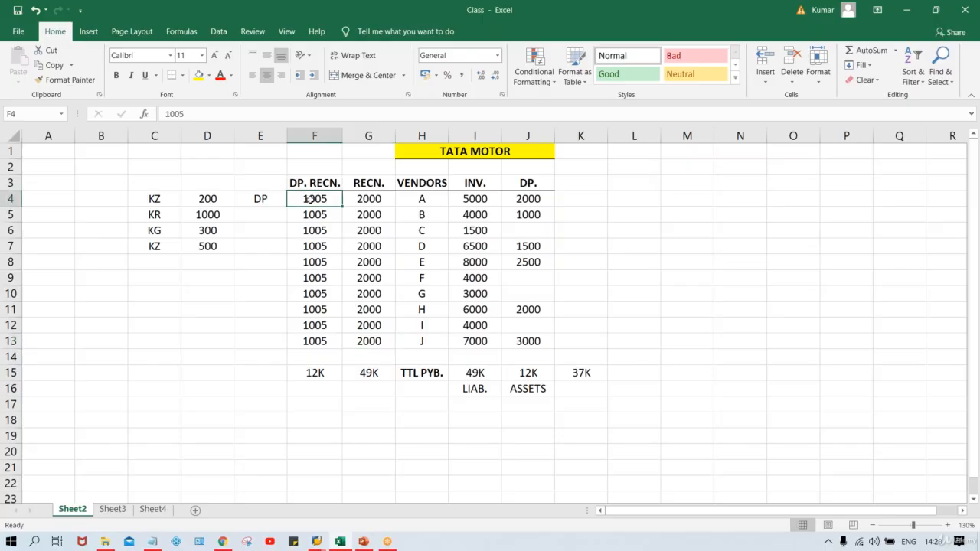
drag(311, 199, 326, 342)
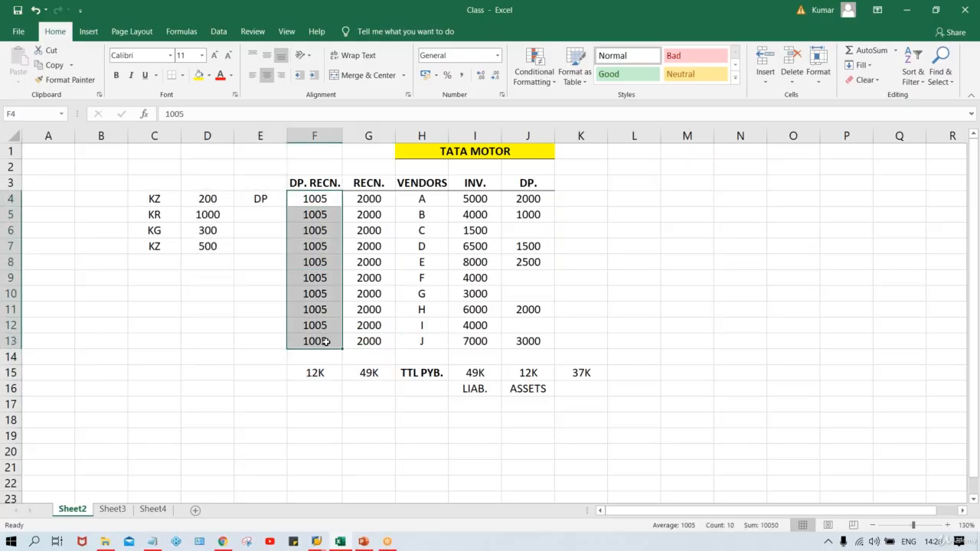
click(326, 373)
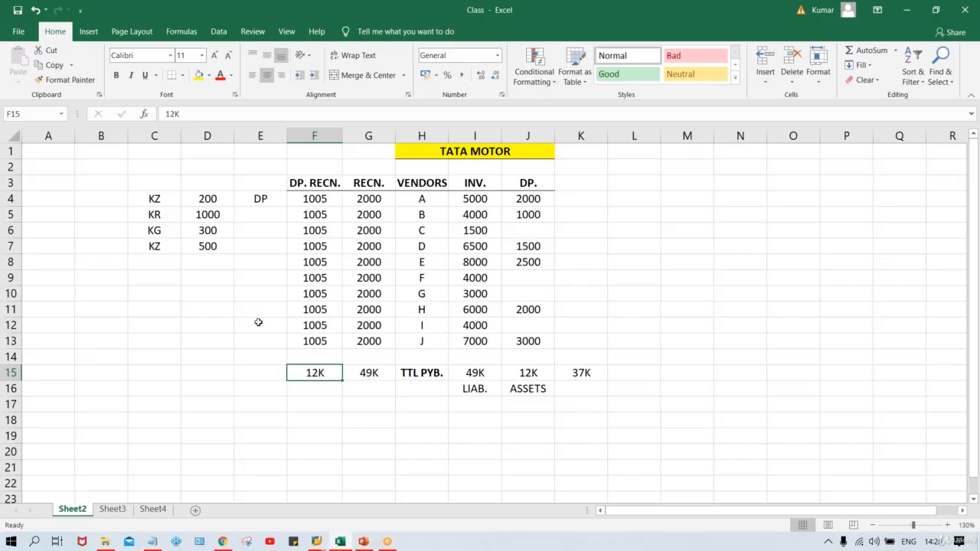
click(306, 308)
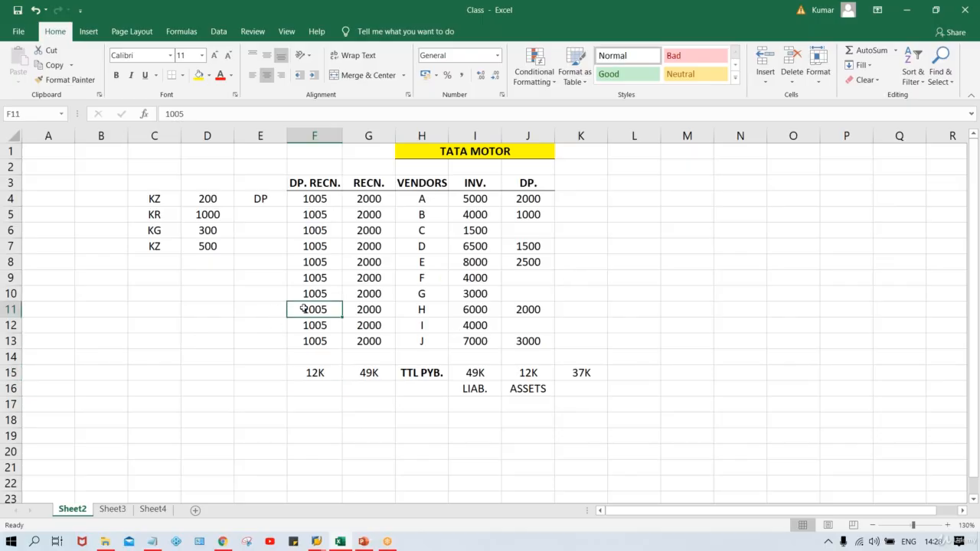
click(325, 371)
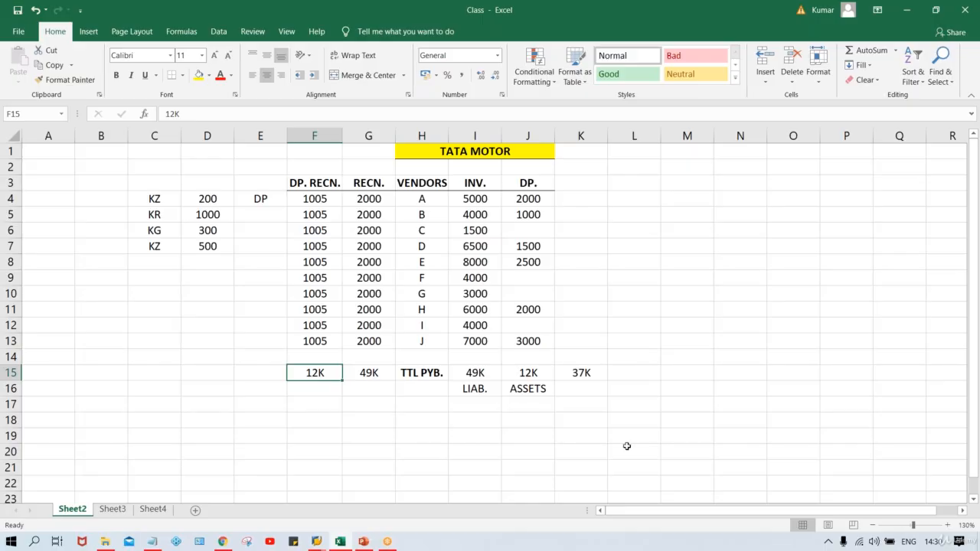
drag(308, 183, 534, 341)
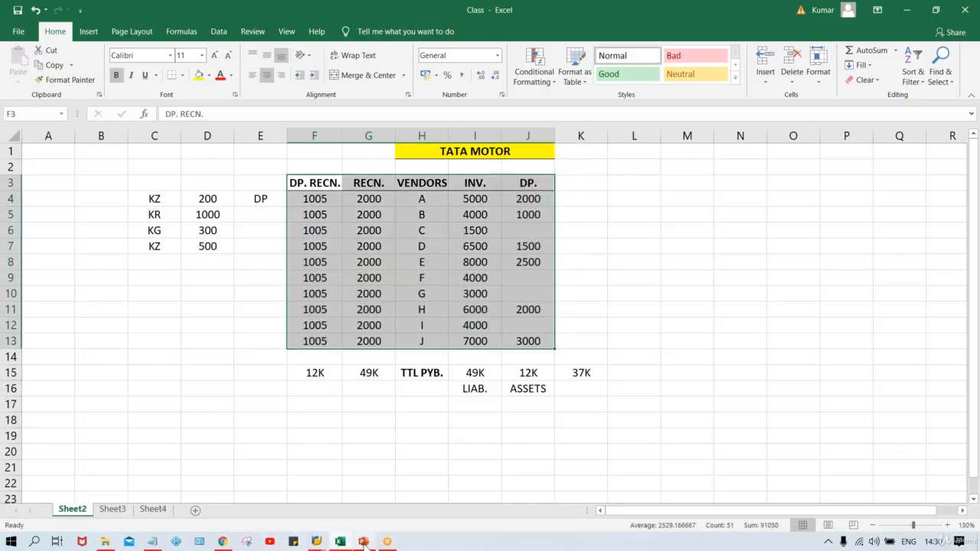
Switch past the Vendor Down Payment slide to the existing SAP Easy Access session and try to start transaction XK02.
mouse_move(363, 539)
click(363, 514)
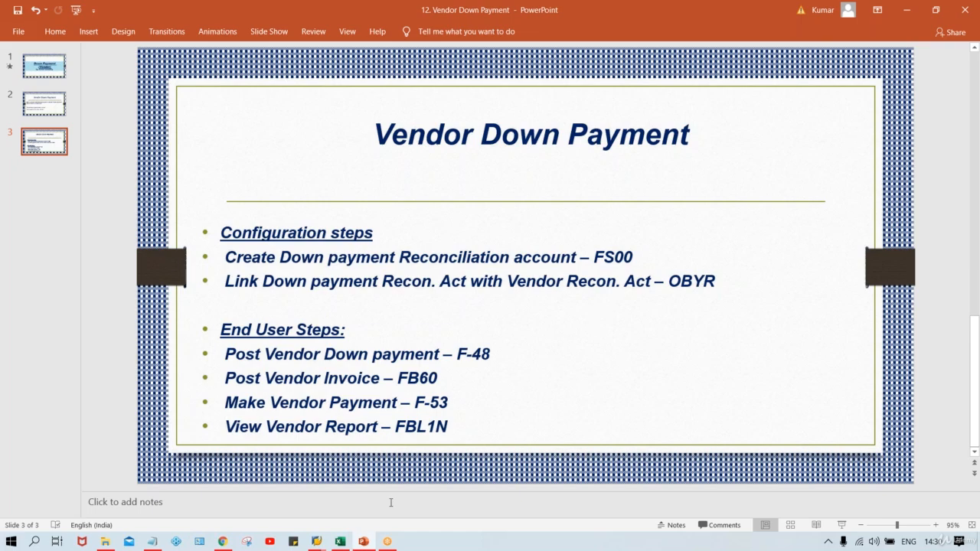
mouse_move(316, 541)
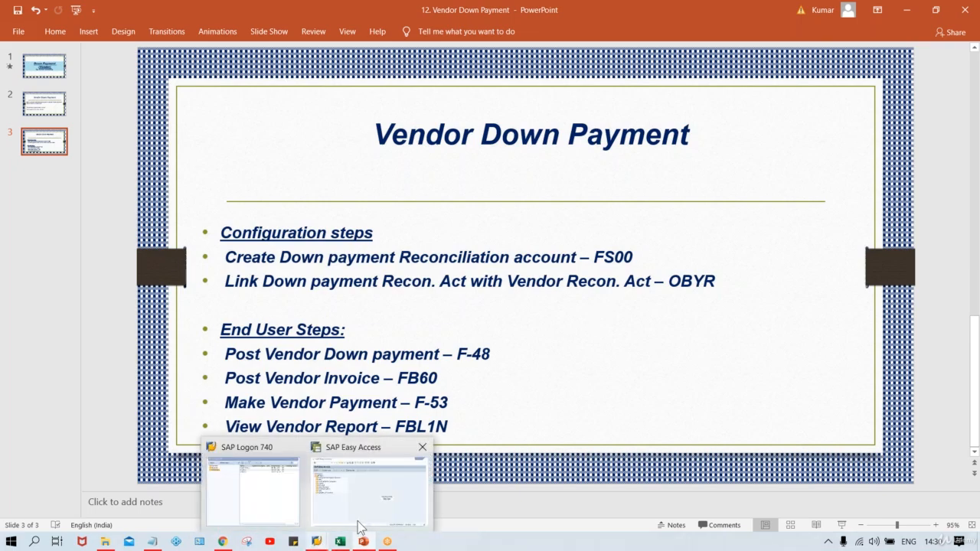
click(362, 524)
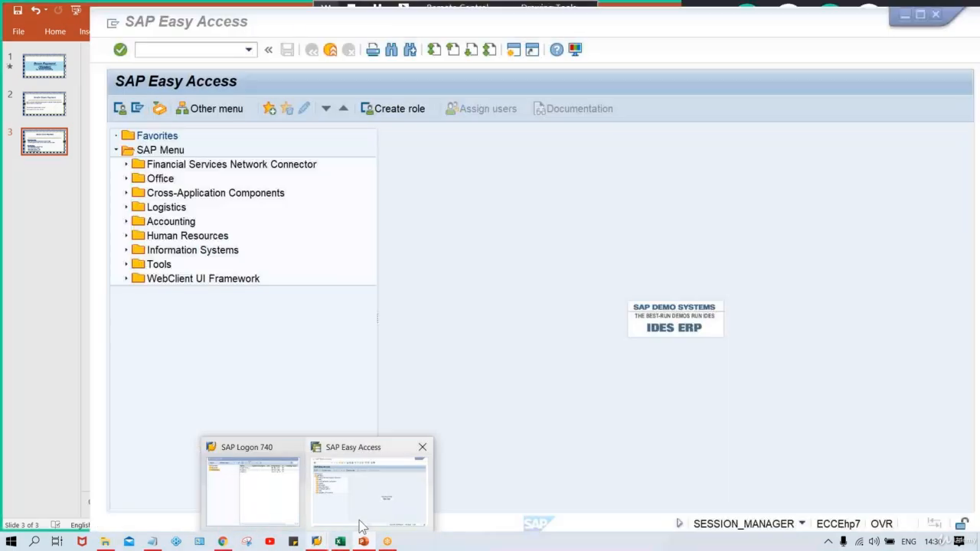
click(155, 52)
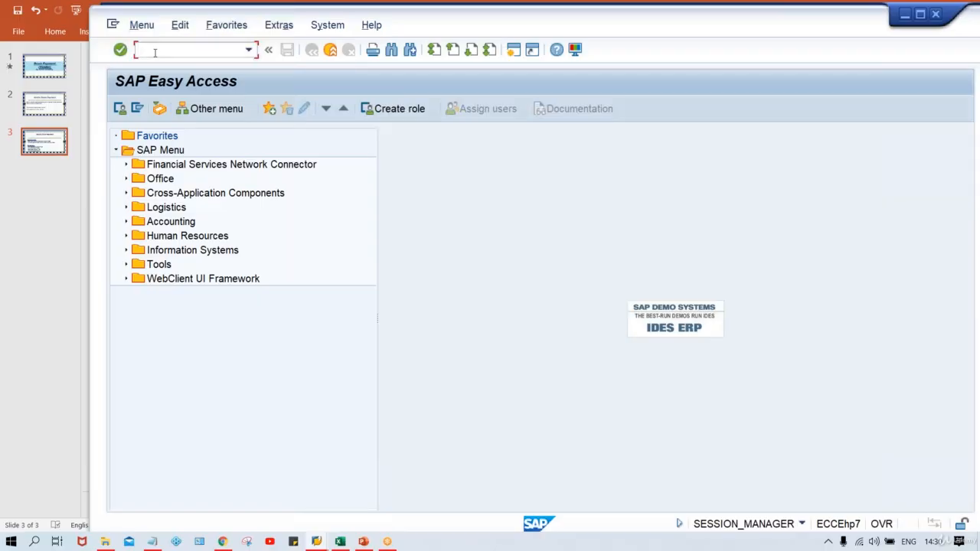
text(XK02)
key(Return)
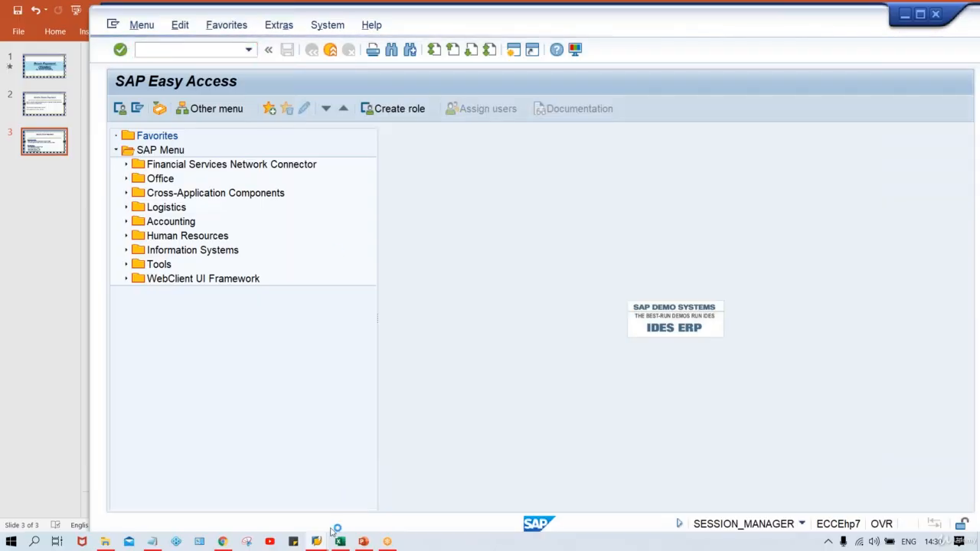
Open a new SAP_2 connection from SAP Logon and log on with the saved user name and the account password.
mouse_move(320, 542)
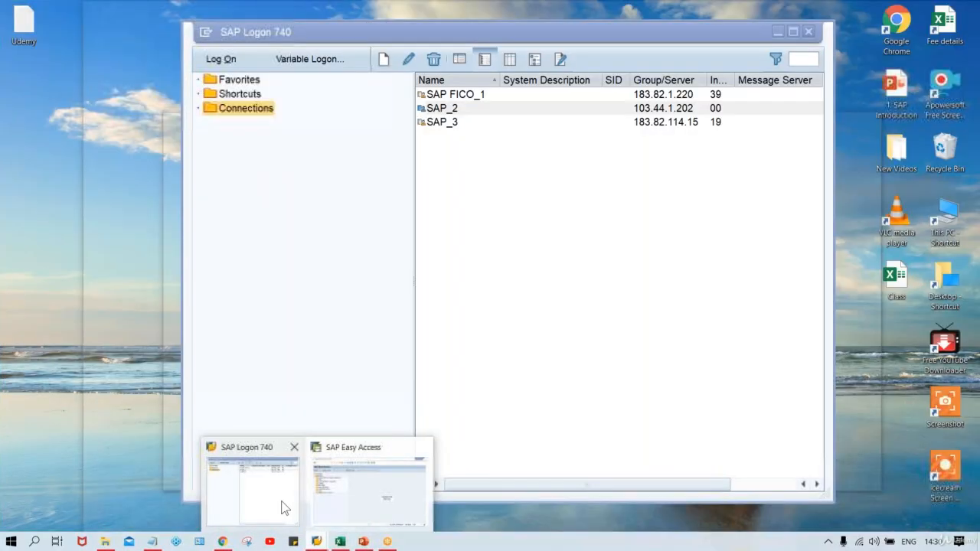
click(283, 507)
click(492, 107)
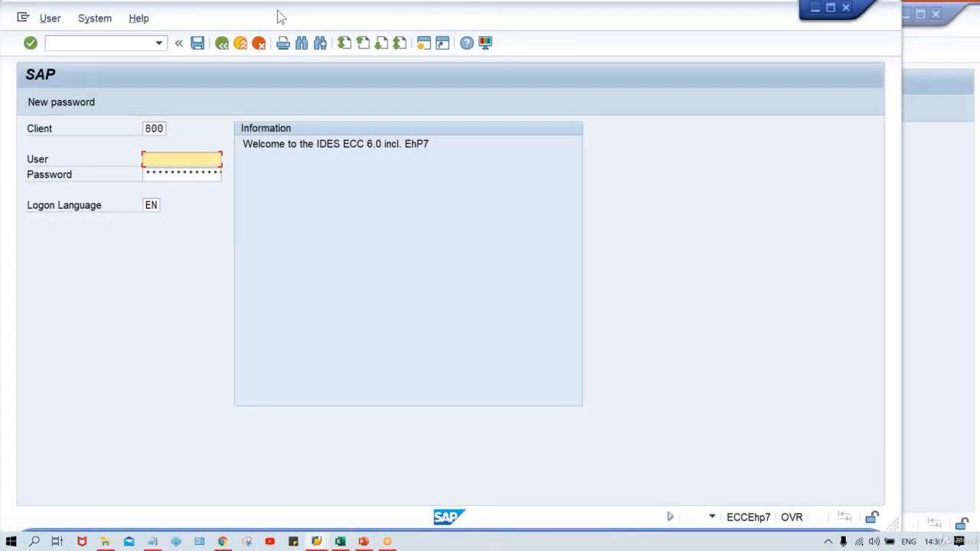
drag(278, 11, 351, 14)
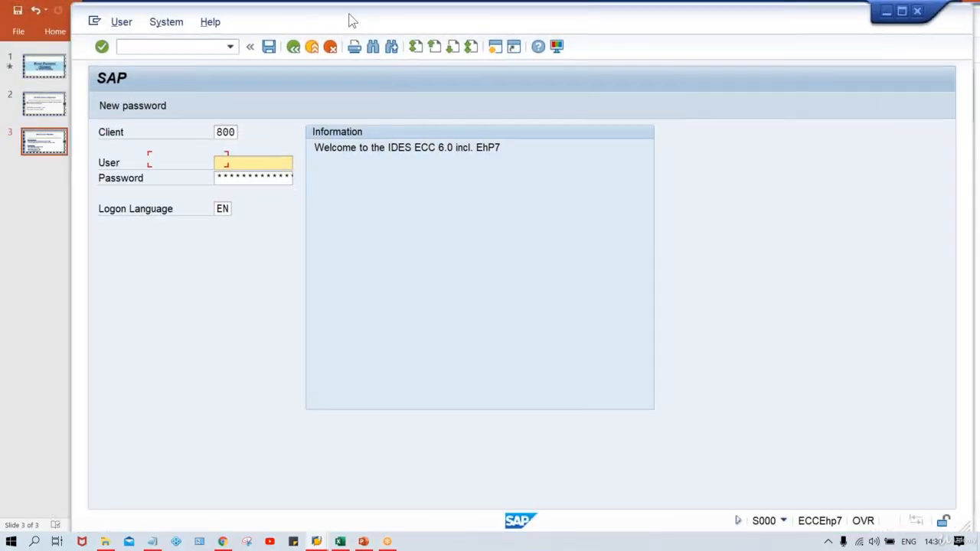
key(space)
key(Down)
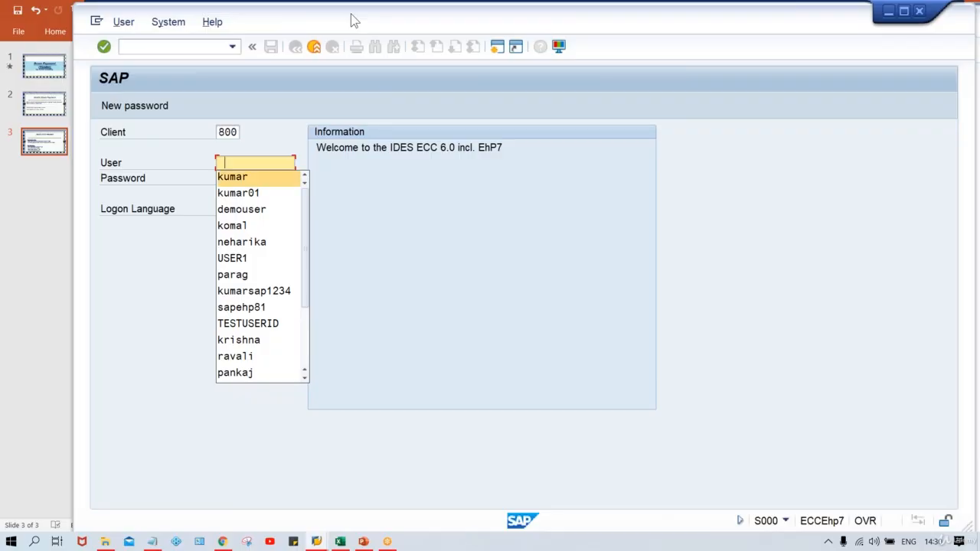
key(Tab)
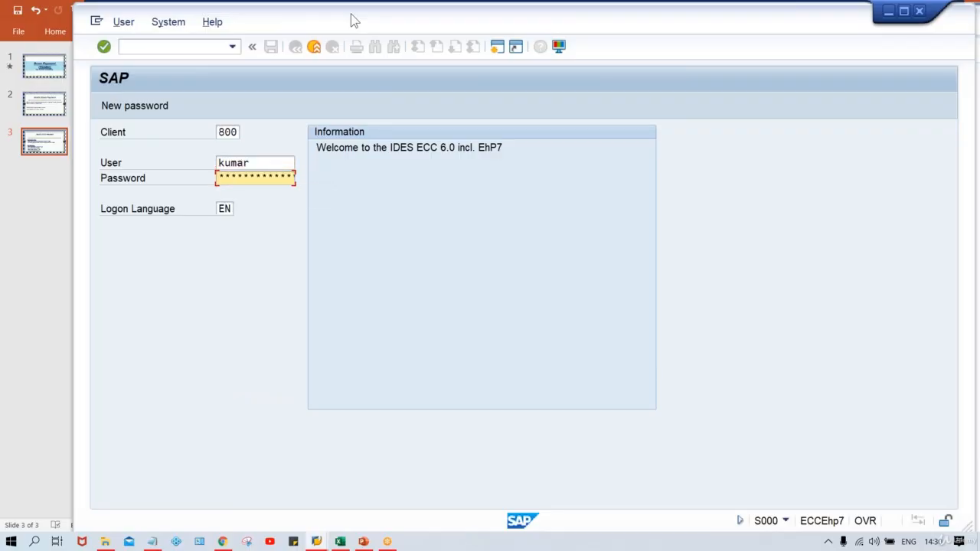
key(Caps_Lock)
key(Return)
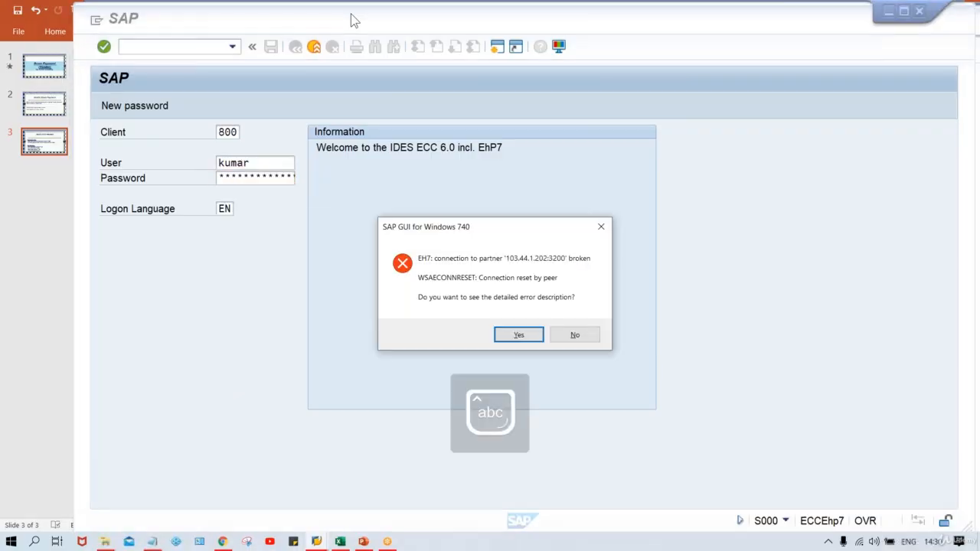
click(576, 336)
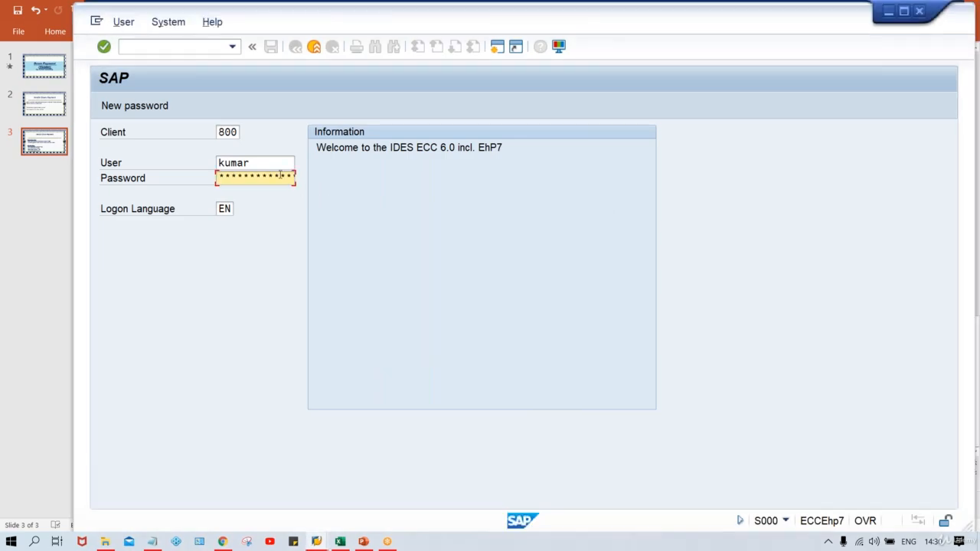
text(*******)
key(Return)
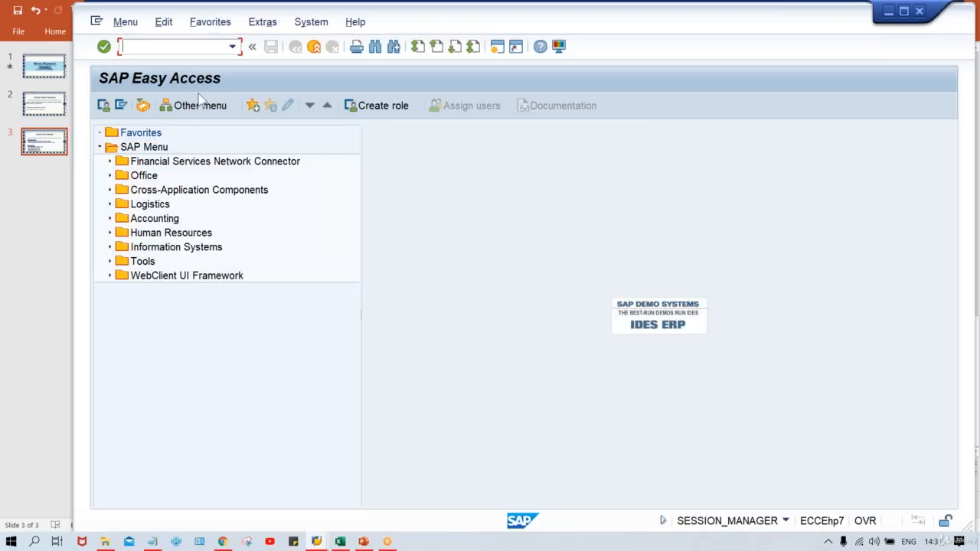
Start transaction XK02 and enter the test vendor's number with company code TM00.
text(xk02)
key(Return)
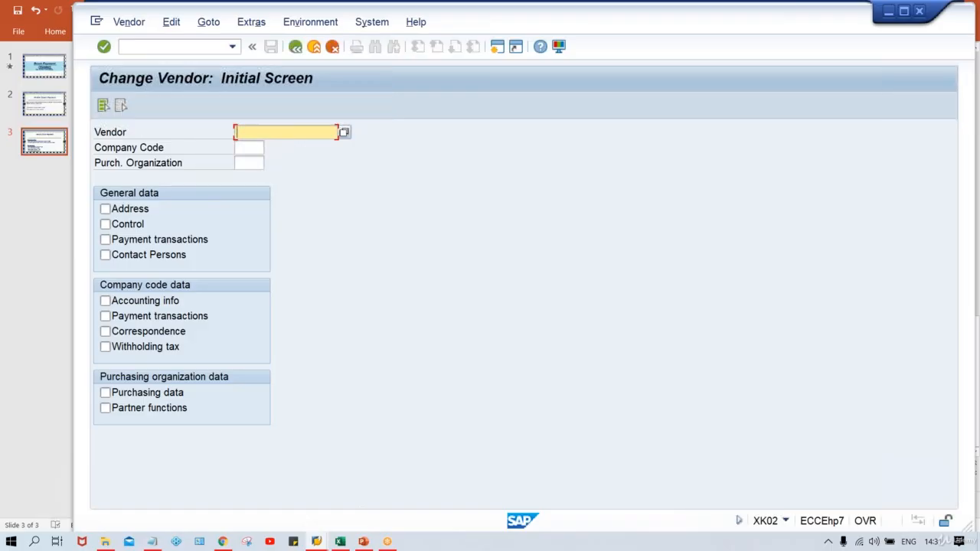
click(257, 128)
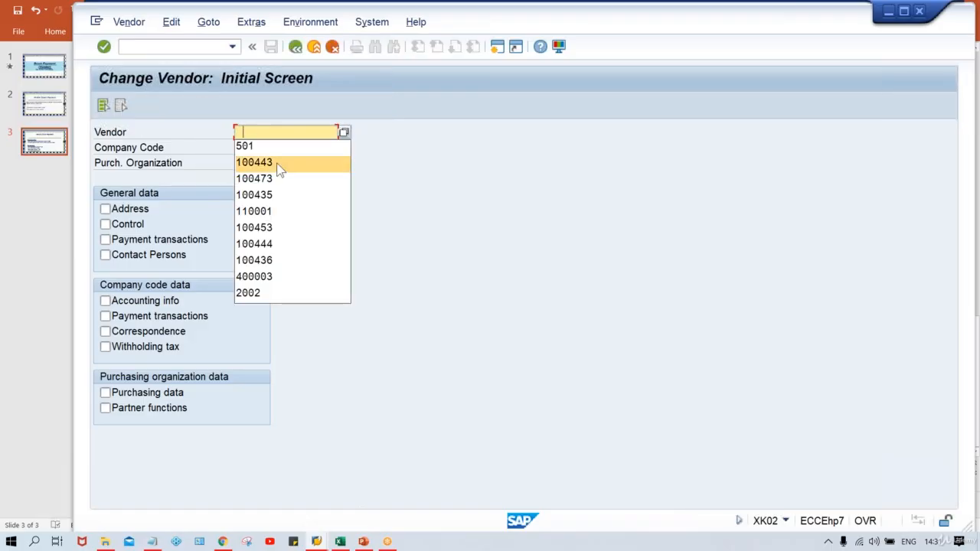
click(289, 215)
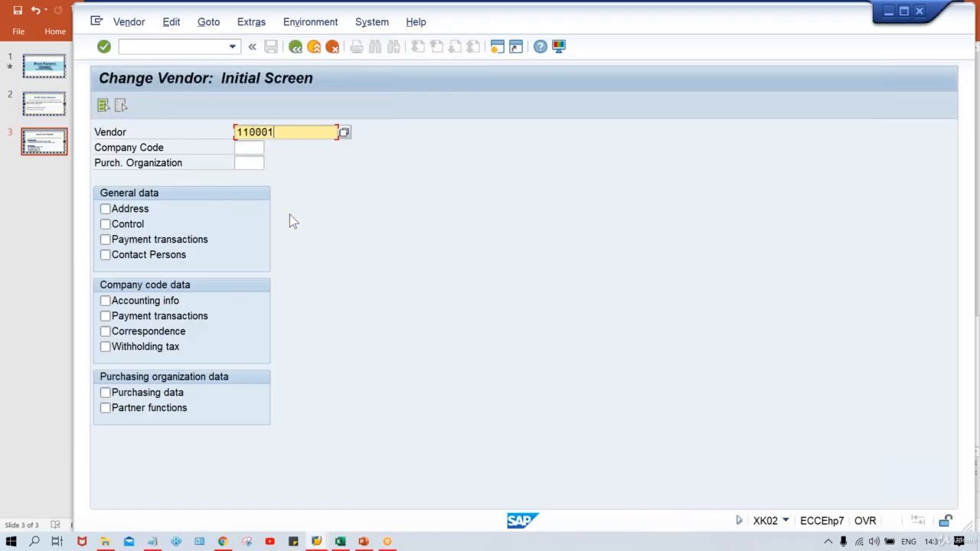
key(BackSpace)
text(3)
key(Tab)
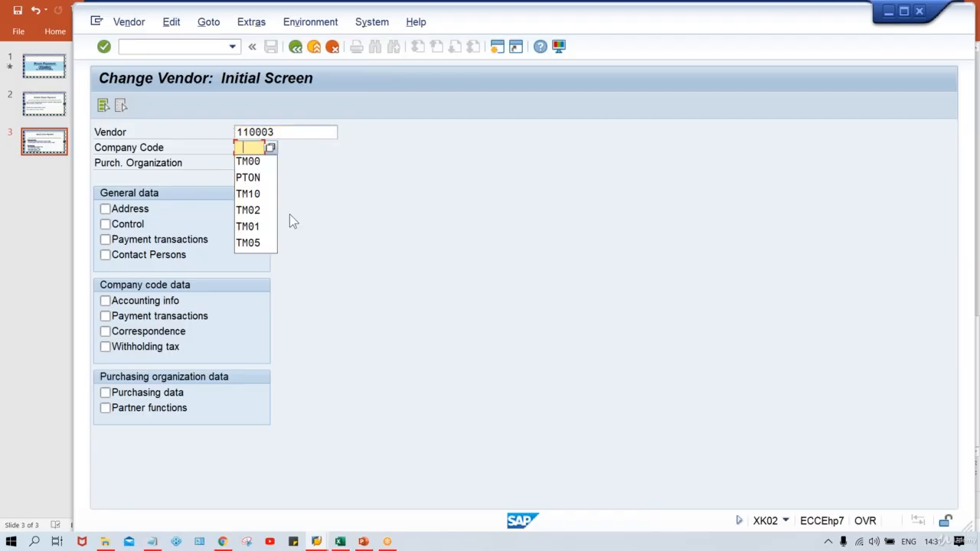
key(Down)
key(Return)
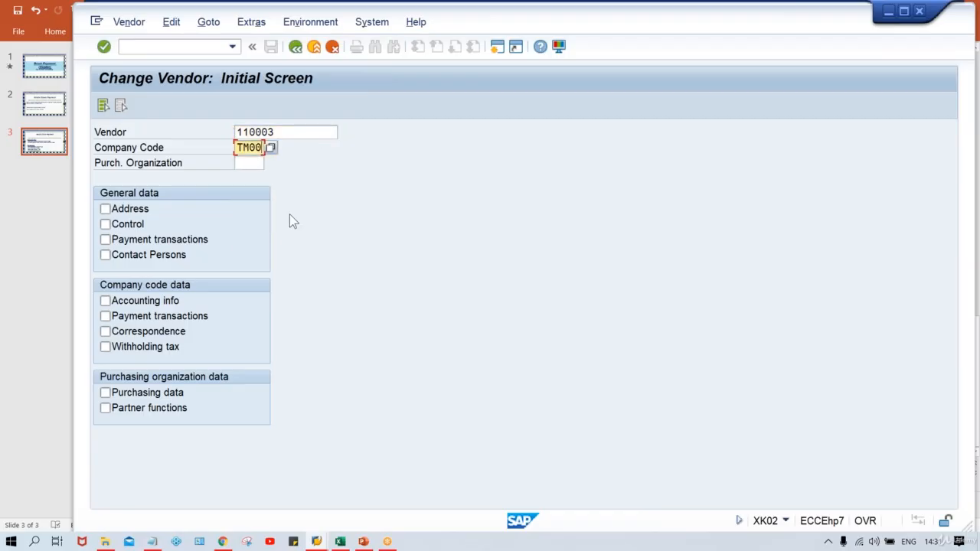
Open the vendor's Accounting info under company code data and examine the Recon. account field.
click(153, 306)
key(Return)
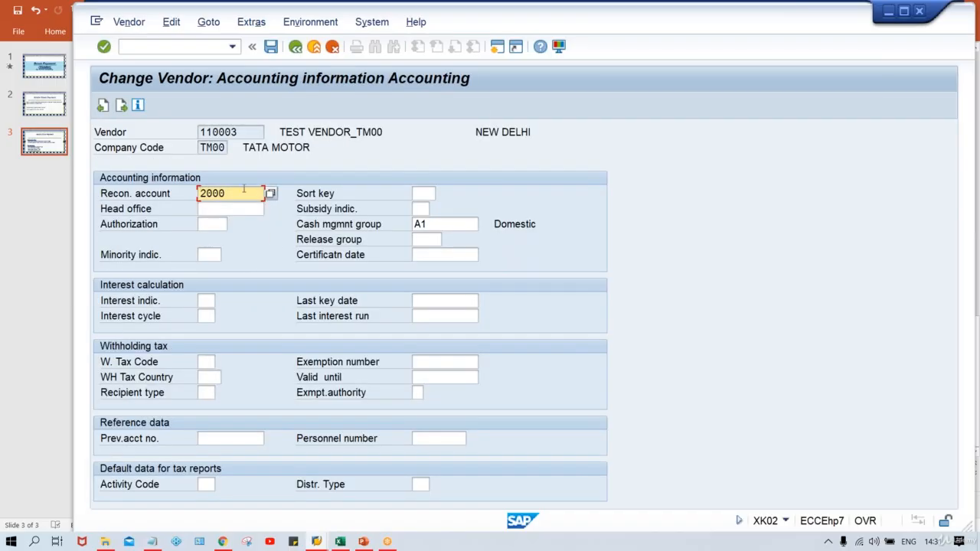
click(243, 193)
text(,)
key(BackSpace)
key(BackSpace)
Switch between Excel and the Vendor Down Payment slide to compare vendor A's DP. RECN. and RECN. accounts with the OBYR linking step.
click(340, 542)
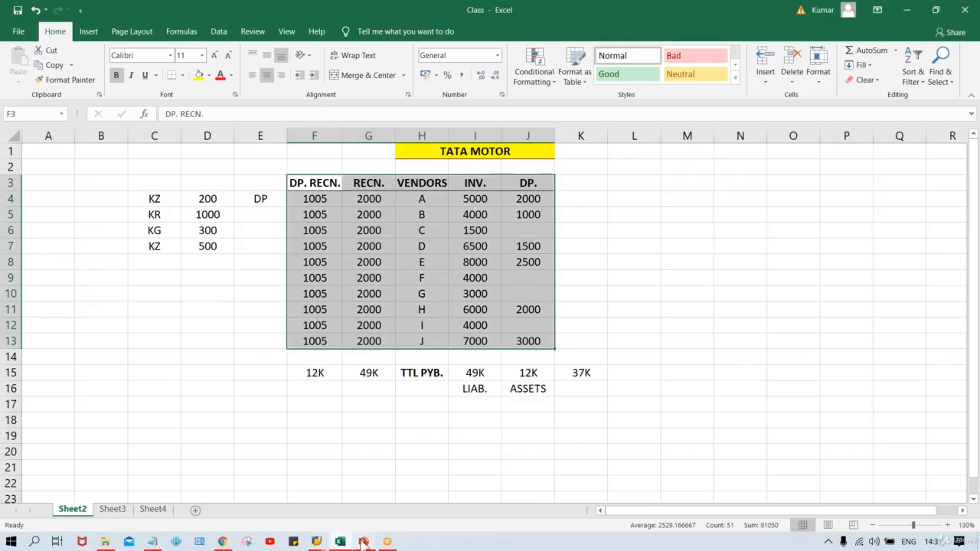
click(363, 542)
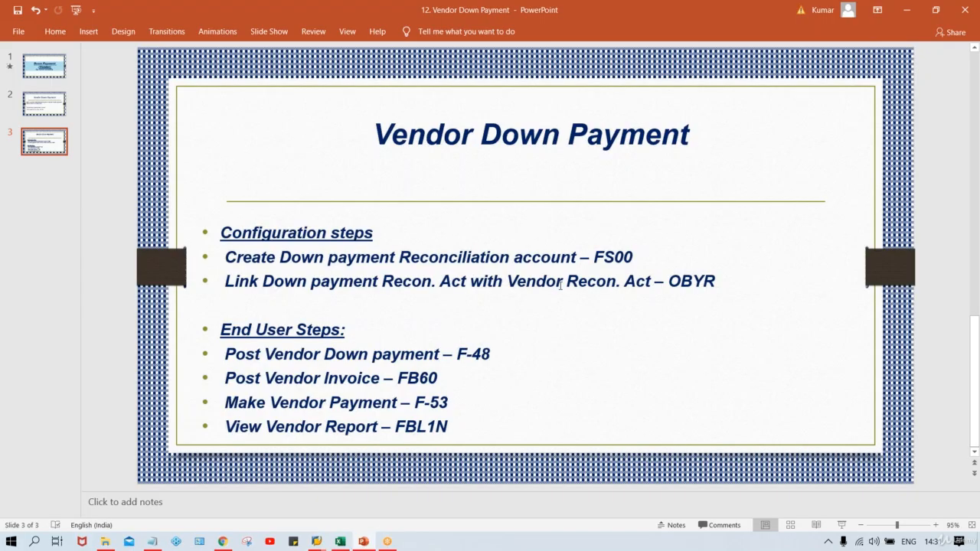
click(342, 542)
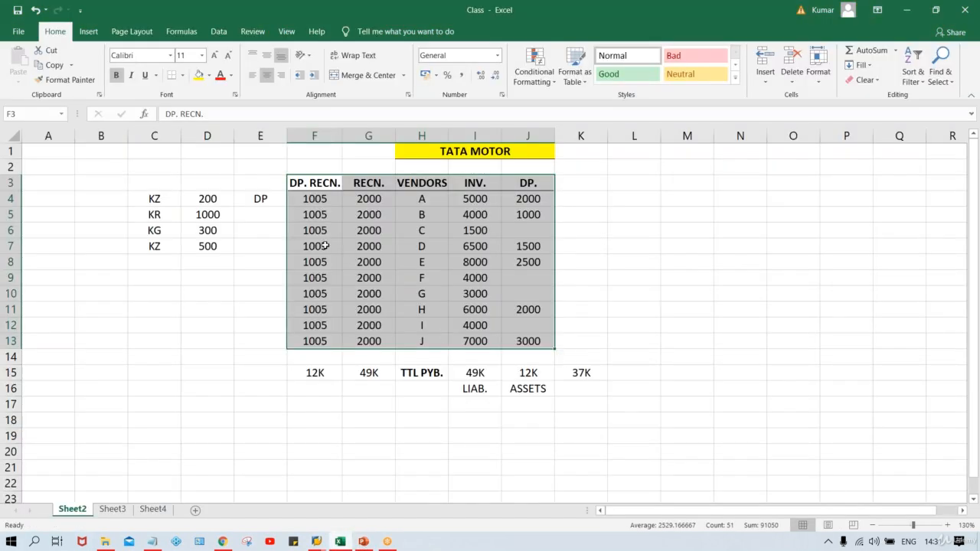
click(308, 198)
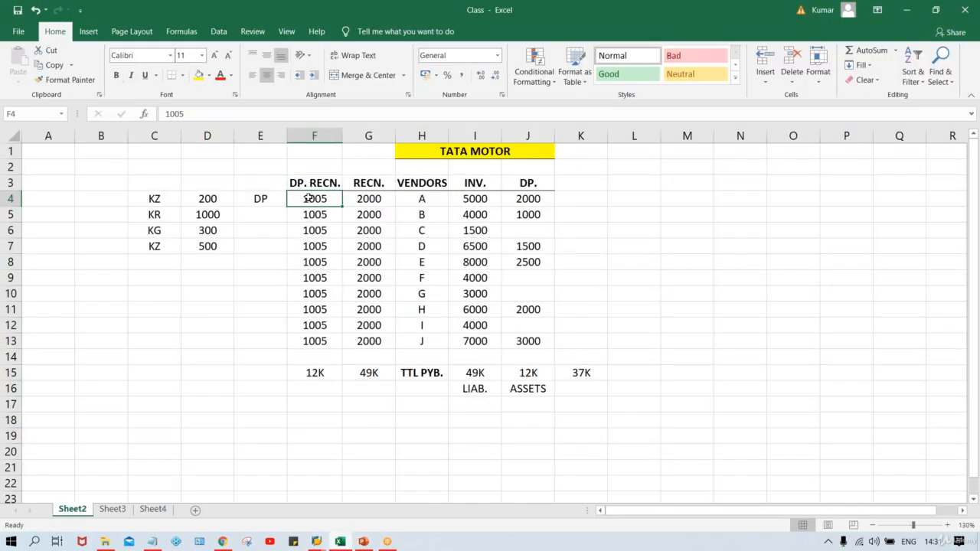
click(372, 198)
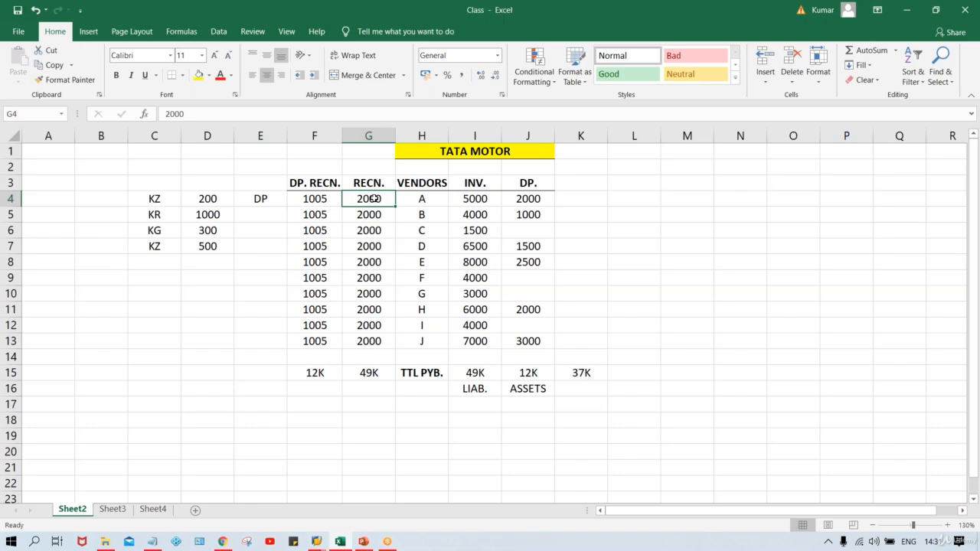
Compare vendor A's invoice and down payment amounts with its RECN. and DP. RECN. accounts, and review the configuration steps on the PowerPoint slide.
click(367, 163)
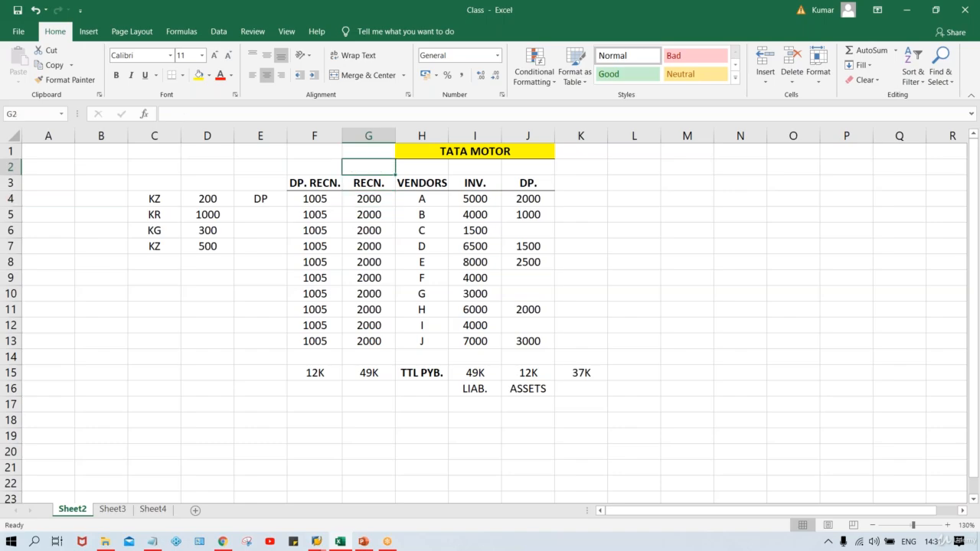
click(367, 197)
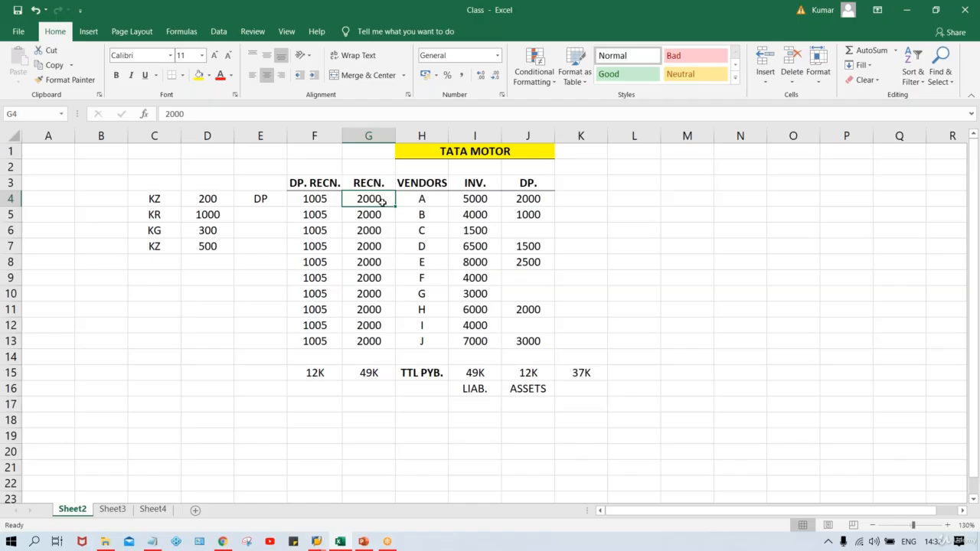
click(314, 202)
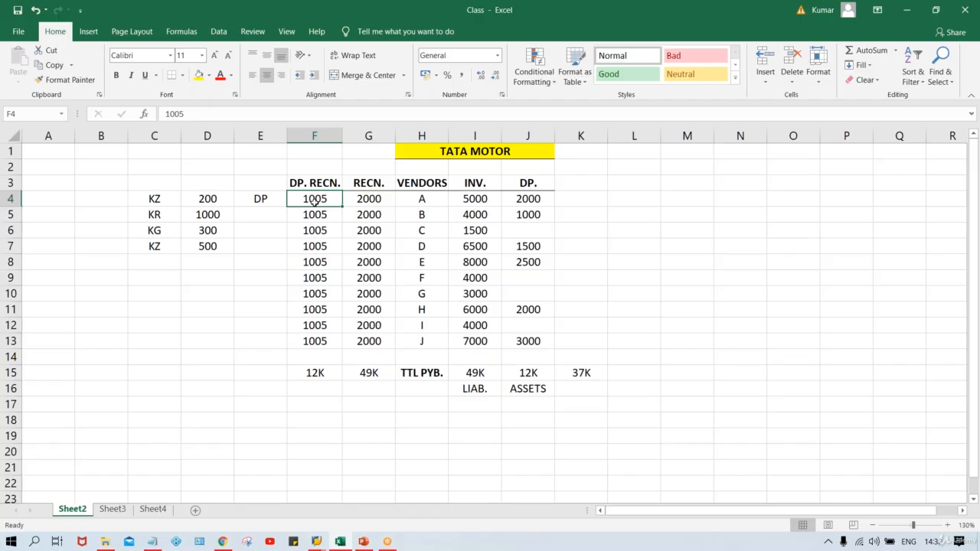
click(475, 198)
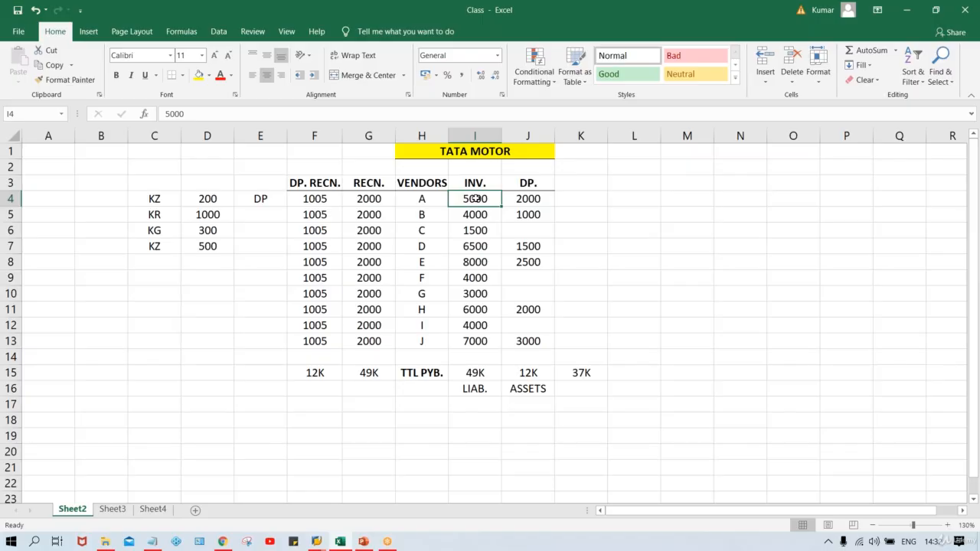
click(372, 199)
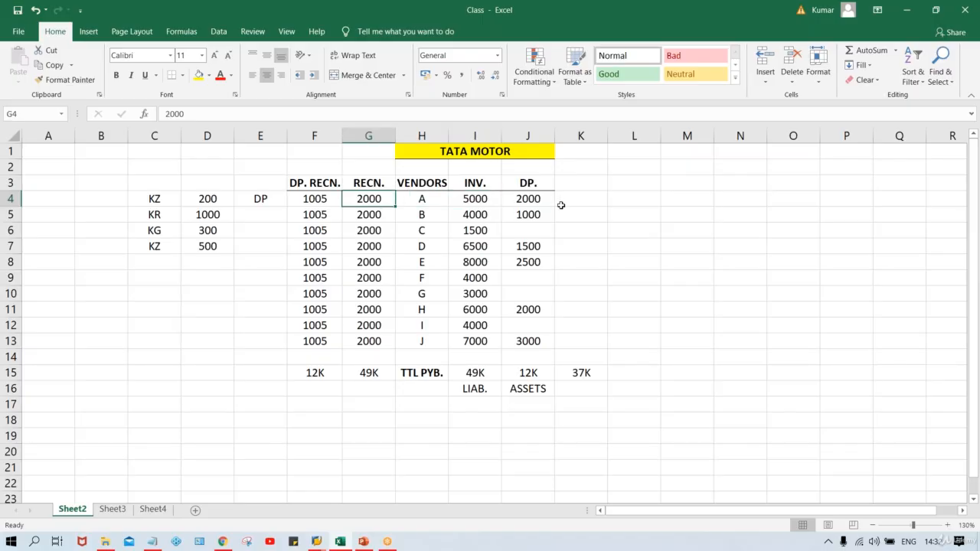
click(525, 198)
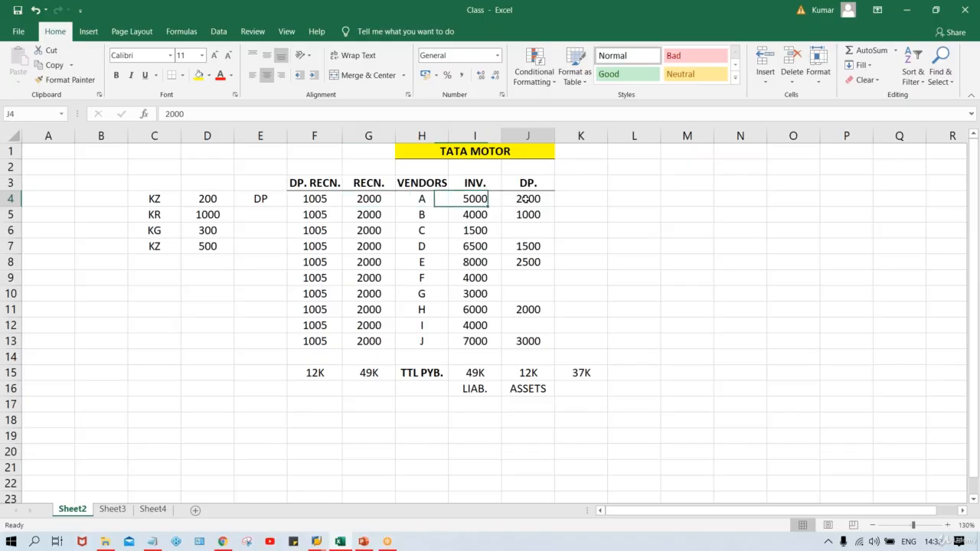
click(322, 201)
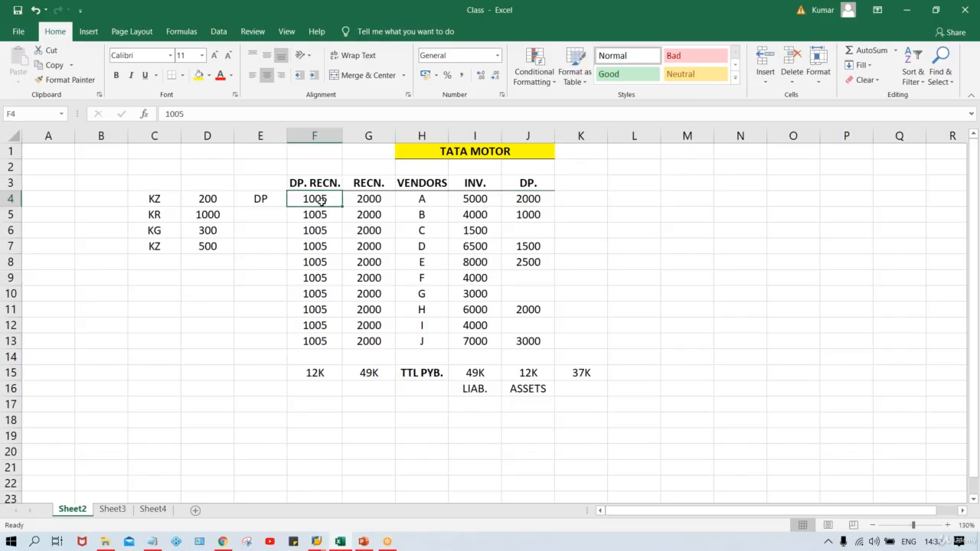
click(532, 200)
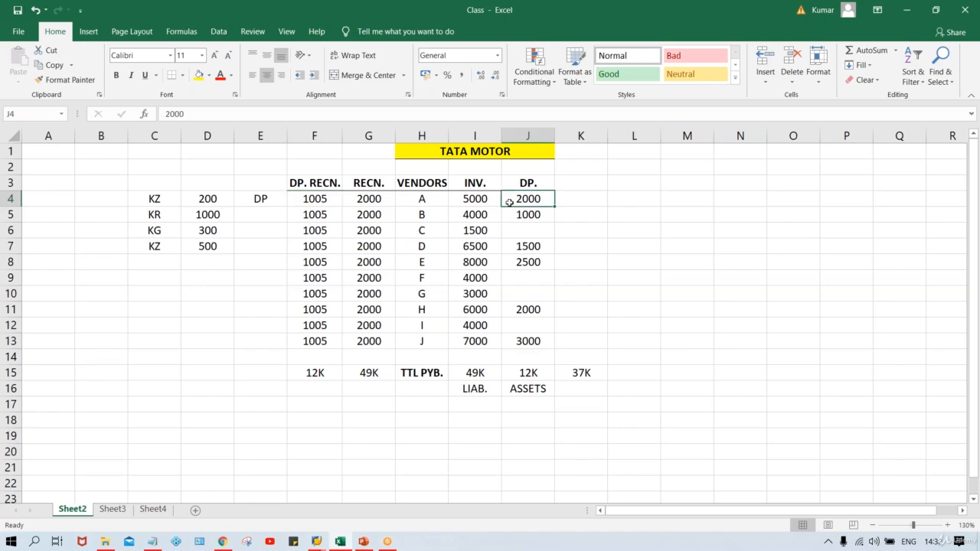
click(473, 199)
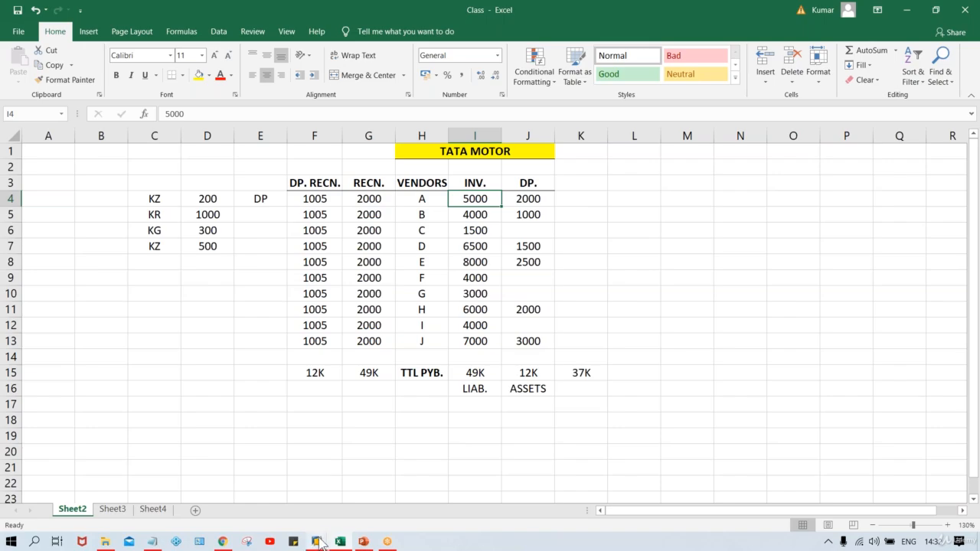
mouse_move(320, 542)
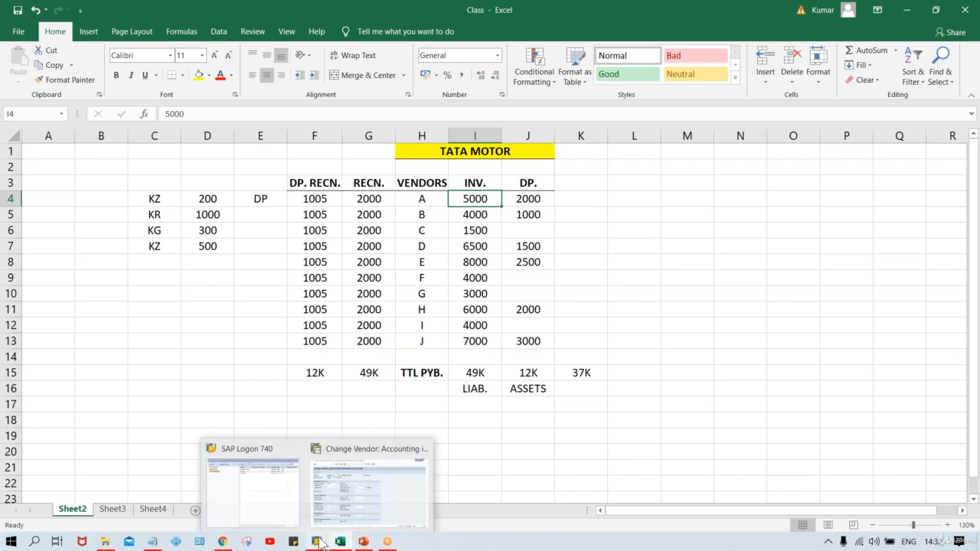
click(364, 542)
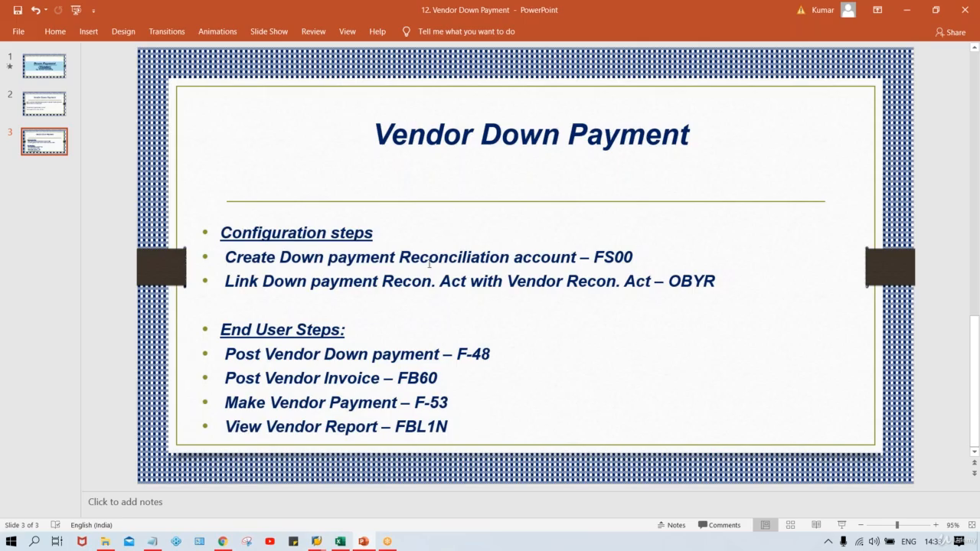
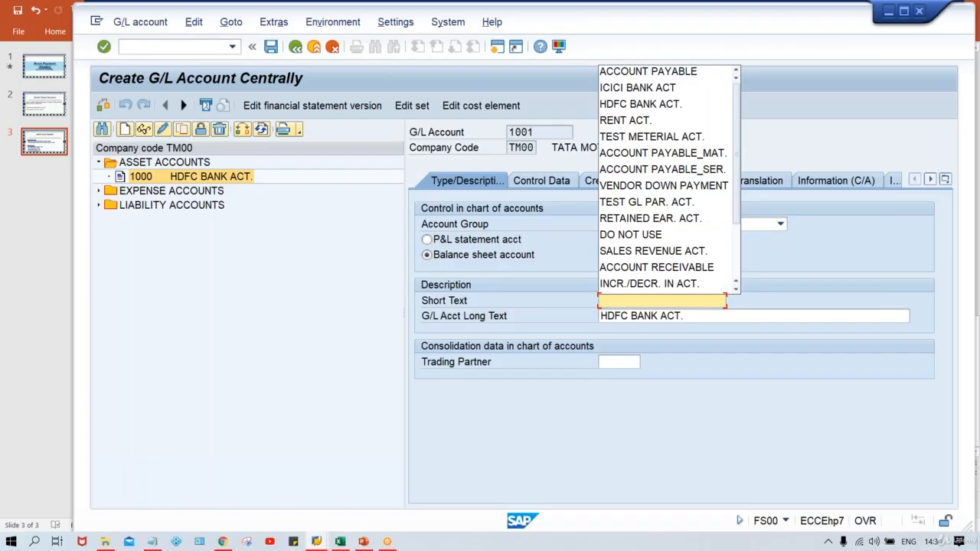
In SAP, set both the short text and the long text of new G/L account 1001 to VENDOR DOWN PAYMENT.
text(VEN)
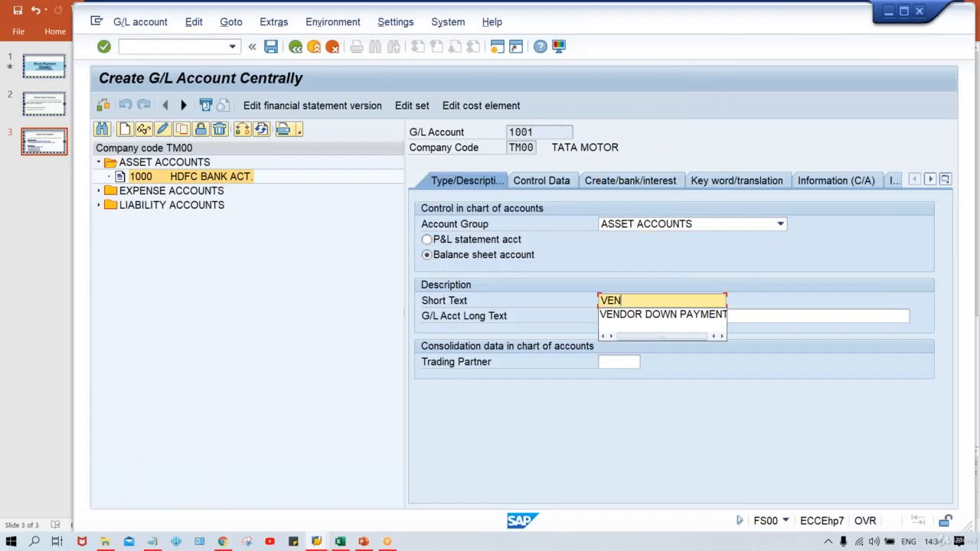
text(DOR)
key(Down)
key(Return)
key(Tab)
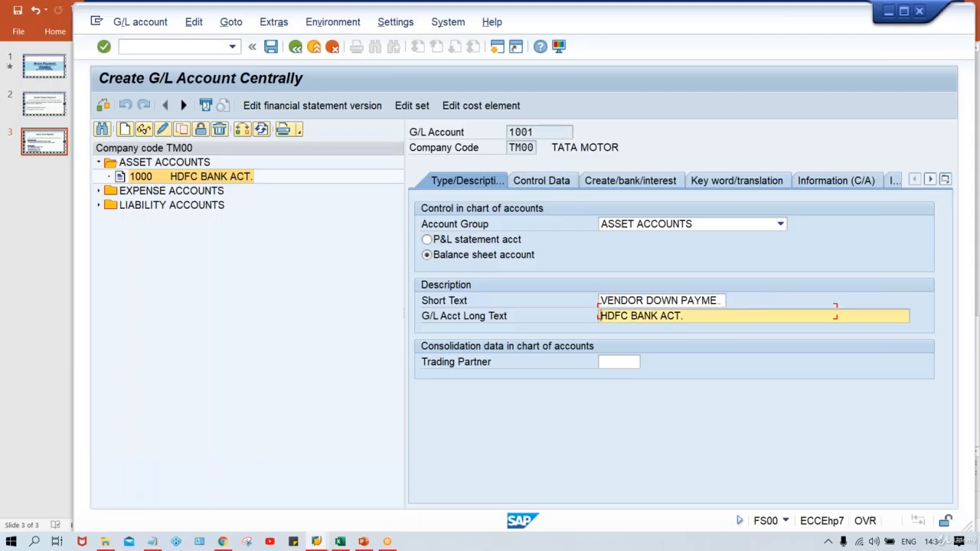
key(shift+End)
text(VENDOR DOWN PAYMENT)
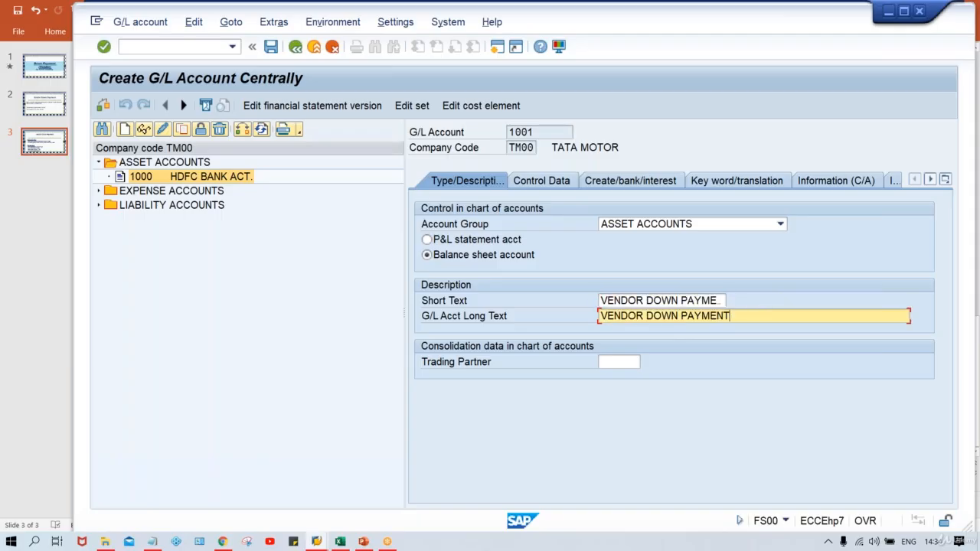
Make the new account a reconciliation account for Vendors and disable Only balances in local crcy in its control data.
click(551, 185)
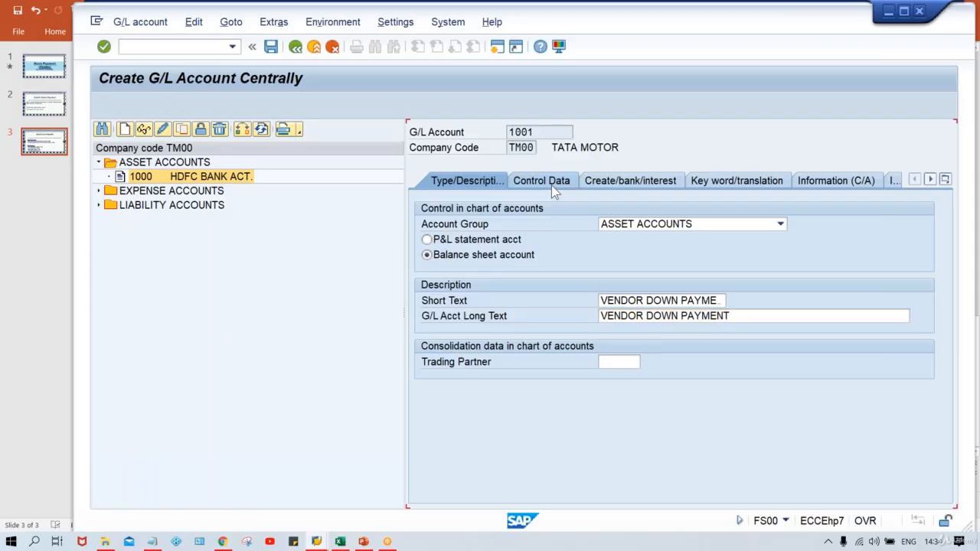
click(670, 316)
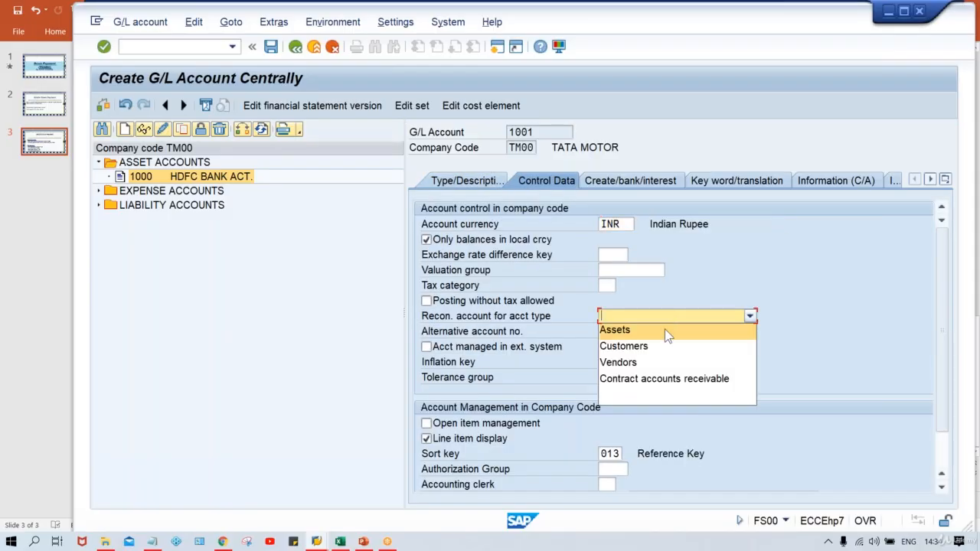
click(661, 363)
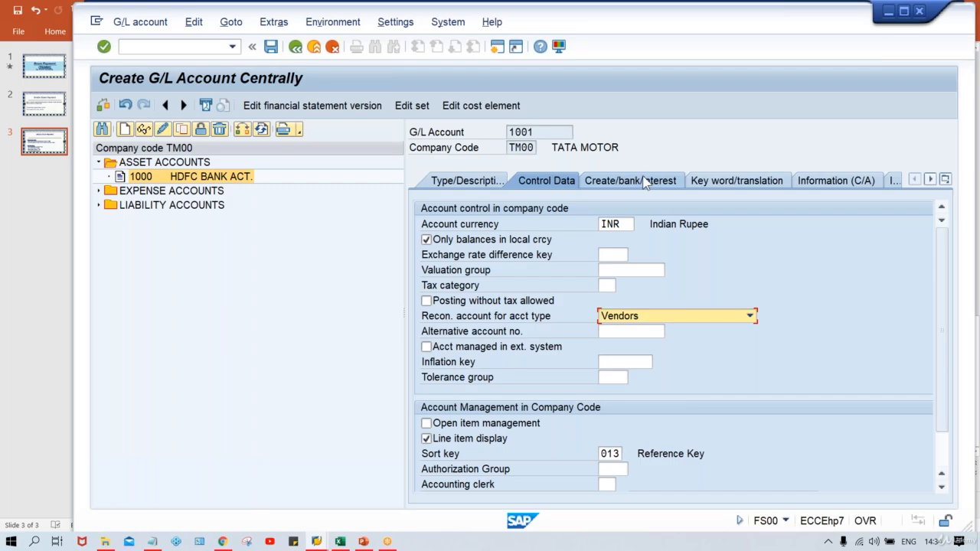
click(471, 243)
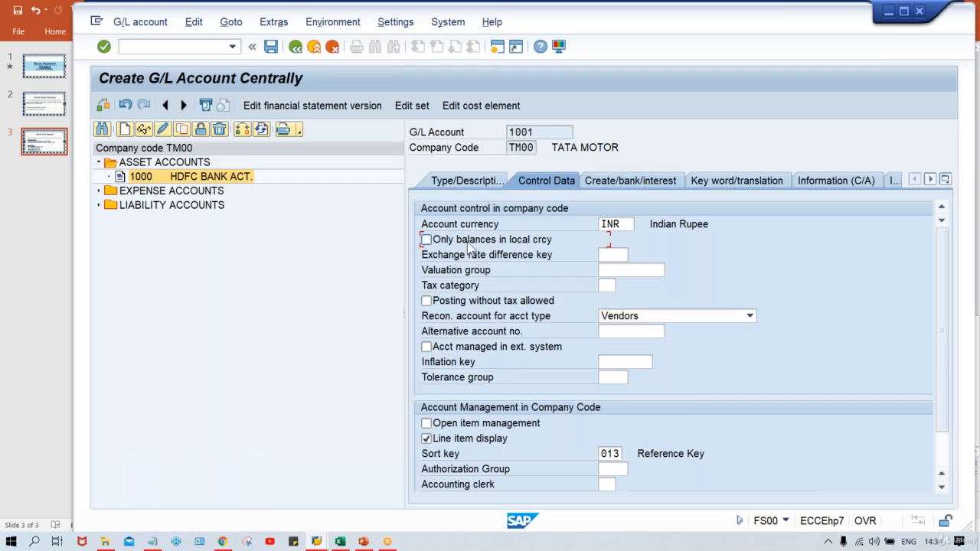
Assign field status group G067 to the down payment account and save it.
click(635, 184)
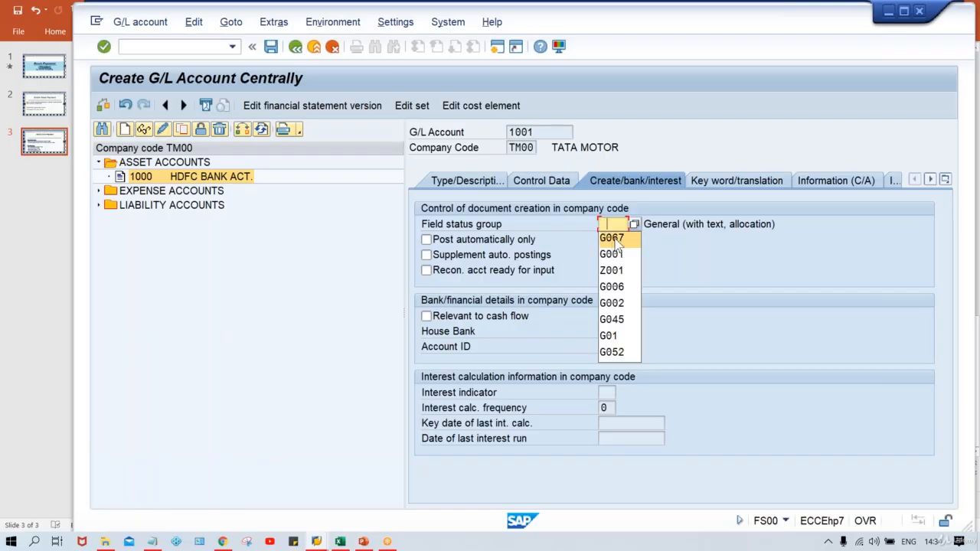
click(617, 239)
key(Return)
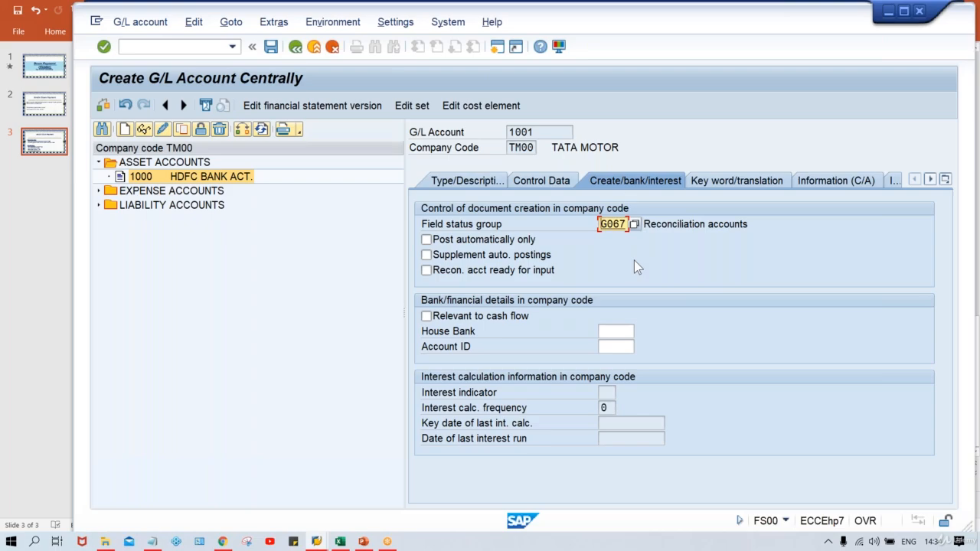
key(ctrl+s)
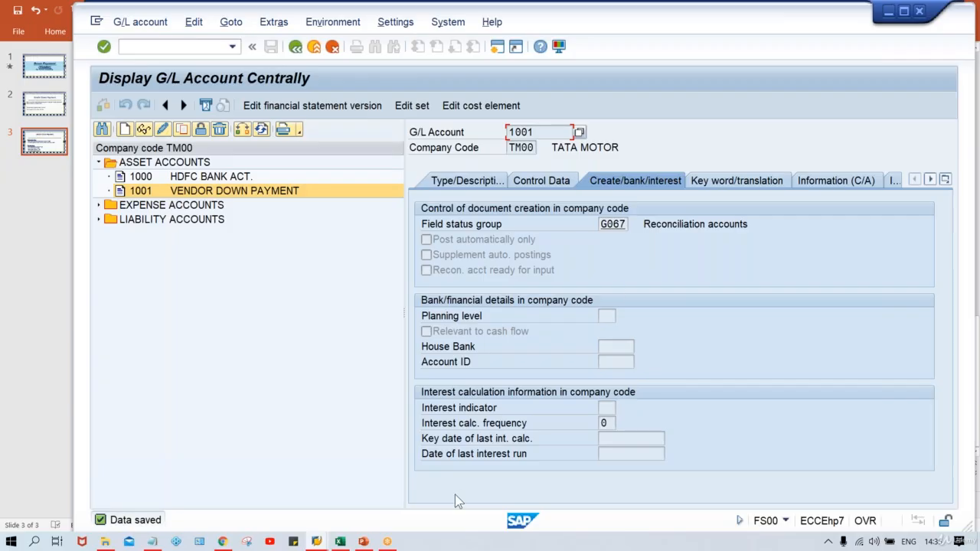
Check the OBYR linking step on the PowerPoint slide, and in Excel enter KZ in F17 and NP in G17.
click(364, 543)
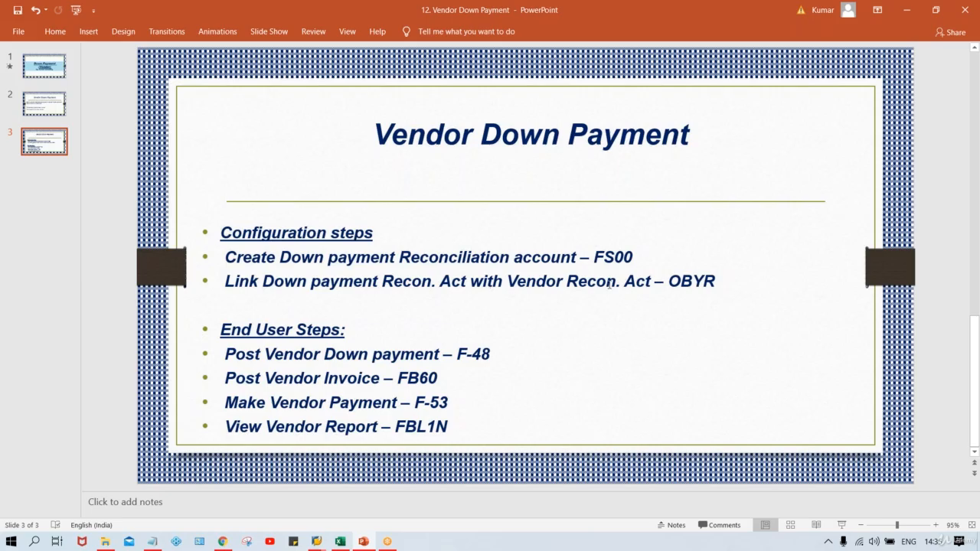
click(341, 543)
click(582, 249)
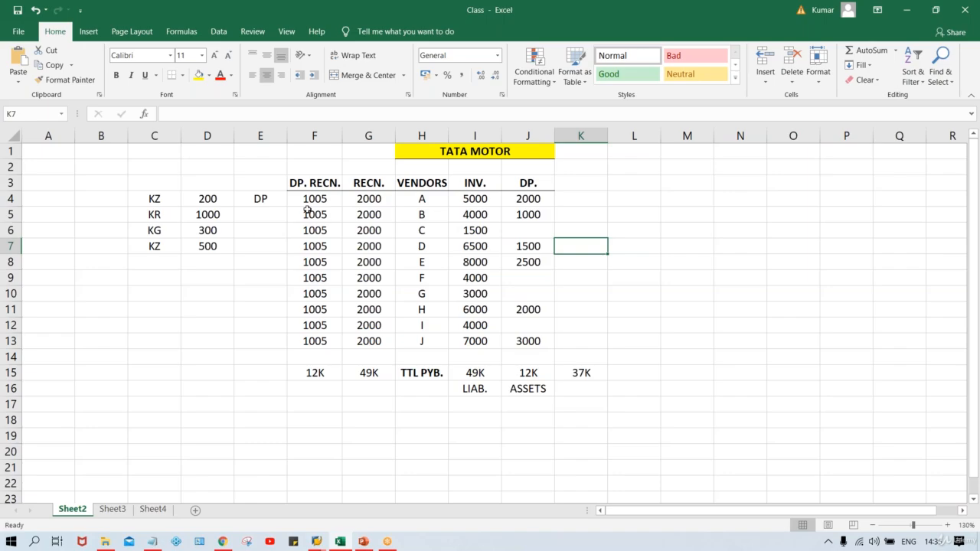
click(322, 405)
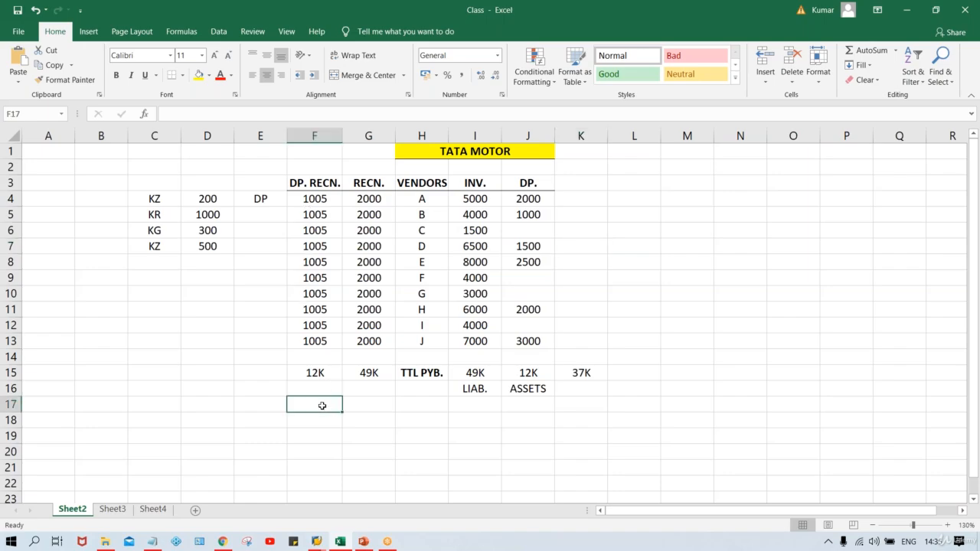
text(K)
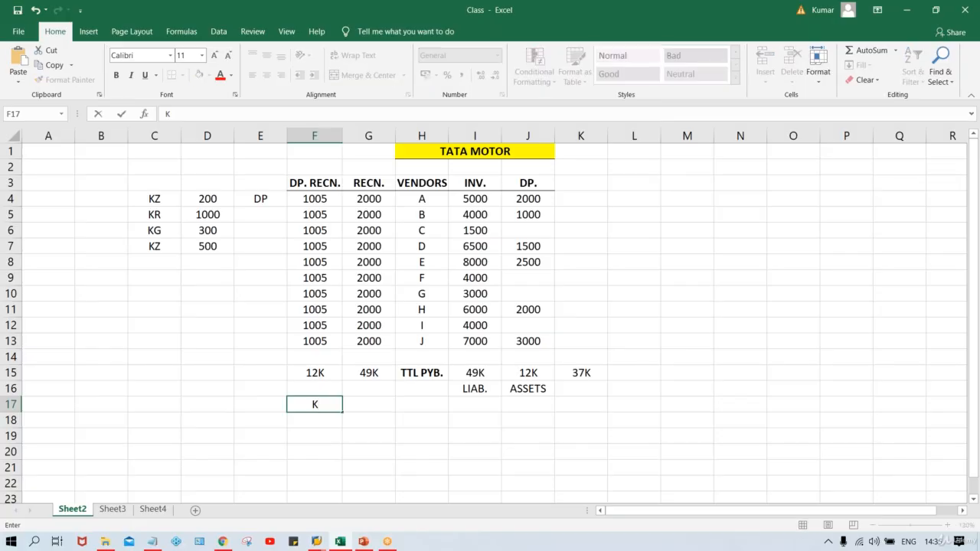
text(Z)
key(Tab)
text(NP)
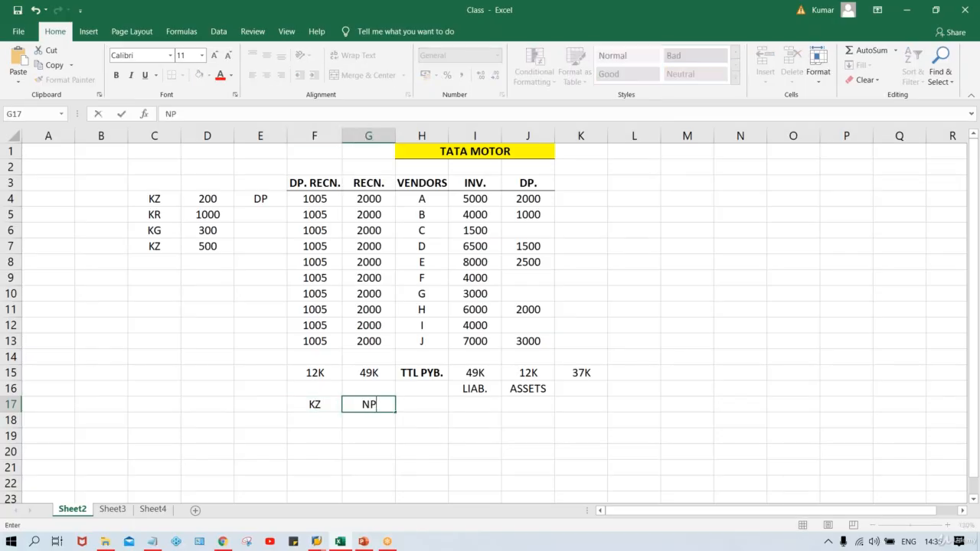
key(Return)
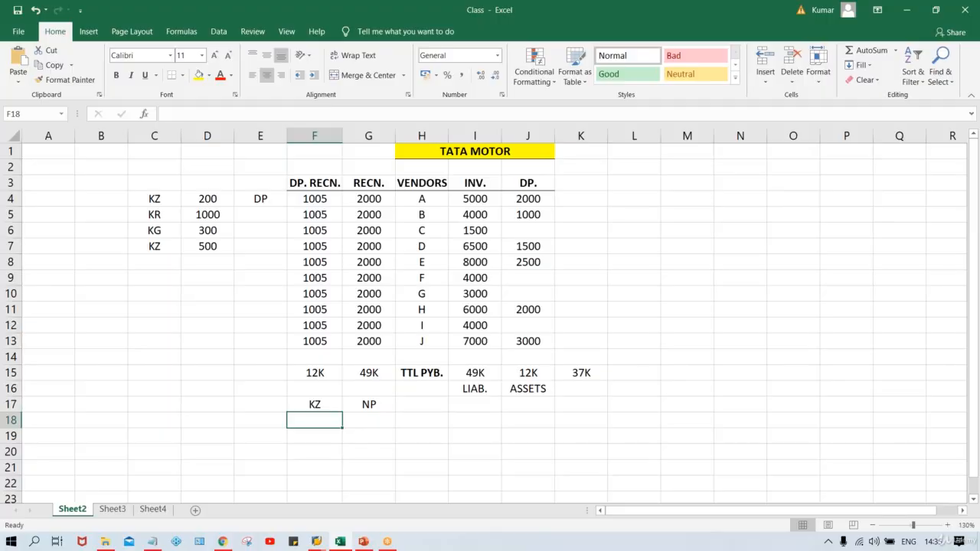
Add a second entry below it with KZ in F18 and DP in G18.
text(KZ)
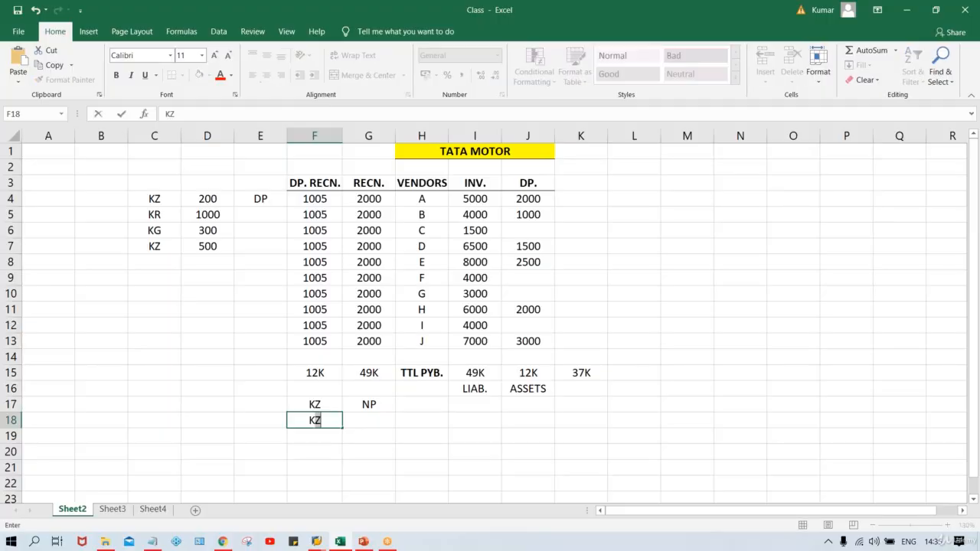
key(Tab)
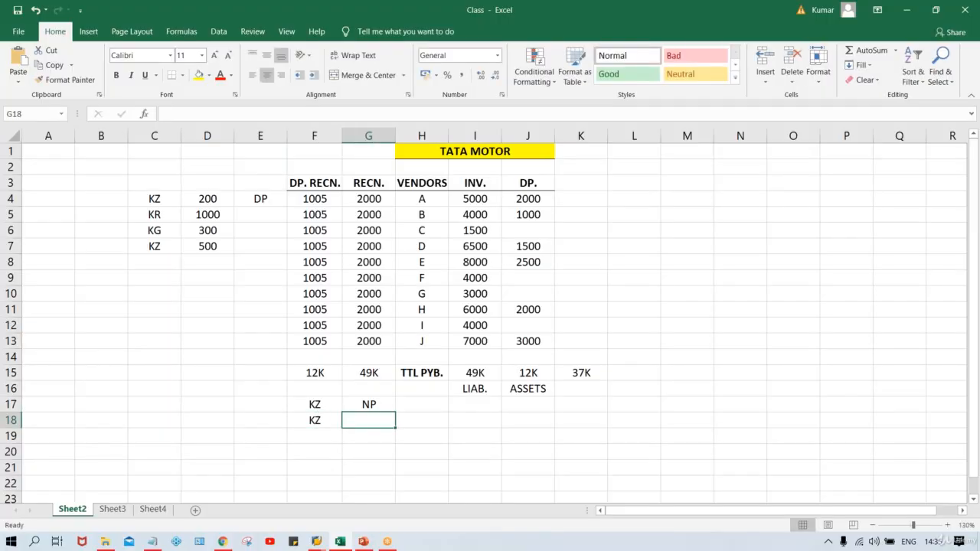
text(DO)
key(BackSpace)
text(P)
key(Return)
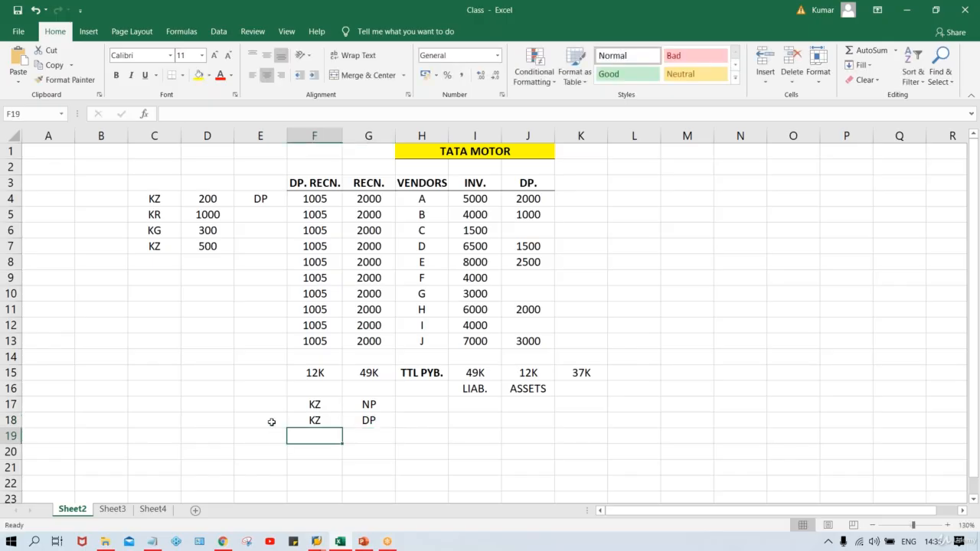
Enter A in E18 beside the KZ down payment entry and review vendor A's RECN. and DP. RECN. accounts.
click(316, 402)
click(313, 421)
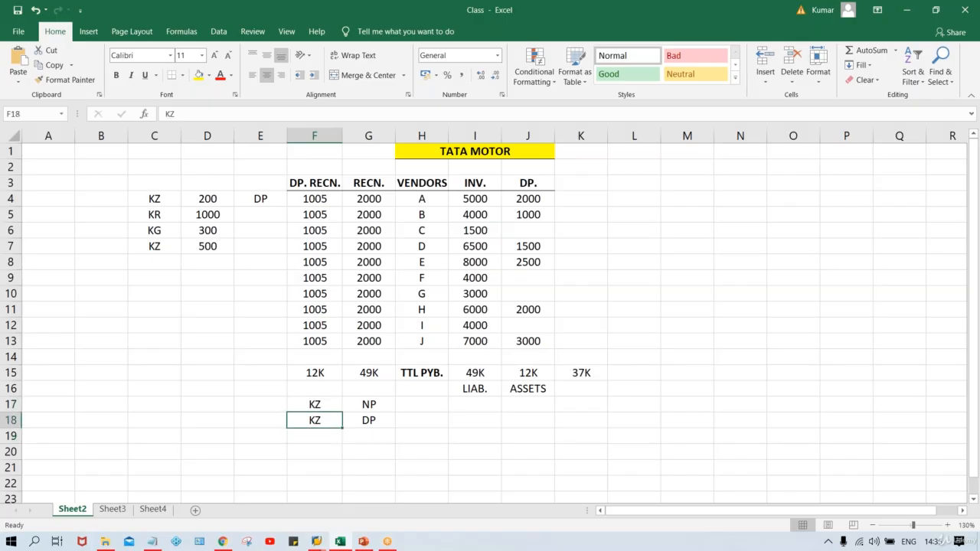
click(263, 419)
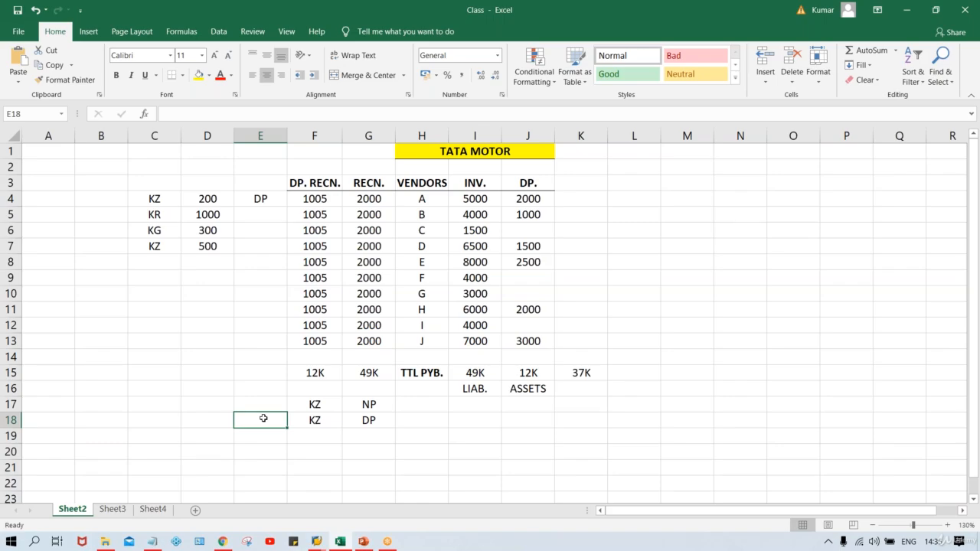
text(A)
key(Return)
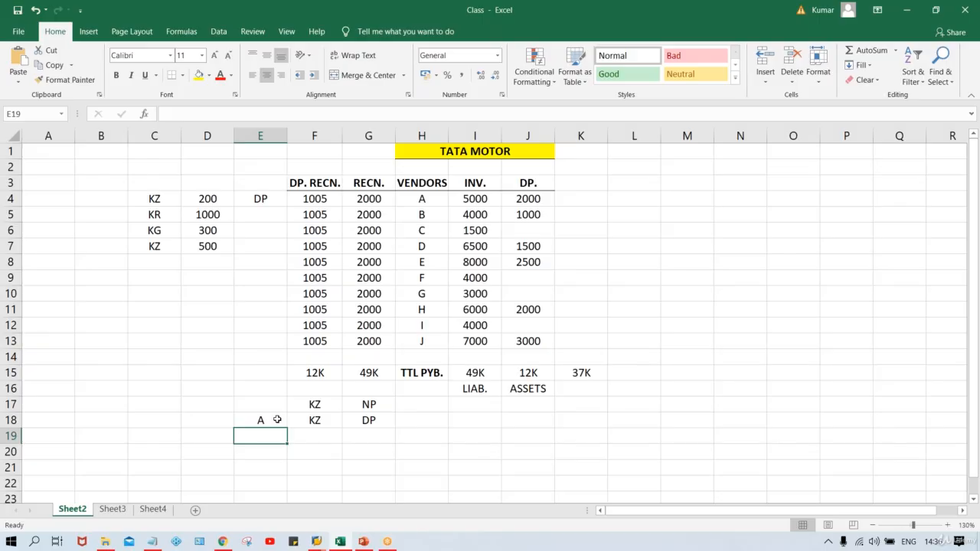
click(370, 202)
click(313, 199)
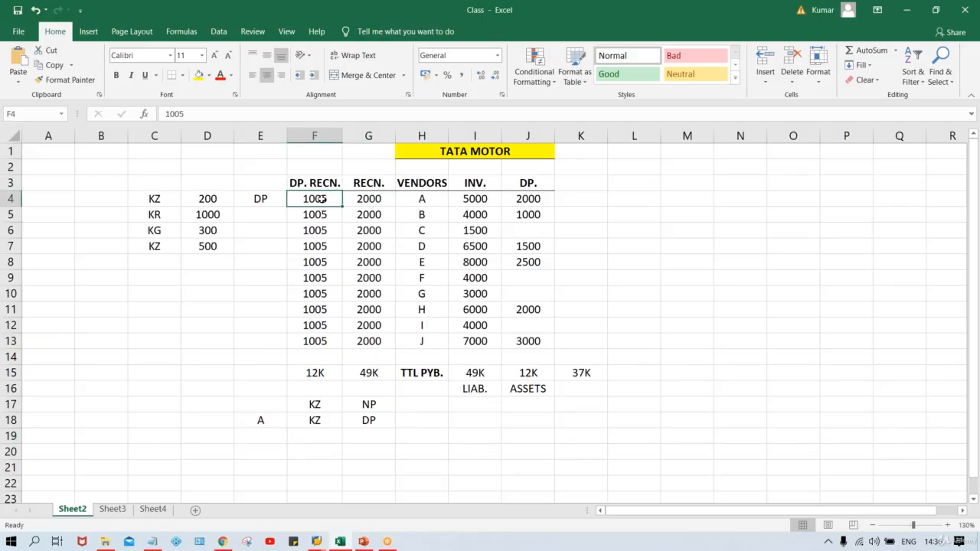
Check the account linking step on the PowerPoint slide, and in SAP start transaction OBYR in place of the G/L account display.
click(386, 195)
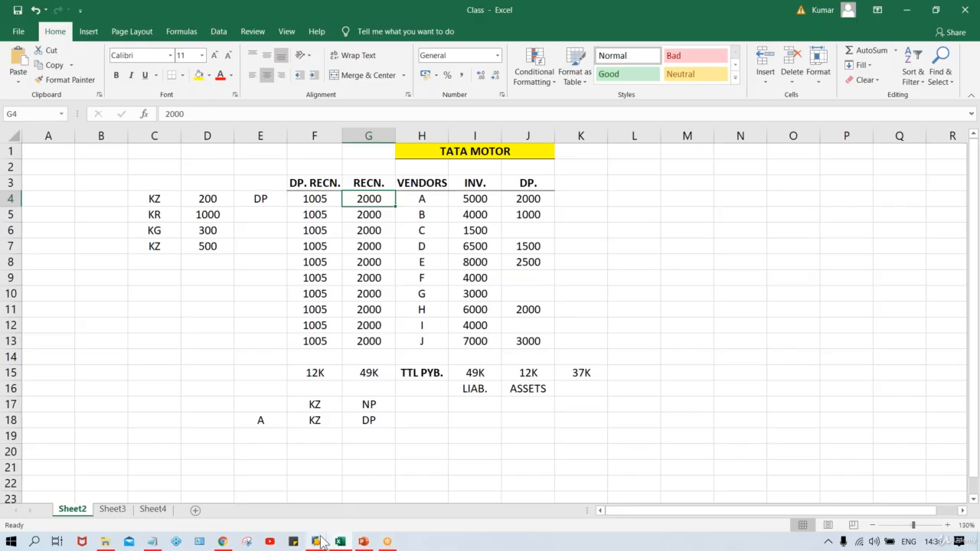
mouse_move(320, 541)
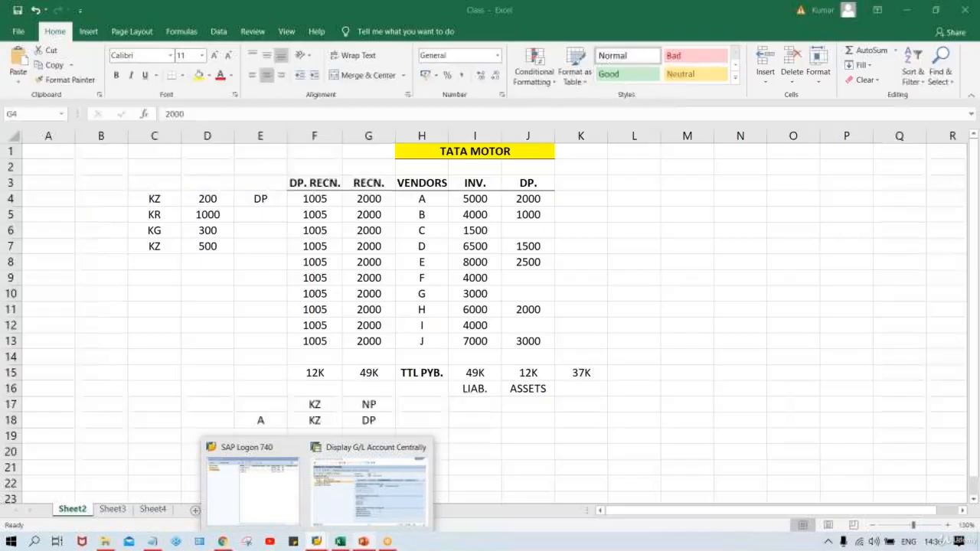
click(364, 541)
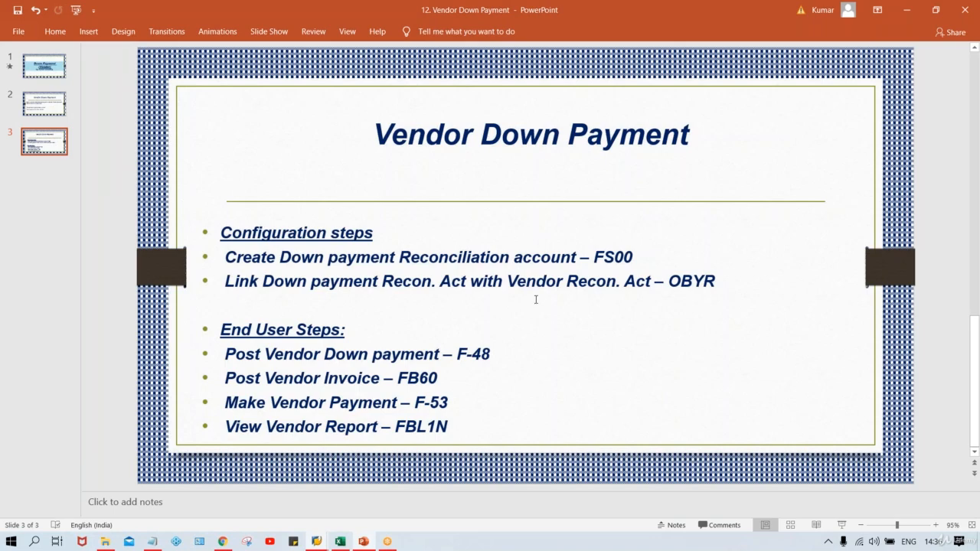
mouse_move(317, 542)
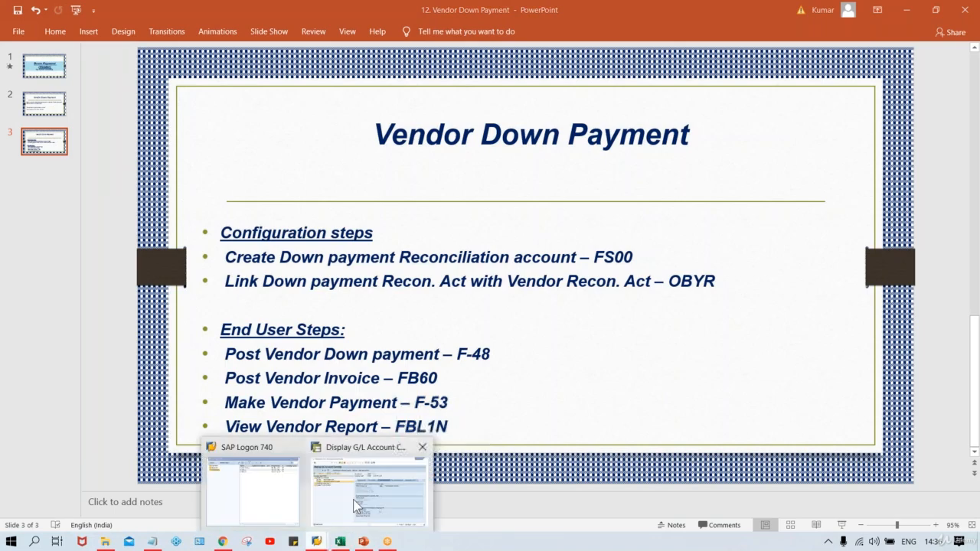
click(353, 499)
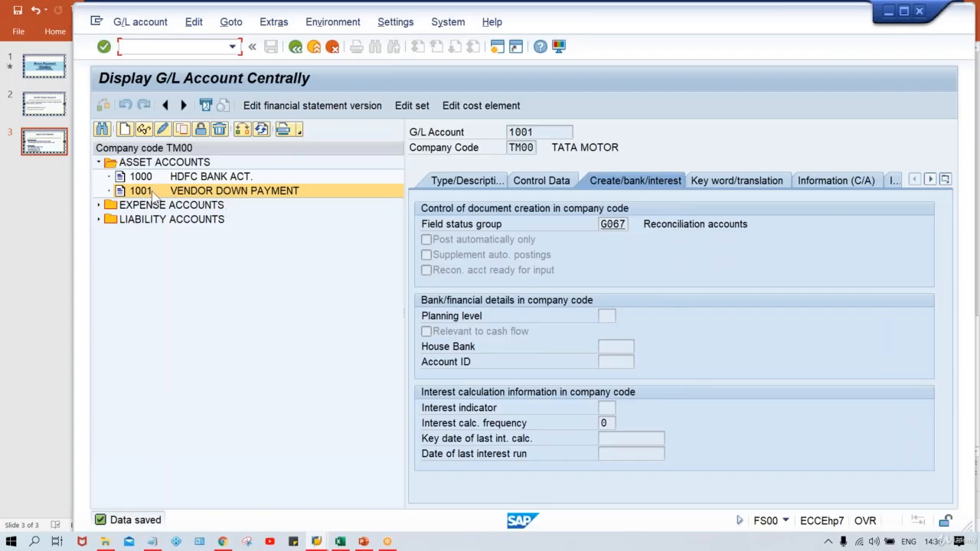
text(/NOBYR)
key(Return)
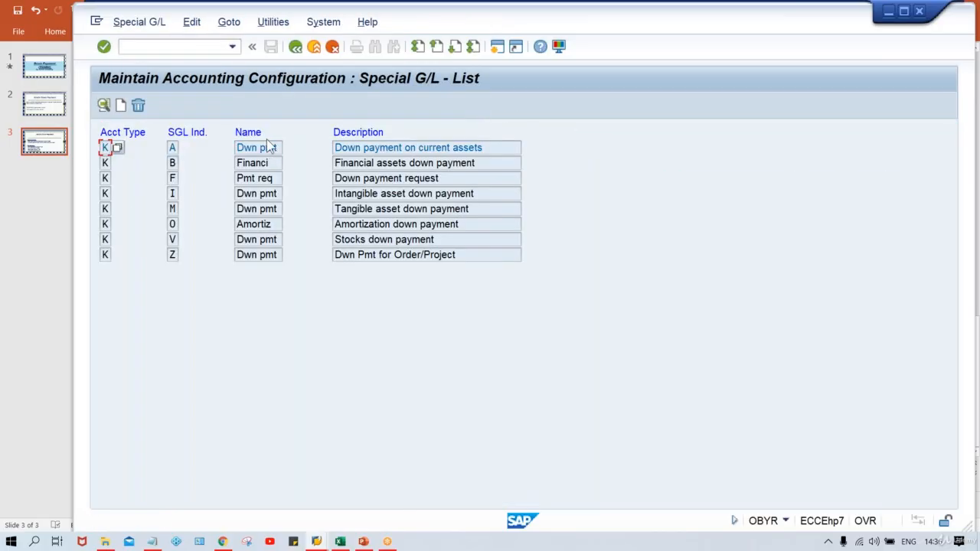
Open the account assignment for vendor special G/L indicator A, Down payment on current assets, in chart of accounts TCOA.
click(175, 147)
double_click(385, 145)
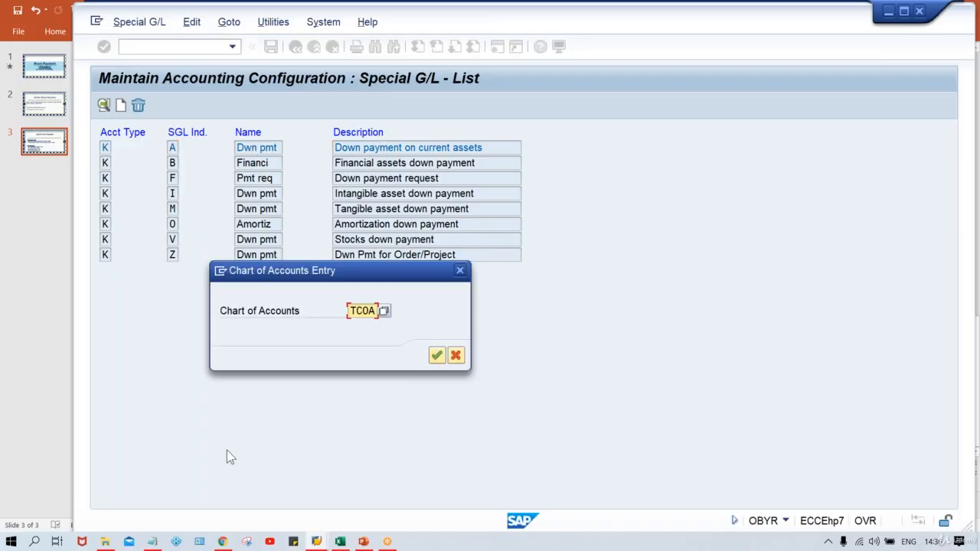
key(Return)
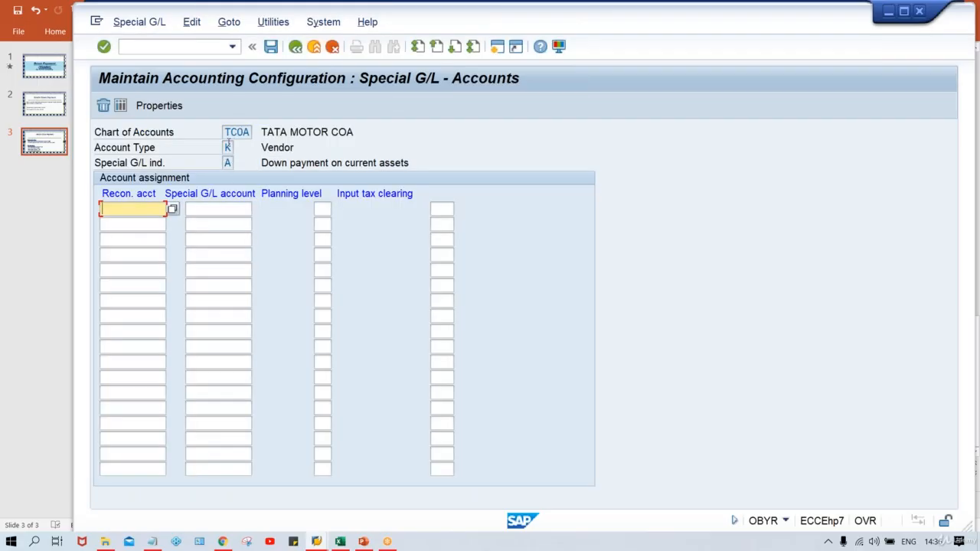
click(227, 147)
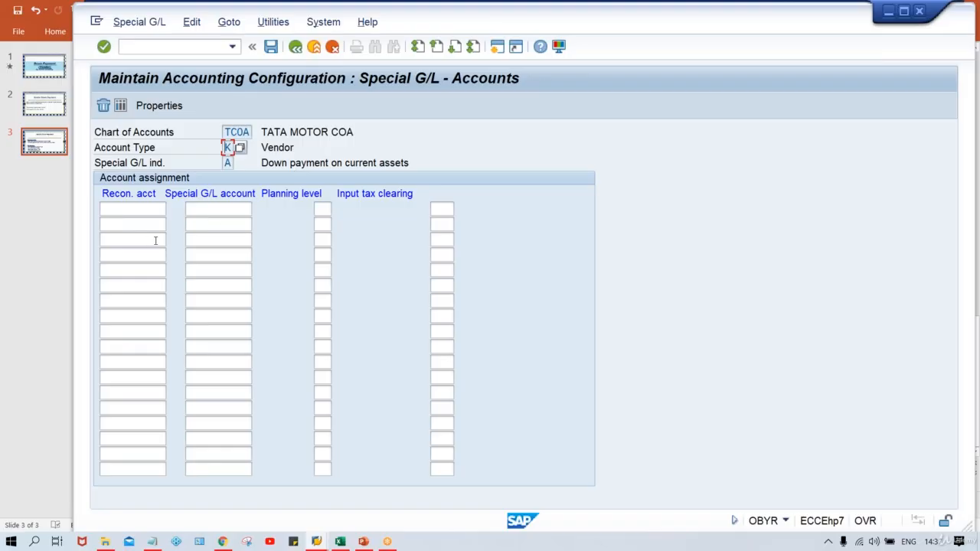
Link reconciliation account 2000 to special G/L account 1001 in the first assignment row and save.
click(149, 214)
click(239, 207)
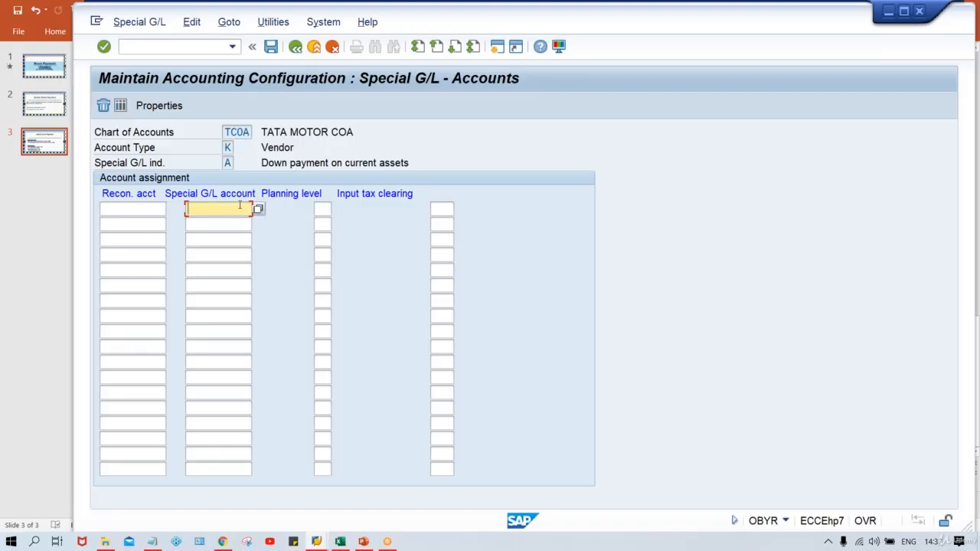
click(122, 205)
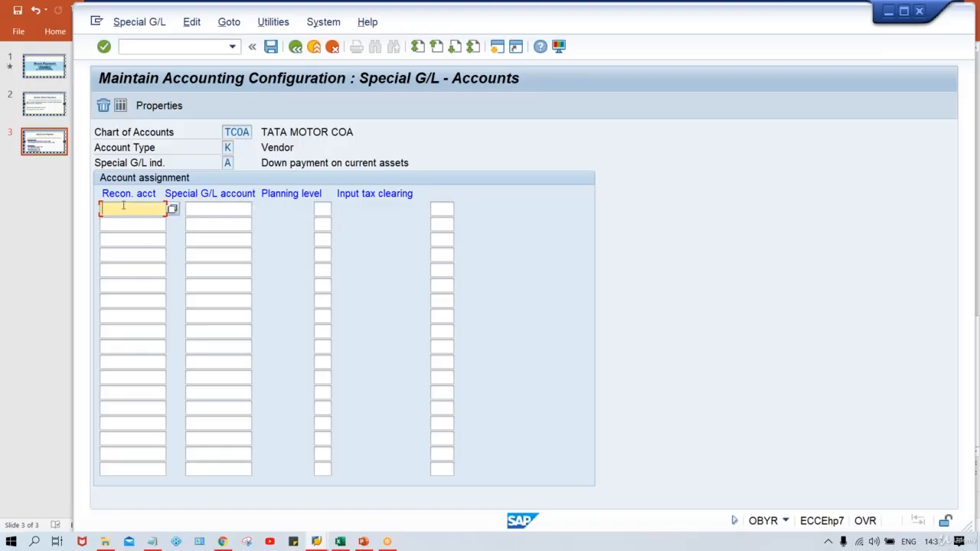
text(2000)
key(Tab)
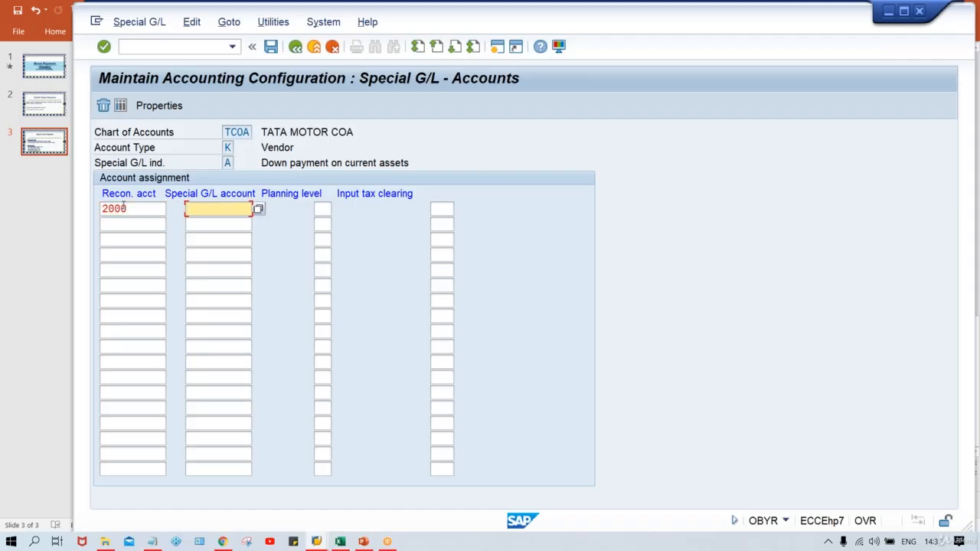
text(2)
key(BackSpace)
text(1001)
key(ctrl+s)
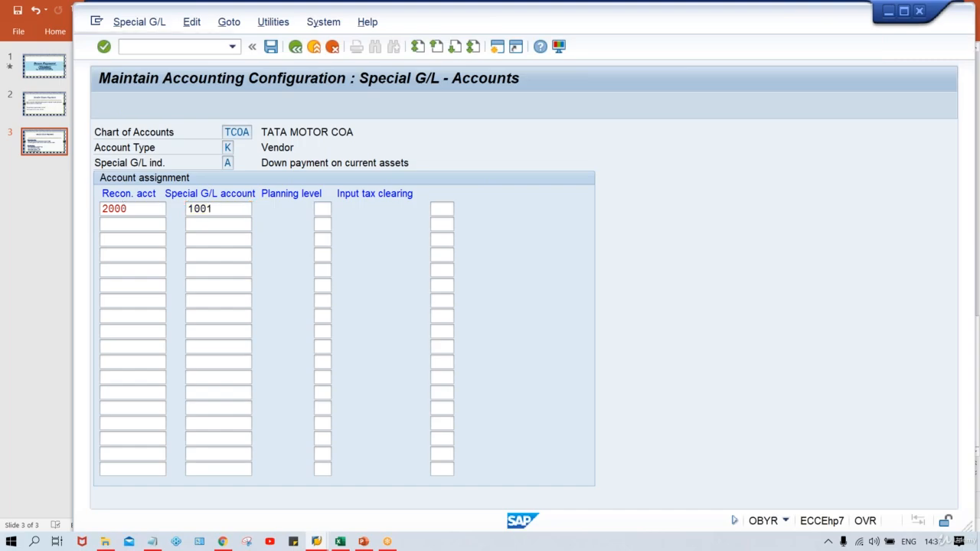
key(Return)
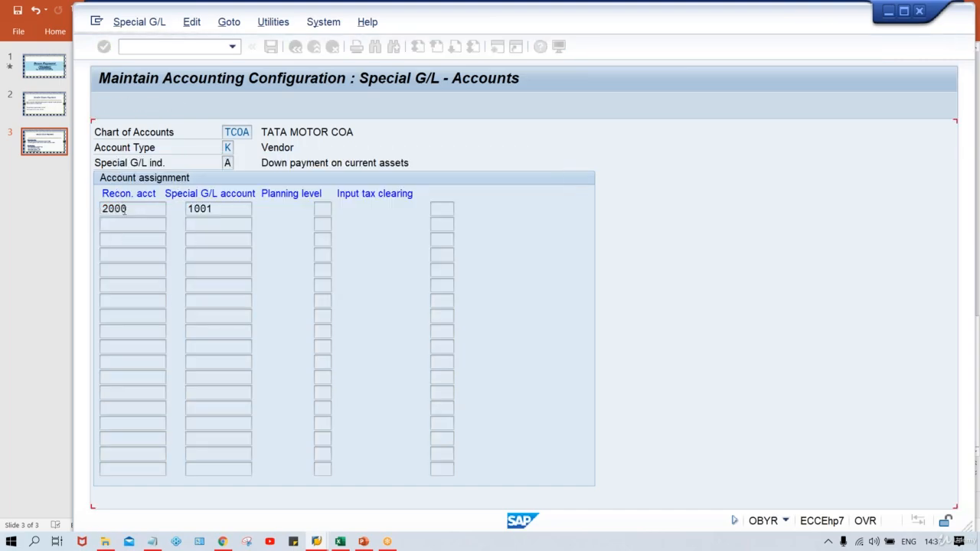
Save the account assignment again under the TATA MOTOR customizing request and review the linked reconciliation and special G/L accounts.
click(220, 211)
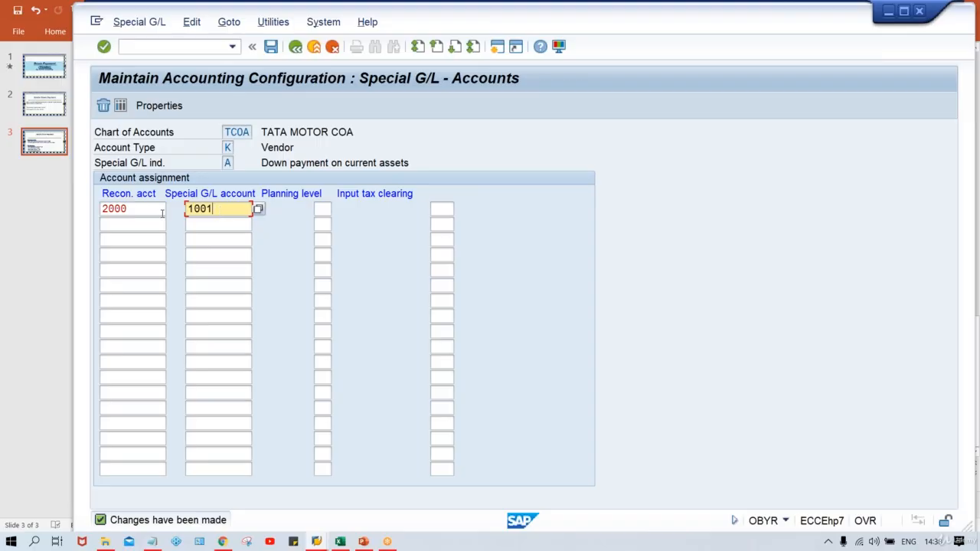
drag(147, 211, 78, 217)
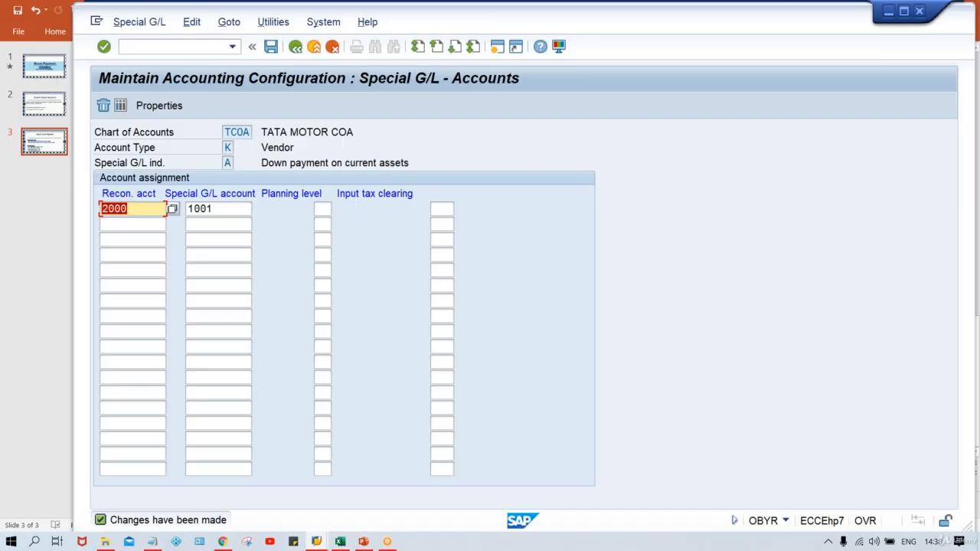
key(ctrl+s)
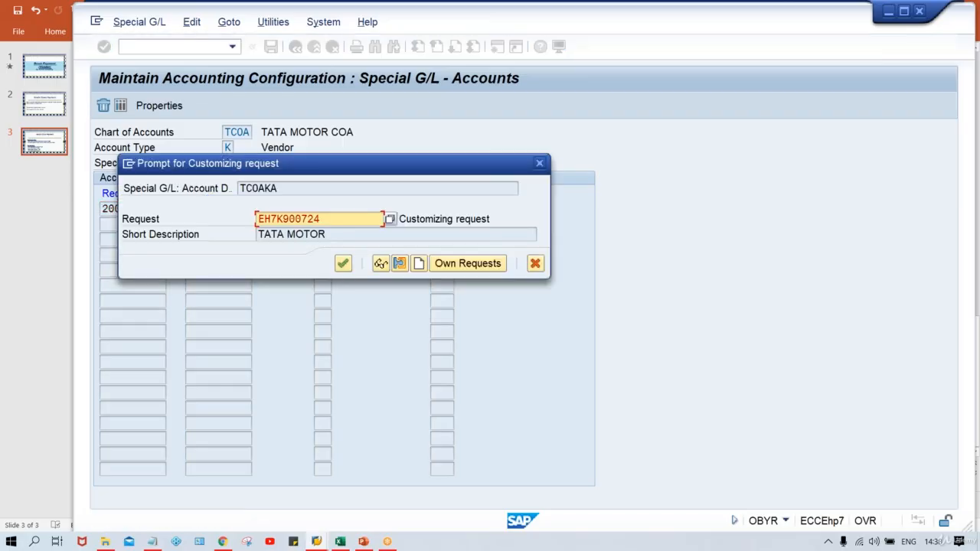
key(Return)
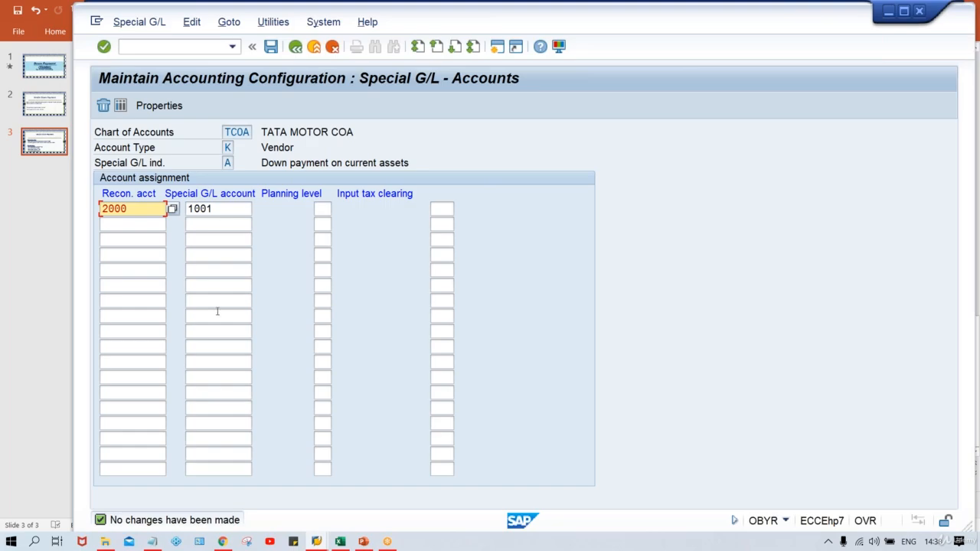
click(228, 212)
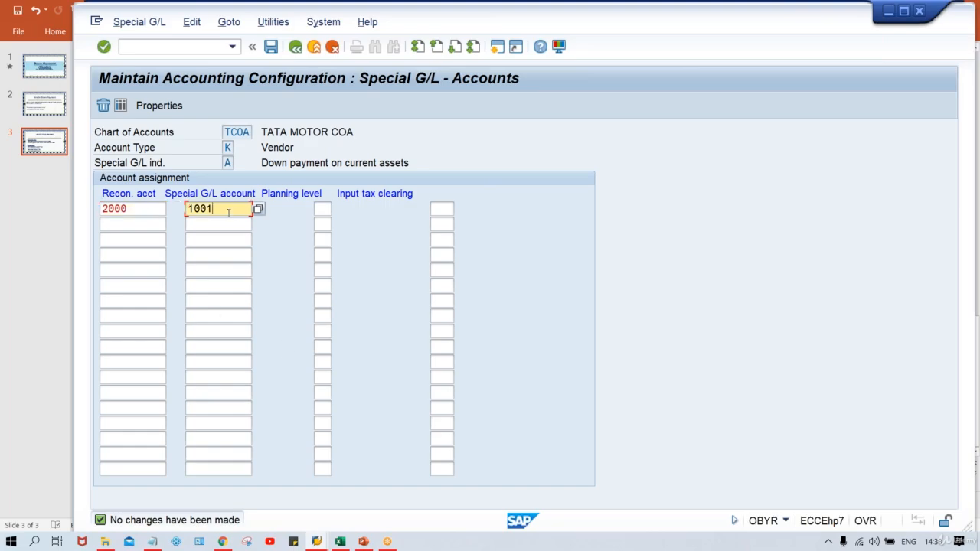
click(149, 211)
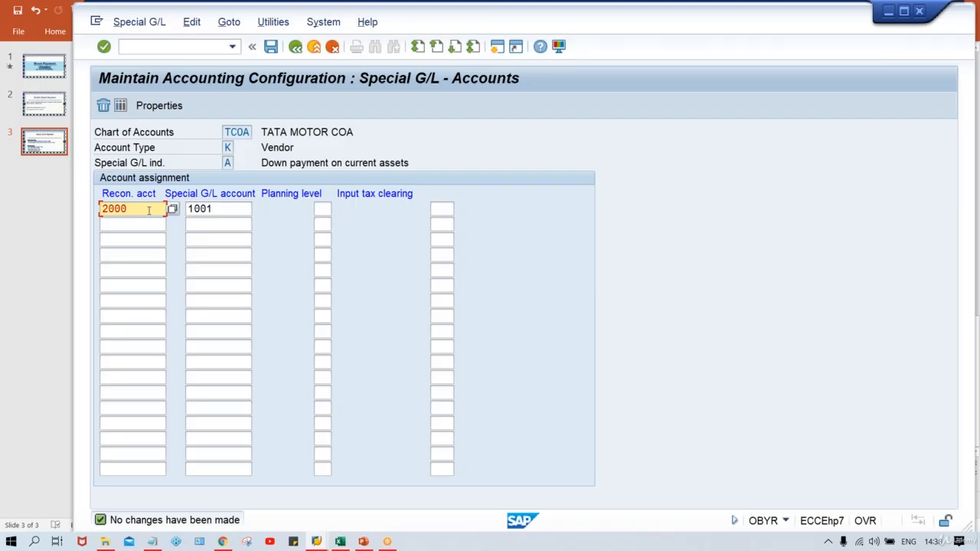